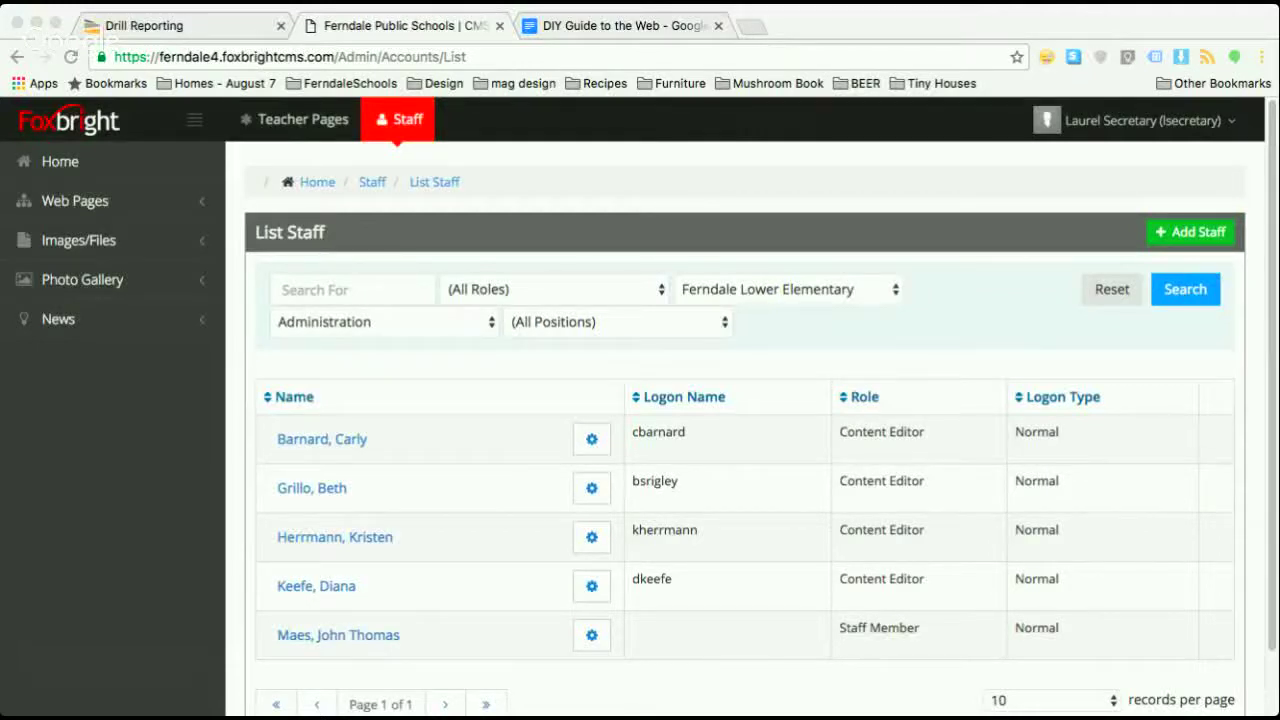
Step: Open the web page tree and expand the Schools branch
{"action": "left_click", "coordinate": [352, 290]}
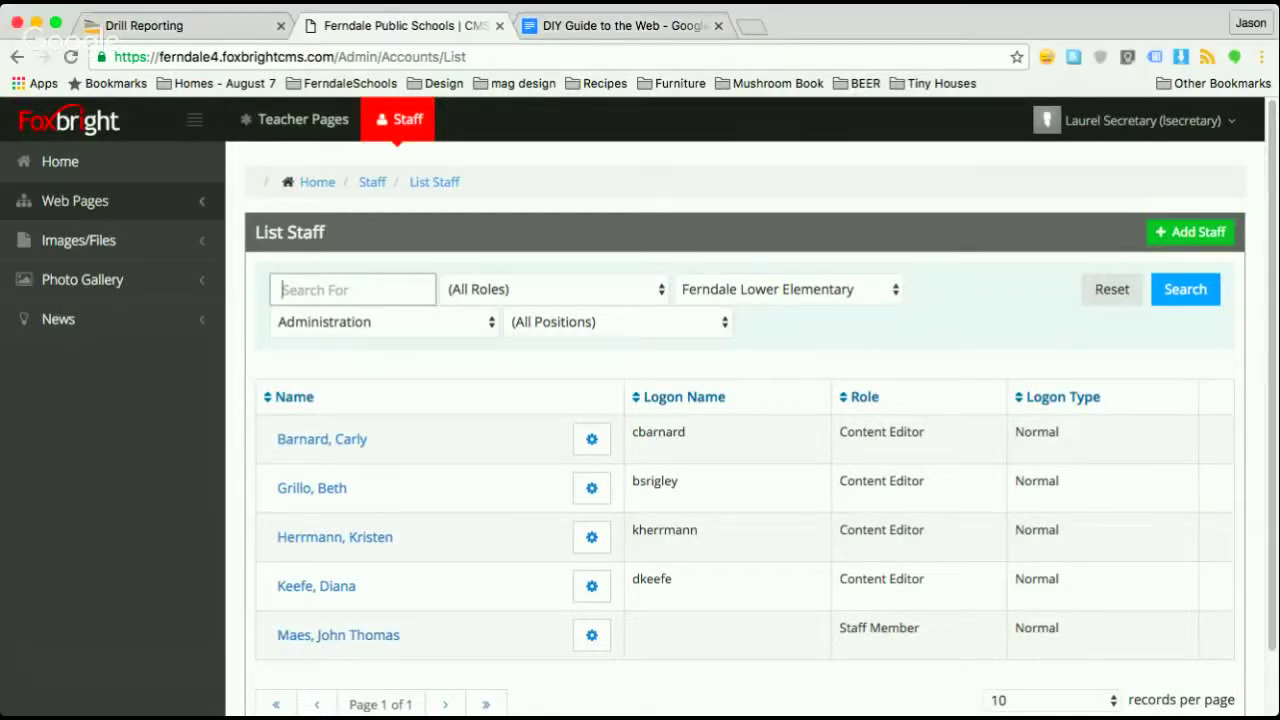
{"action": "left_click", "coordinate": [75, 200]}
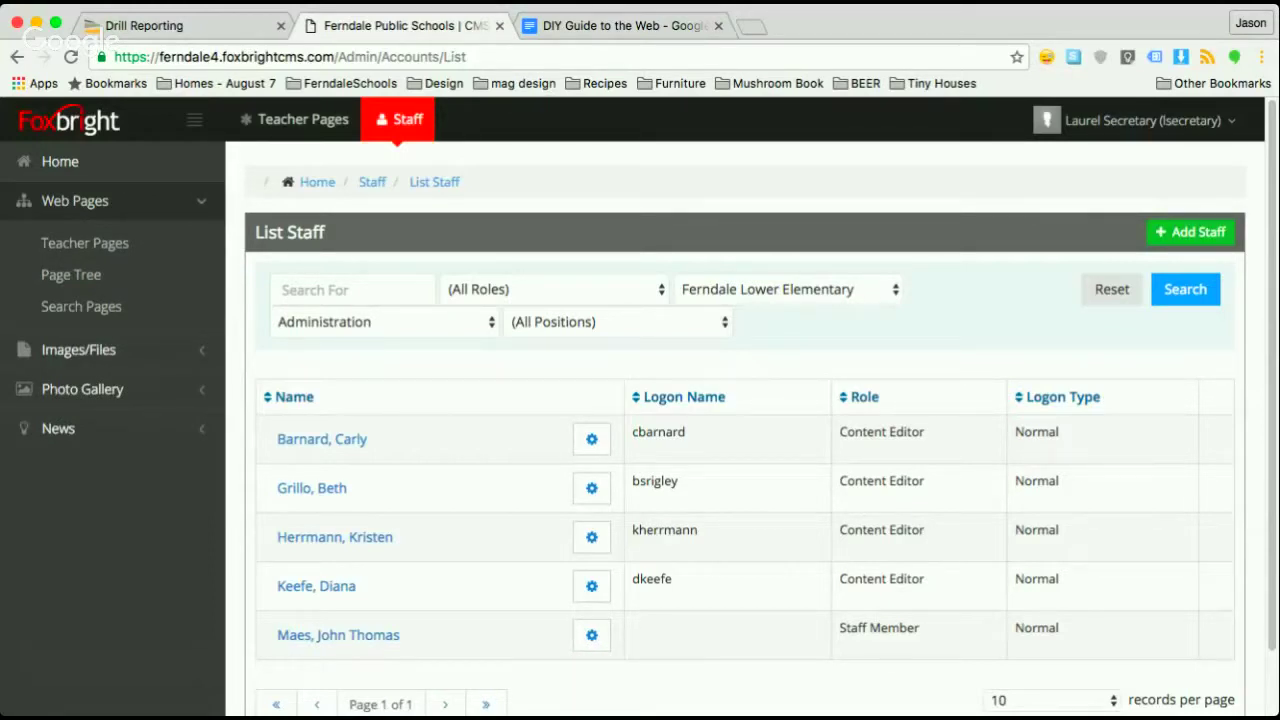
{"action": "left_click", "coordinate": [70, 274]}
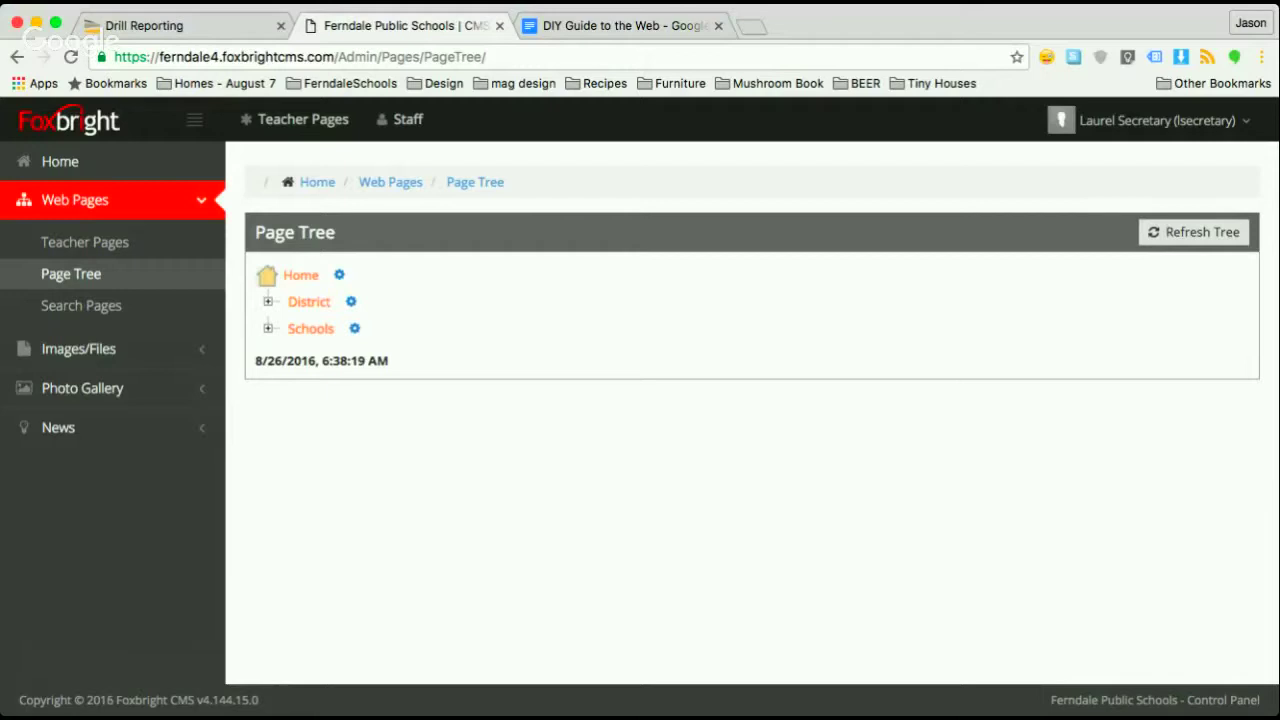
{"action": "left_click", "coordinate": [268, 328]}
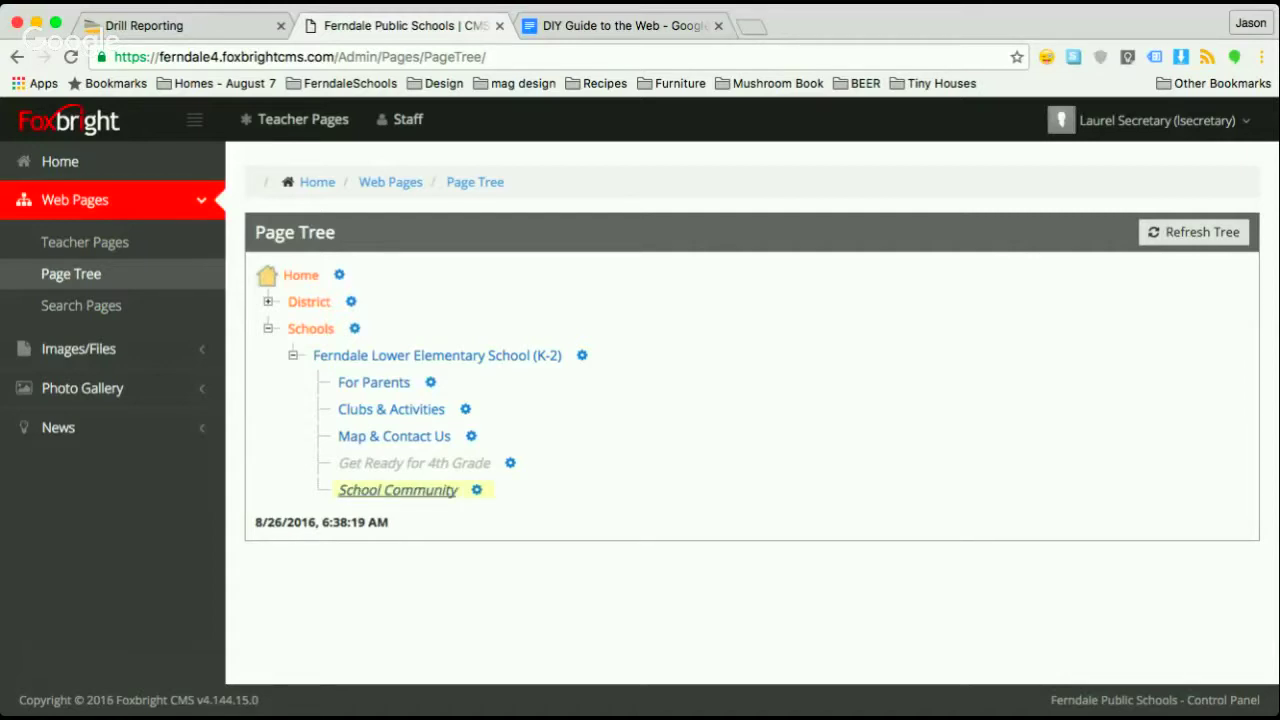
Step: Open the Ferndale Lower Elementary School (K-2) page for content editing
{"action": "left_click", "coordinate": [582, 356]}
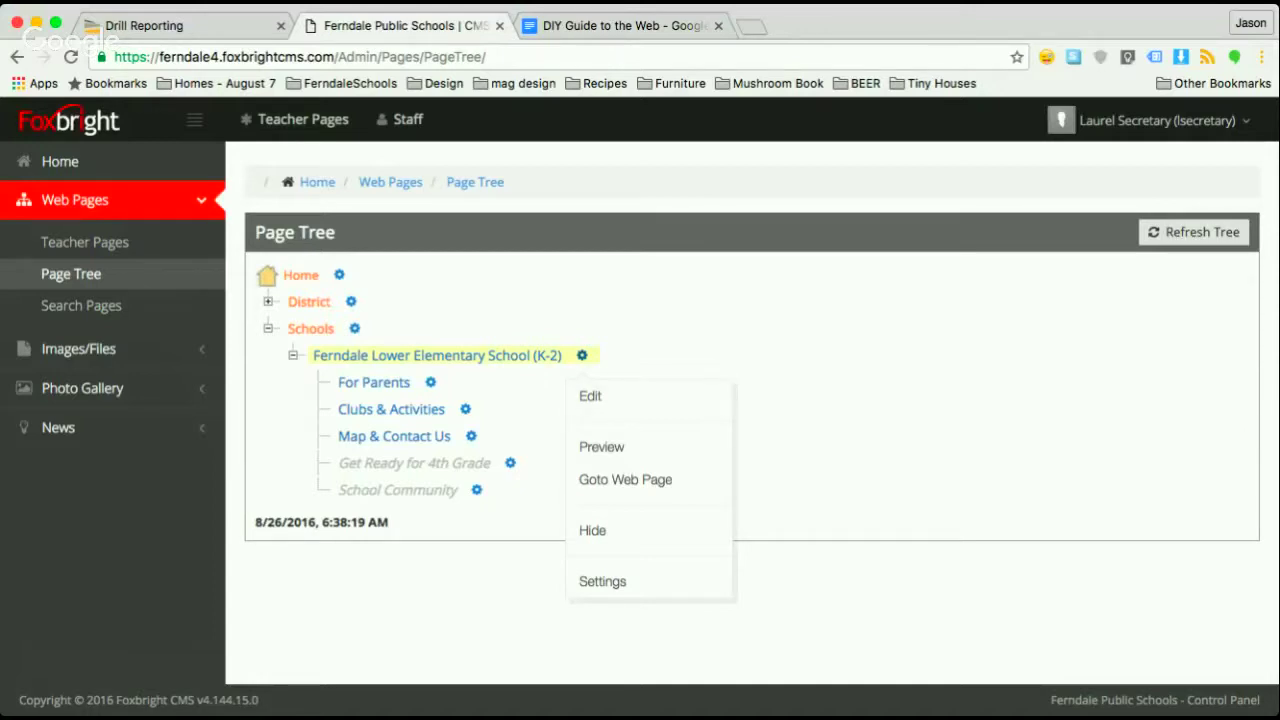
{"action": "key", "text": "Escape"}
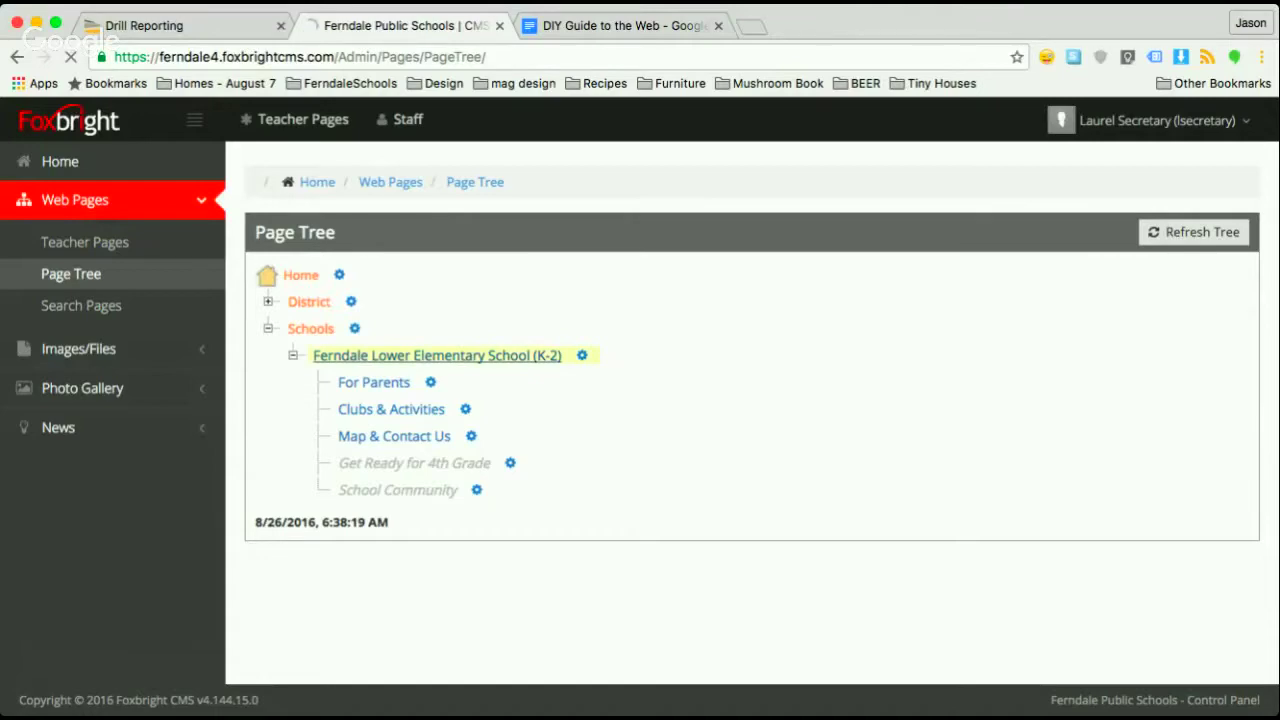
{"action": "left_click", "coordinate": [437, 355]}
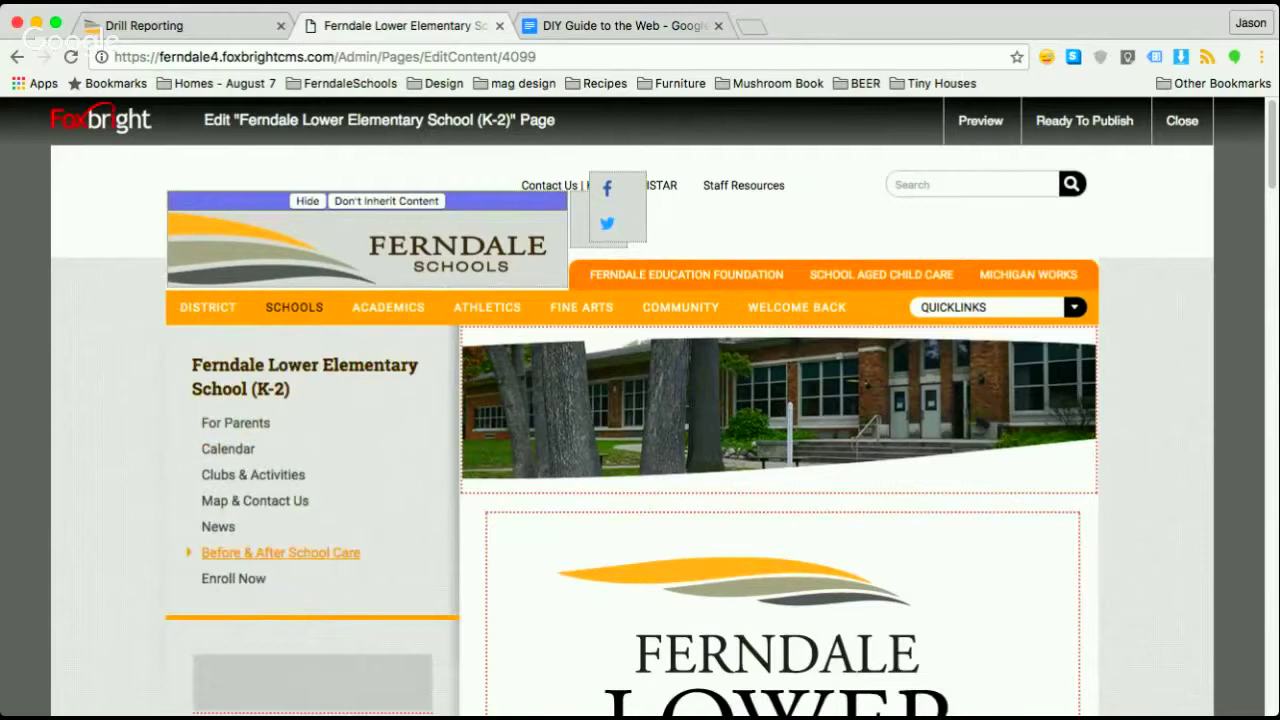
Step: Examine the editable blocks of the school page, from the header photo down to the Lower Elementary Montessori banner
{"action": "mouse_move", "coordinate": [294, 307]}
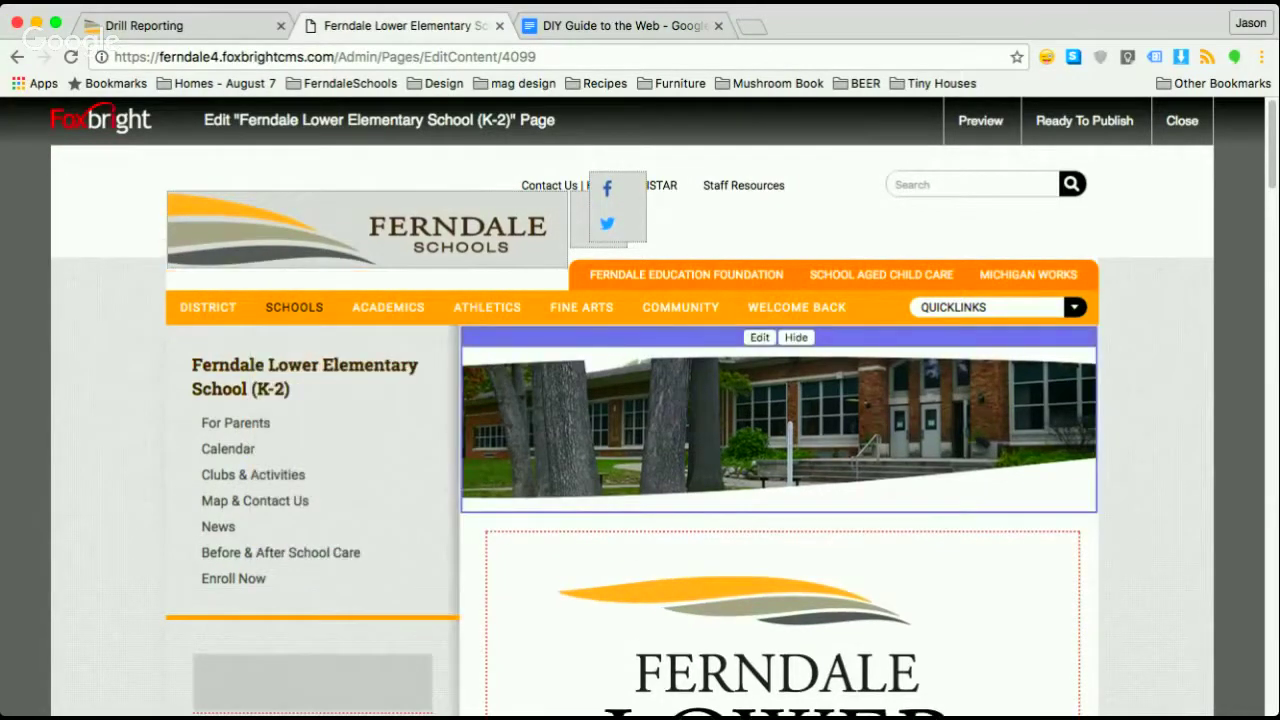
{"action": "scroll", "coordinate": [780, 450], "scroll_direction": "down", "scroll_amount": 5}
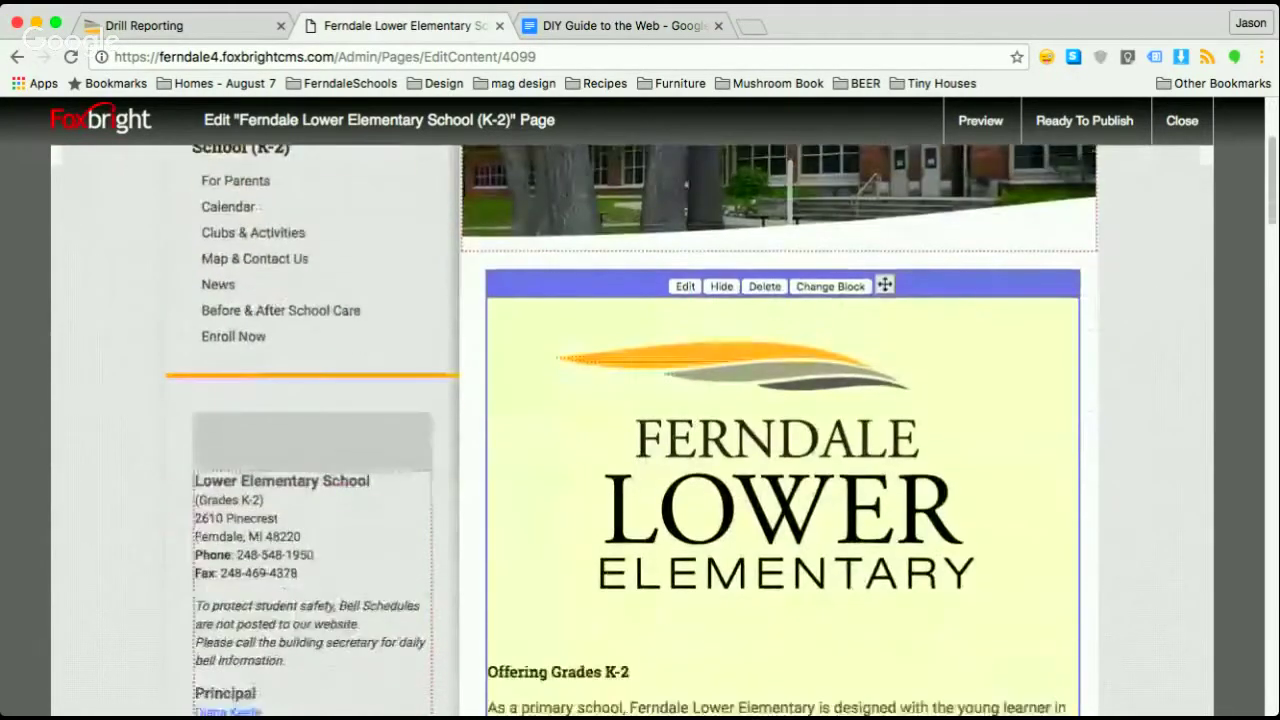
{"action": "scroll", "coordinate": [780, 450], "scroll_direction": "down", "scroll_amount": 1}
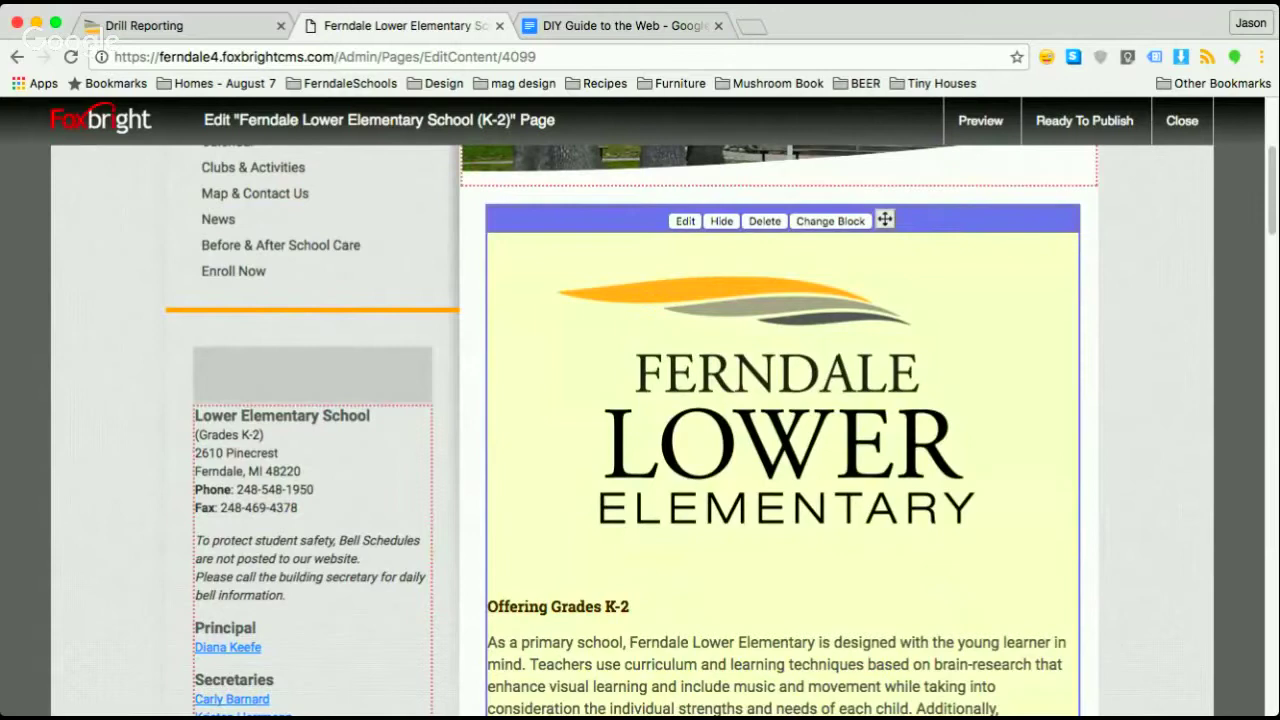
{"action": "scroll", "coordinate": [780, 450], "scroll_direction": "down", "scroll_amount": 10}
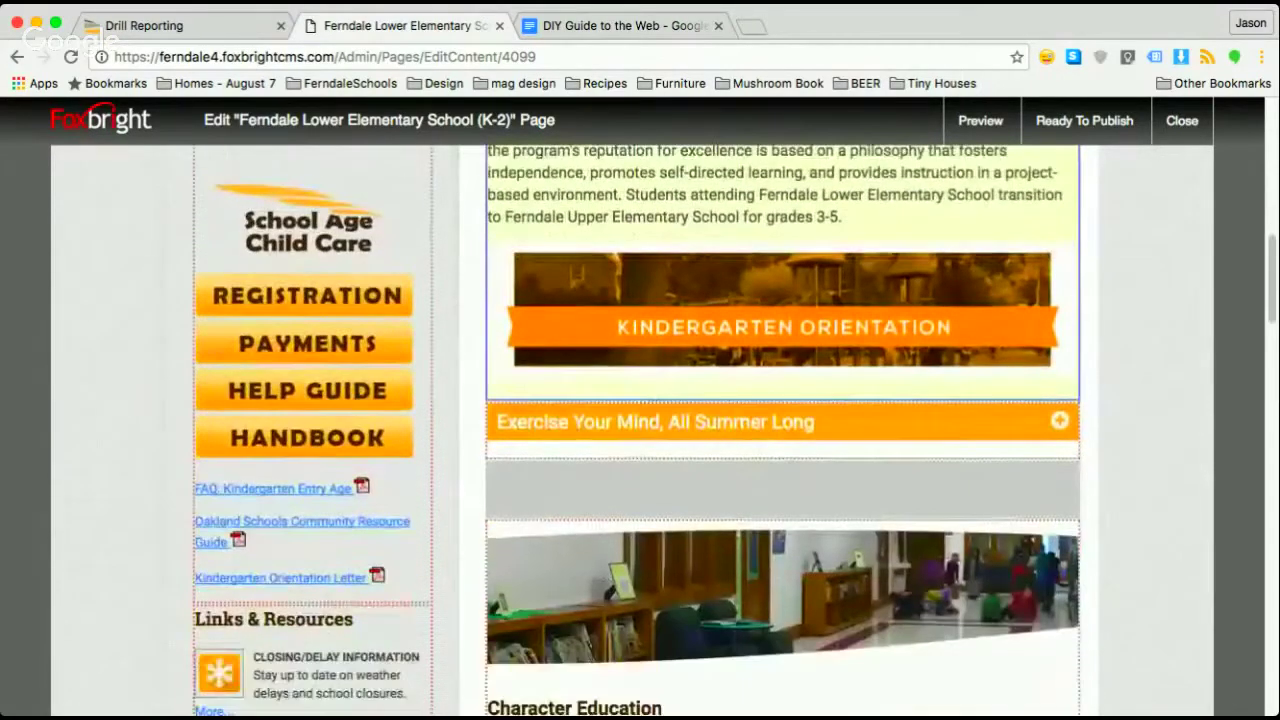
{"action": "scroll", "coordinate": [780, 430], "scroll_direction": "down", "scroll_amount": 5}
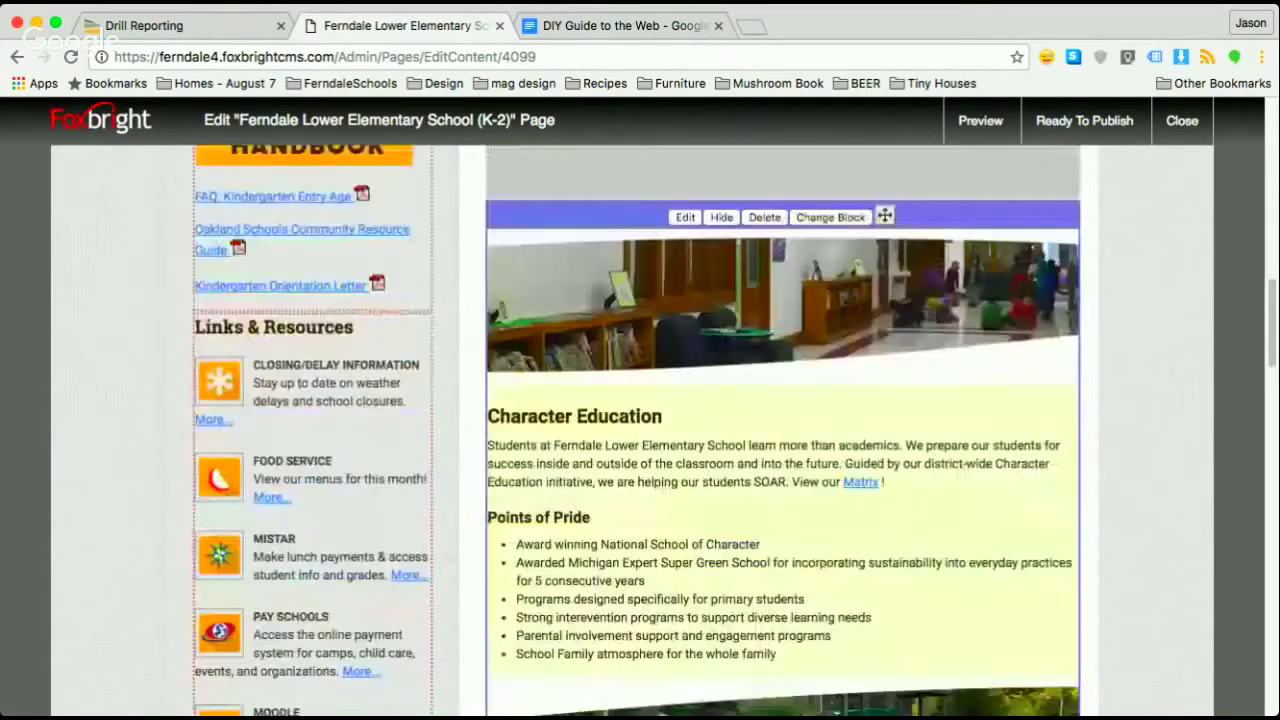
{"action": "scroll", "coordinate": [780, 430], "scroll_direction": "down", "scroll_amount": 8}
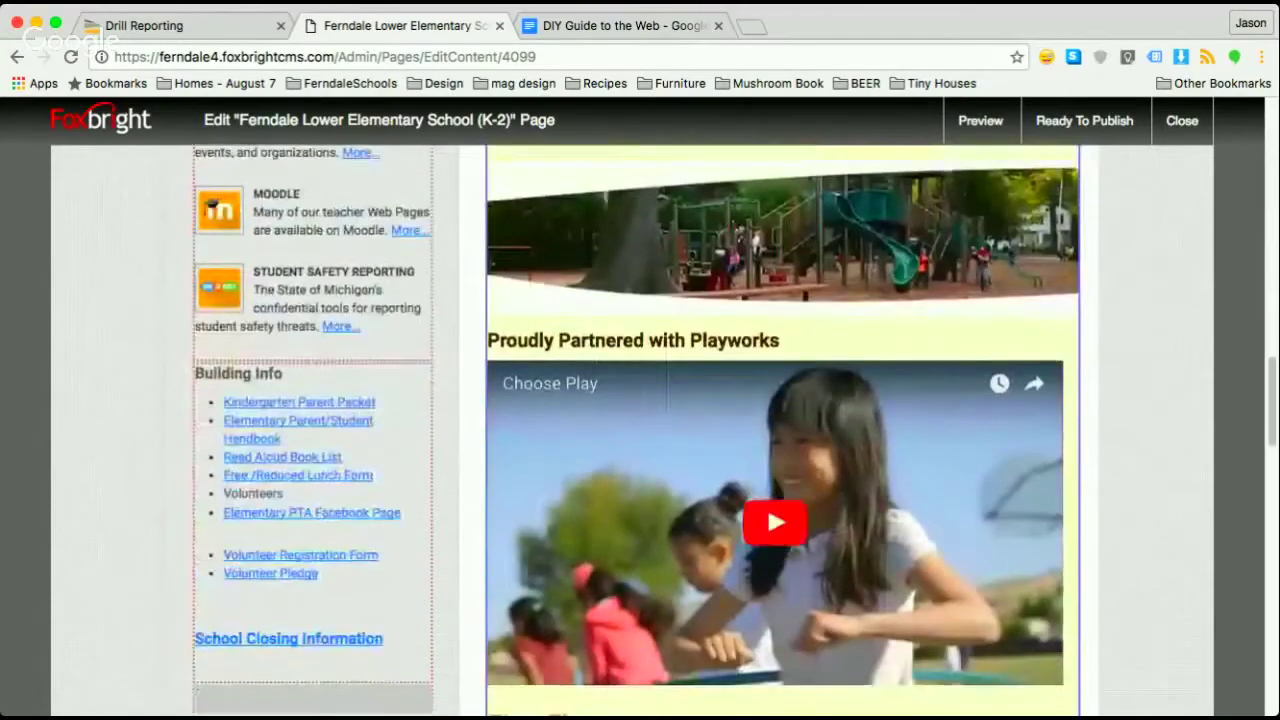
{"action": "scroll", "coordinate": [780, 430], "scroll_direction": "down", "scroll_amount": 13}
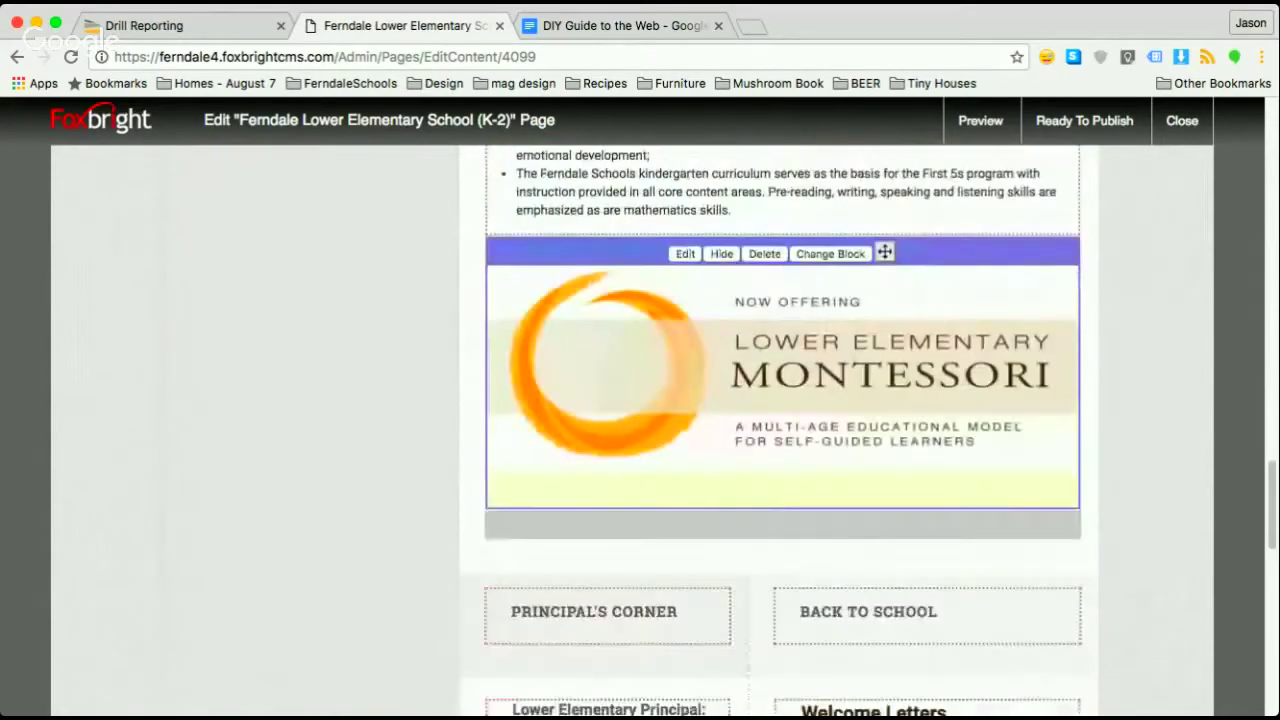
{"action": "scroll", "coordinate": [780, 430], "scroll_direction": "up", "scroll_amount": 3}
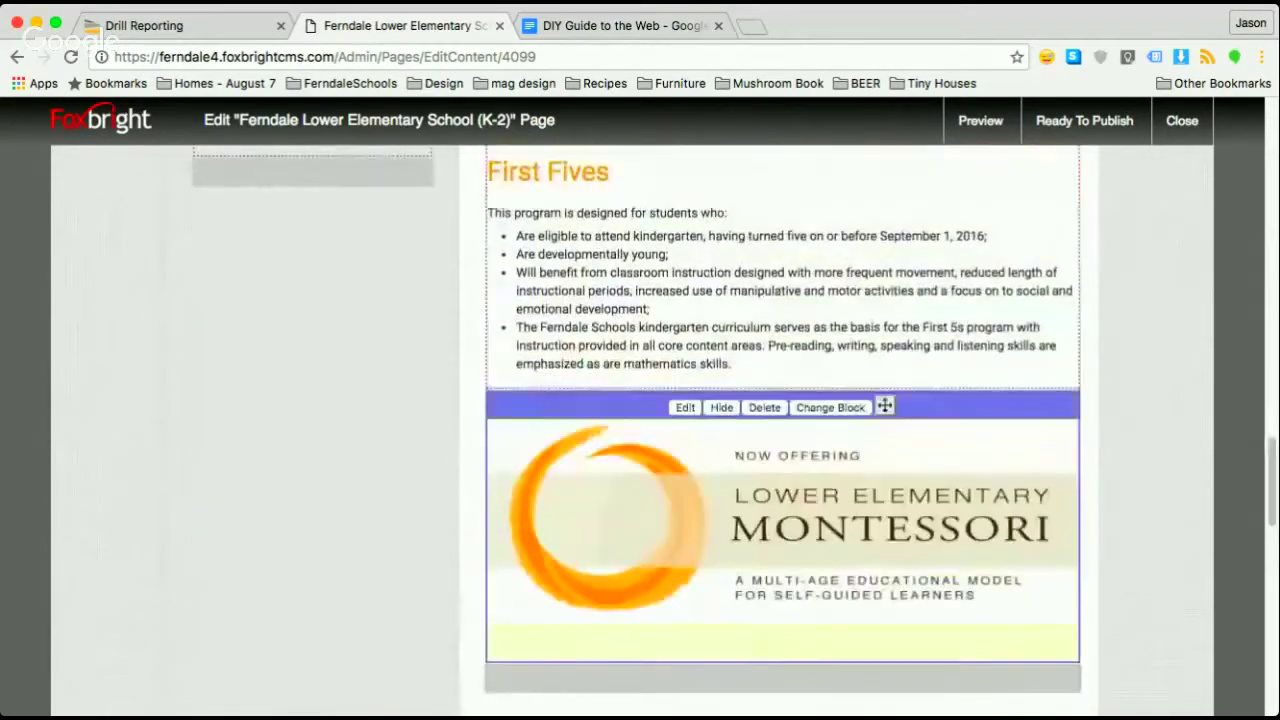
{"action": "scroll", "coordinate": [780, 430], "scroll_direction": "down", "scroll_amount": 1}
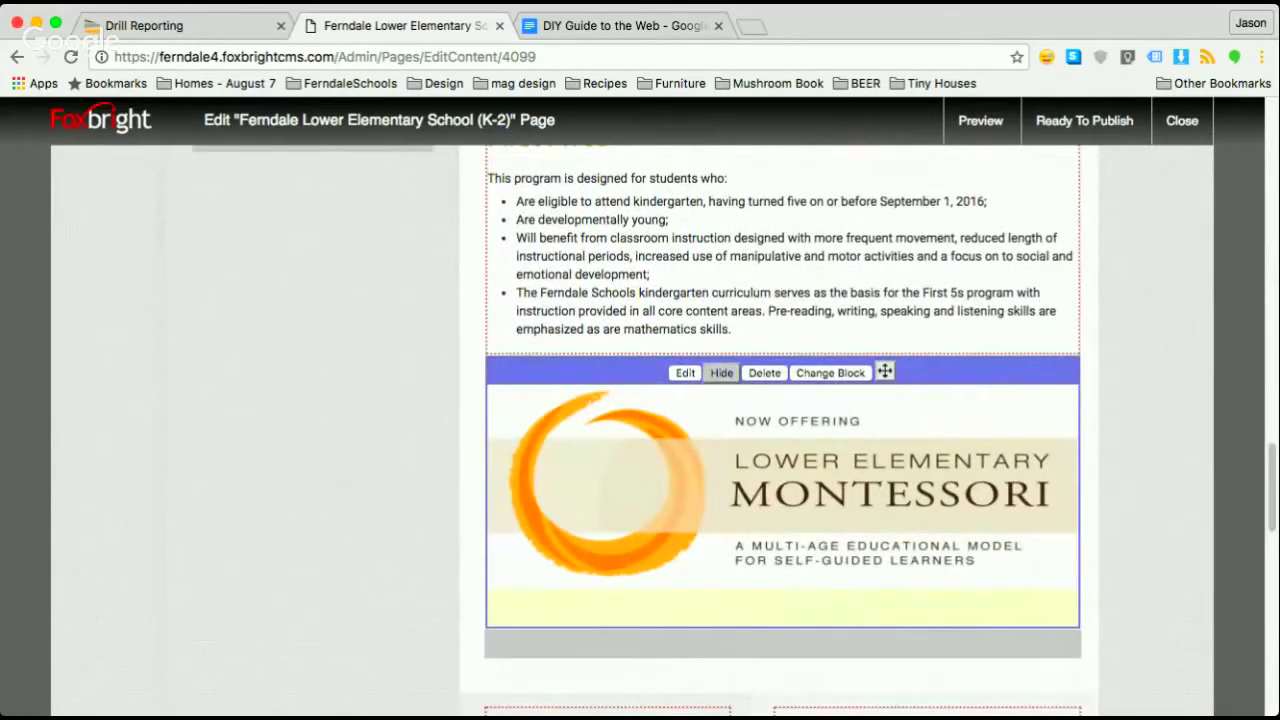
Step: Hide the Lower Elementary Montessori banner block and make it visible again
{"action": "left_click", "coordinate": [721, 372]}
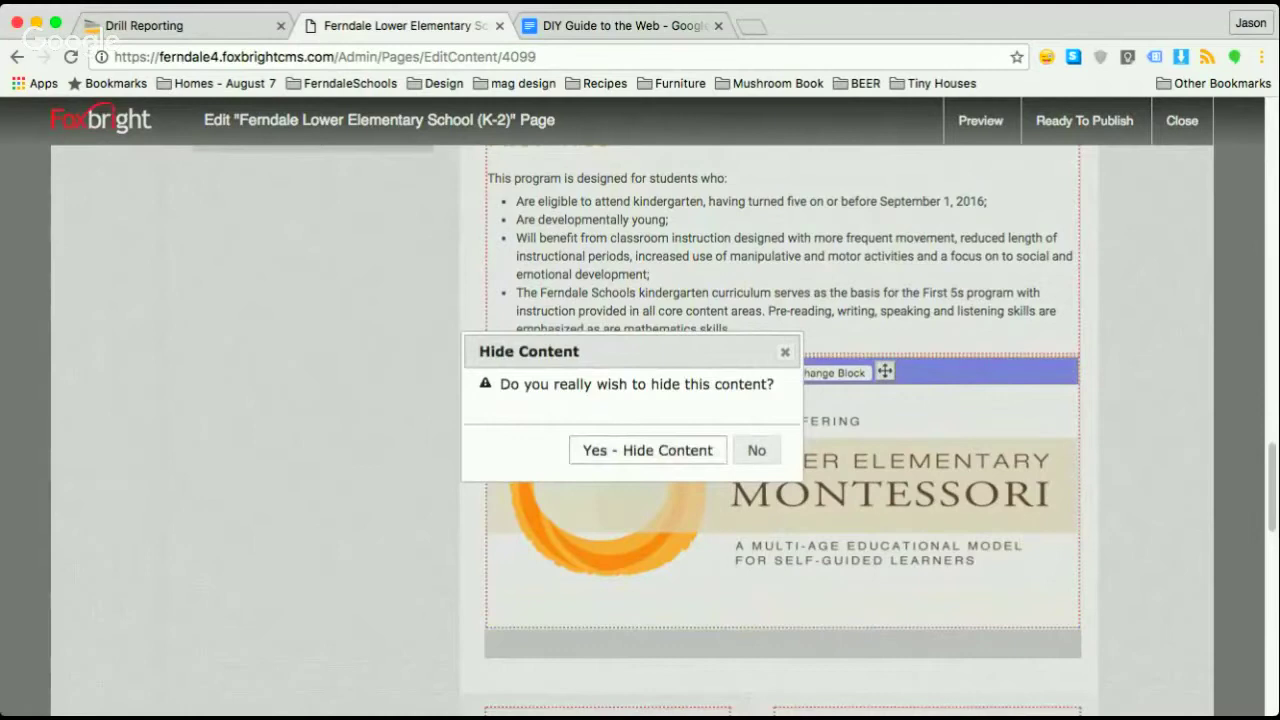
{"action": "left_click", "coordinate": [648, 450]}
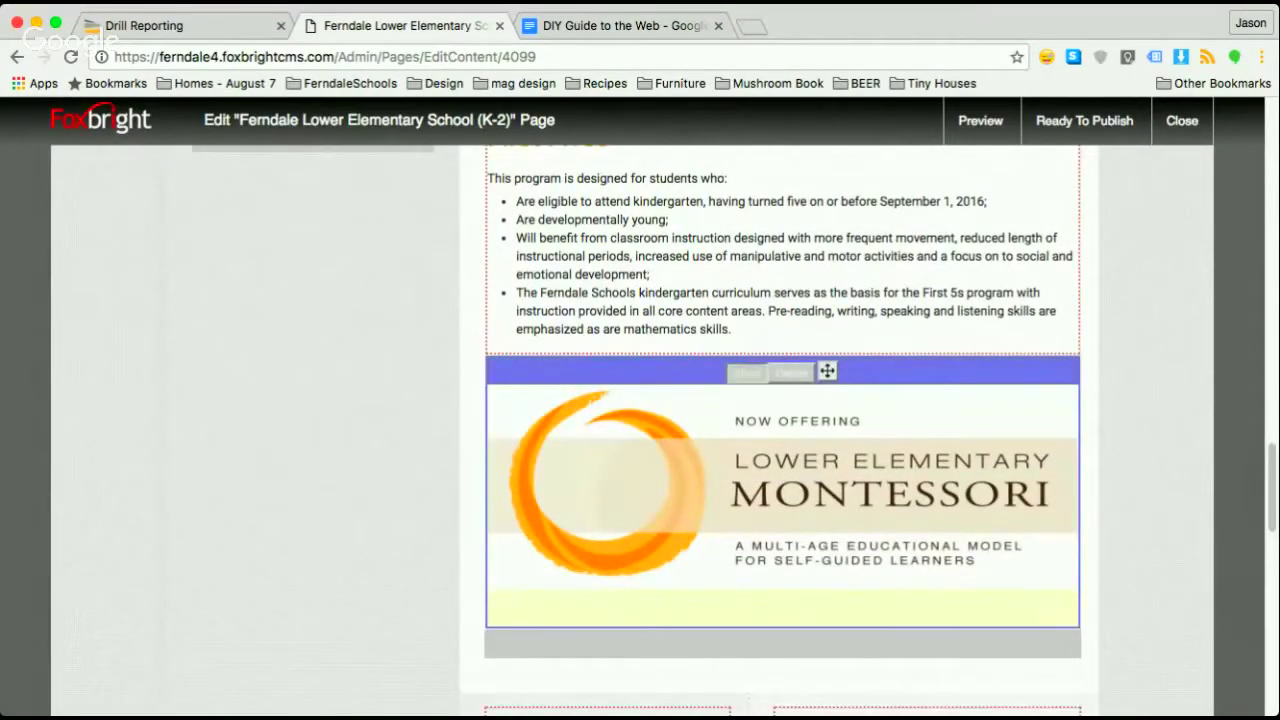
{"action": "left_click", "coordinate": [745, 372]}
{"action": "left_click", "coordinate": [643, 449]}
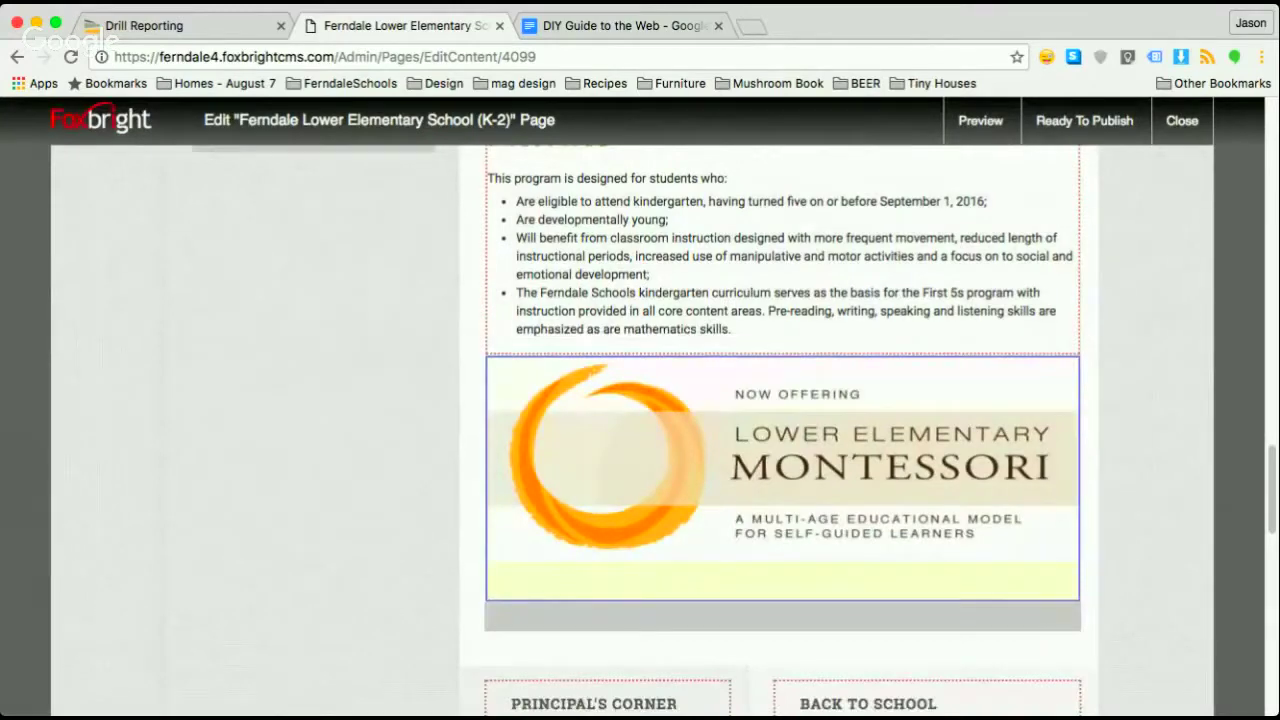
Step: Add a Rich Text Editor block below the Lower Elementary Montessori banner, leaving it empty
{"action": "scroll", "coordinate": [780, 430], "scroll_direction": "up", "scroll_amount": 15}
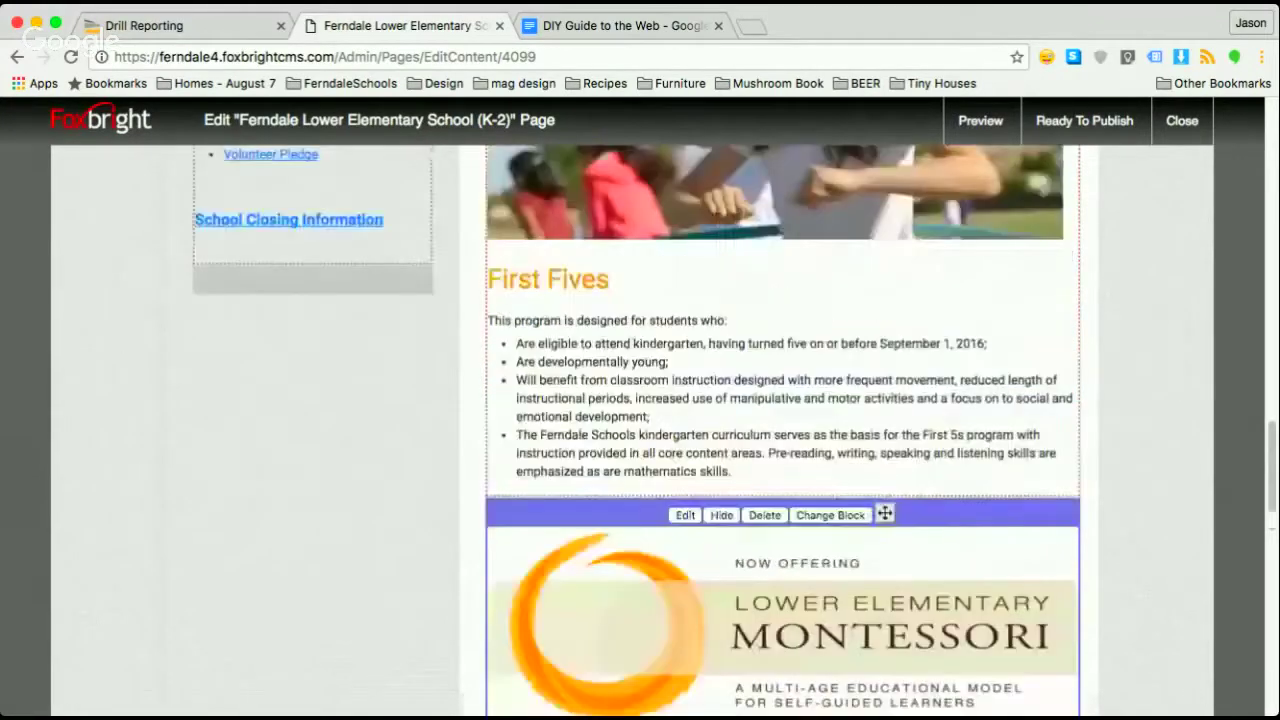
{"action": "scroll", "coordinate": [780, 430], "scroll_direction": "down", "scroll_amount": 15}
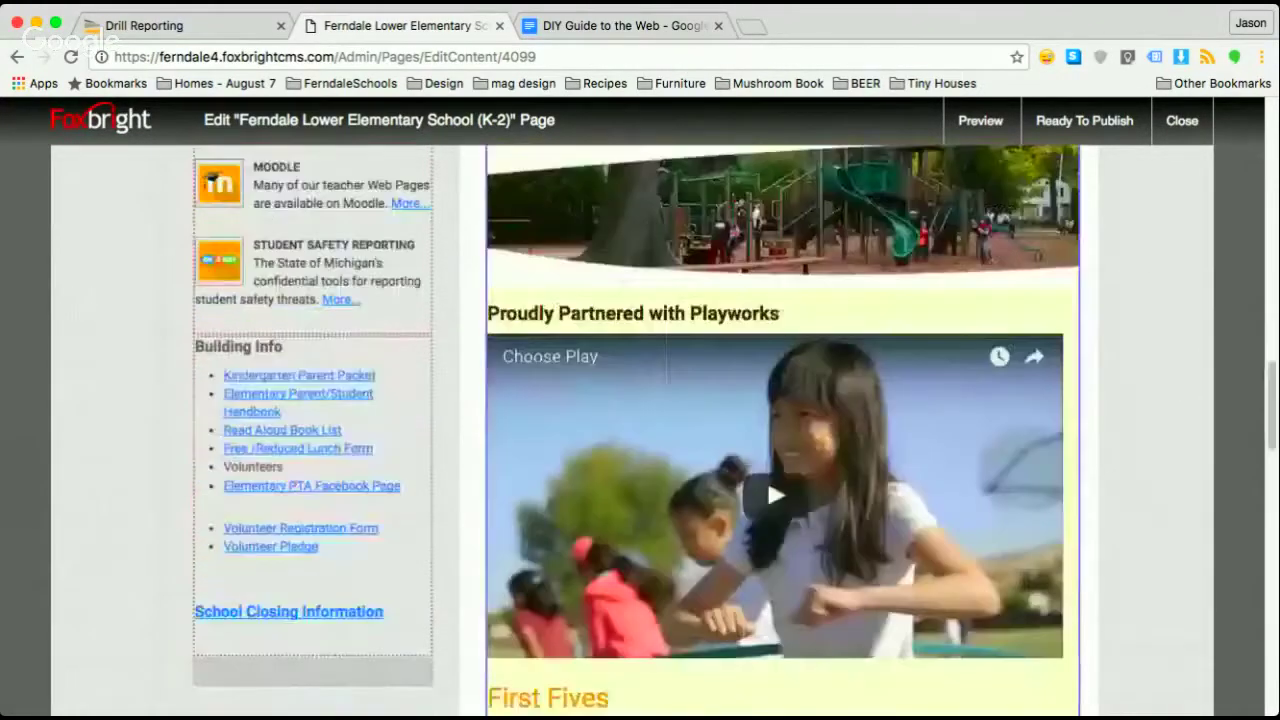
{"action": "scroll", "coordinate": [780, 340], "scroll_direction": "down", "scroll_amount": 1}
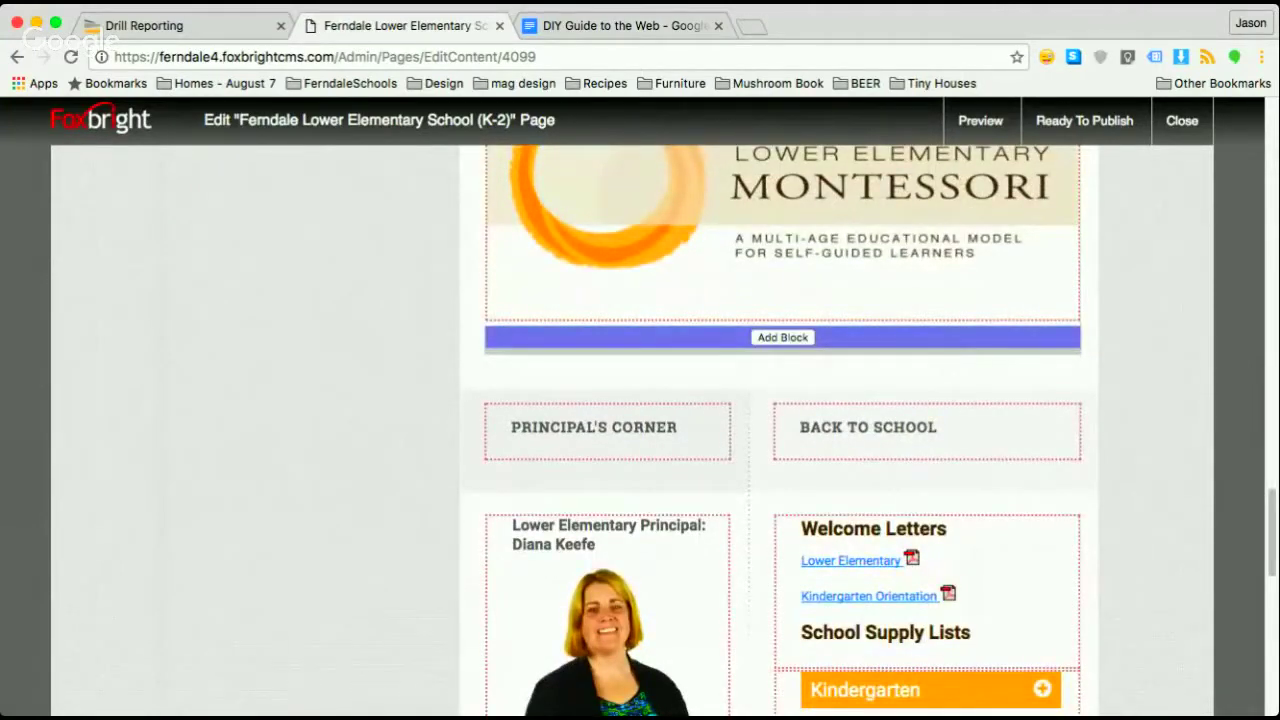
{"action": "left_click", "coordinate": [782, 337]}
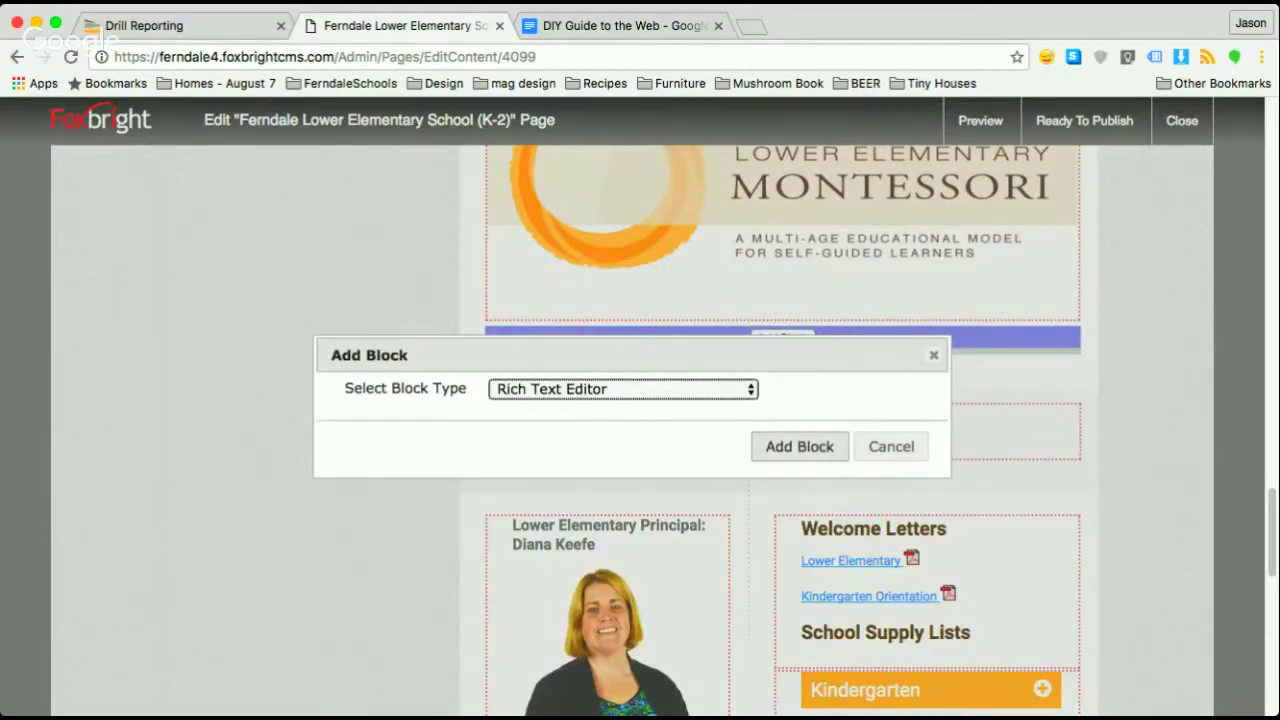
{"action": "left_click", "coordinate": [800, 447]}
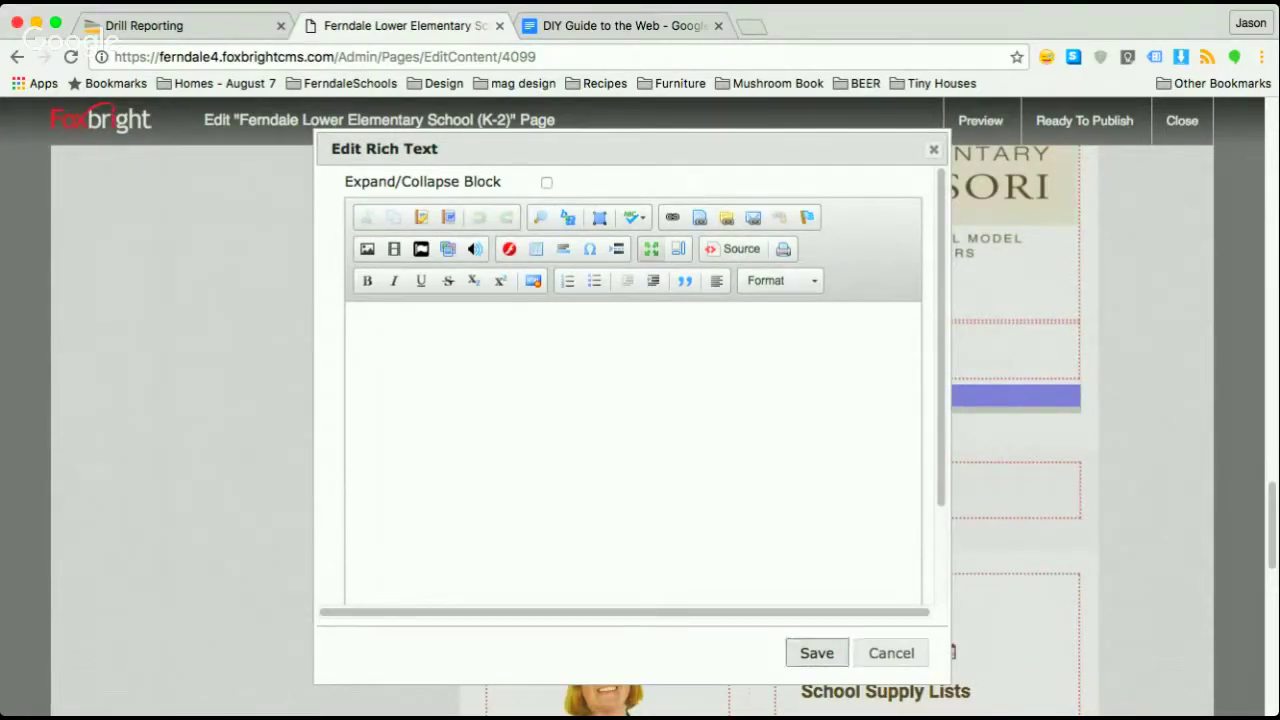
{"action": "left_click", "coordinate": [891, 653]}
Step: Expand the "Exercise Your Mind, All Summer Long" block to view its content, and collapse it
{"action": "scroll", "coordinate": [782, 430], "scroll_direction": "up", "scroll_amount": 15}
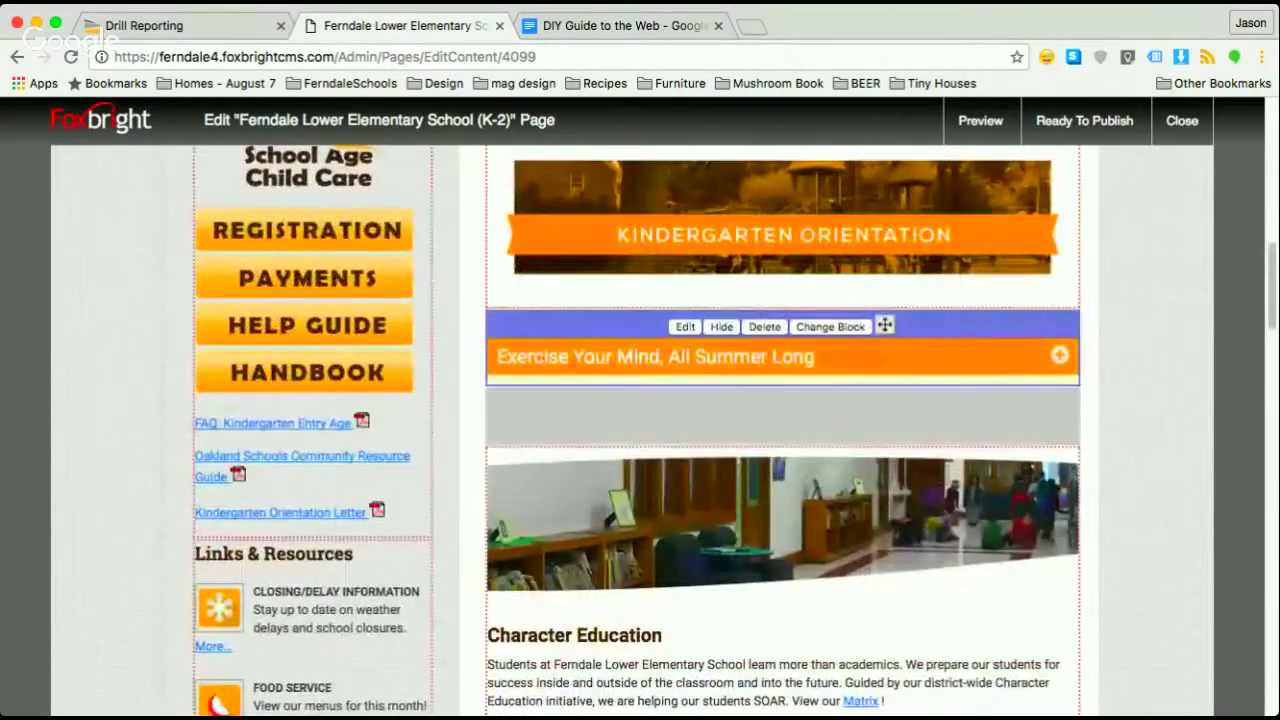
{"action": "left_click", "coordinate": [782, 357]}
{"action": "left_click", "coordinate": [782, 357]}
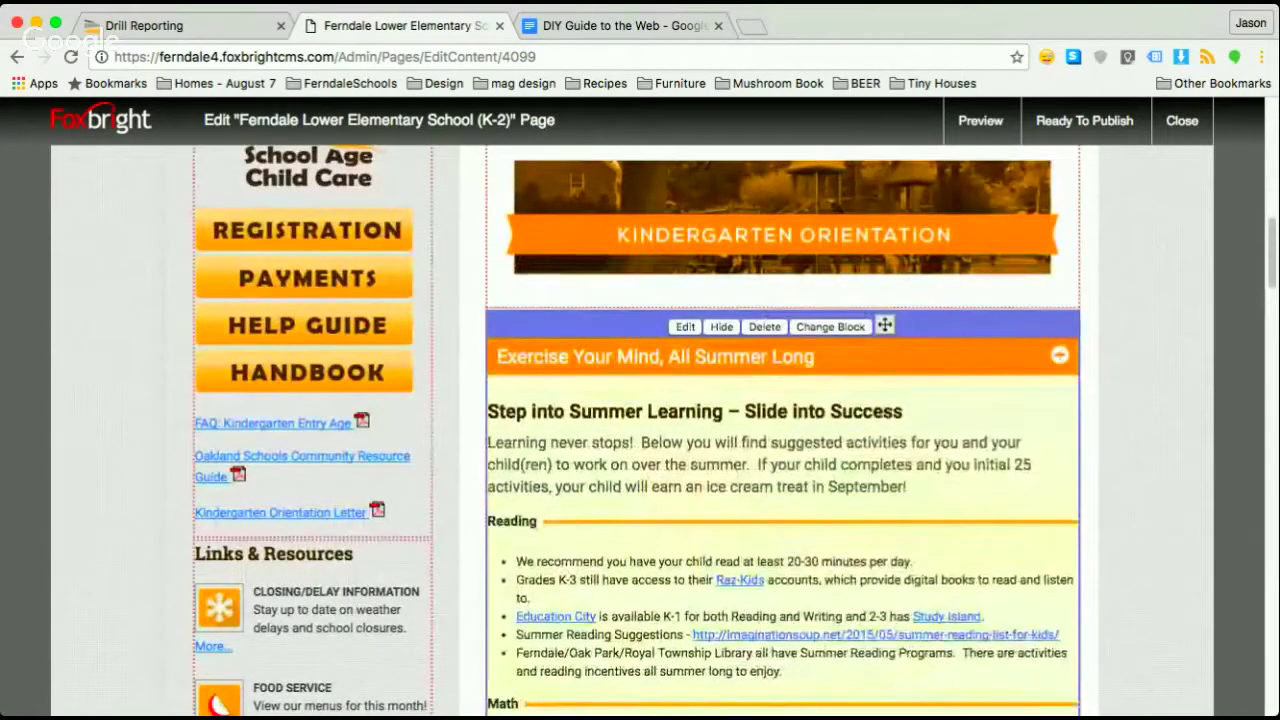
Step: Open the empty block below the Montessori banner for editing and try its Expand/Collapse Block option
{"action": "scroll", "coordinate": [782, 357], "scroll_direction": "down", "scroll_amount": 15}
{"action": "scroll", "coordinate": [885, 253], "scroll_direction": "down", "scroll_amount": 12}
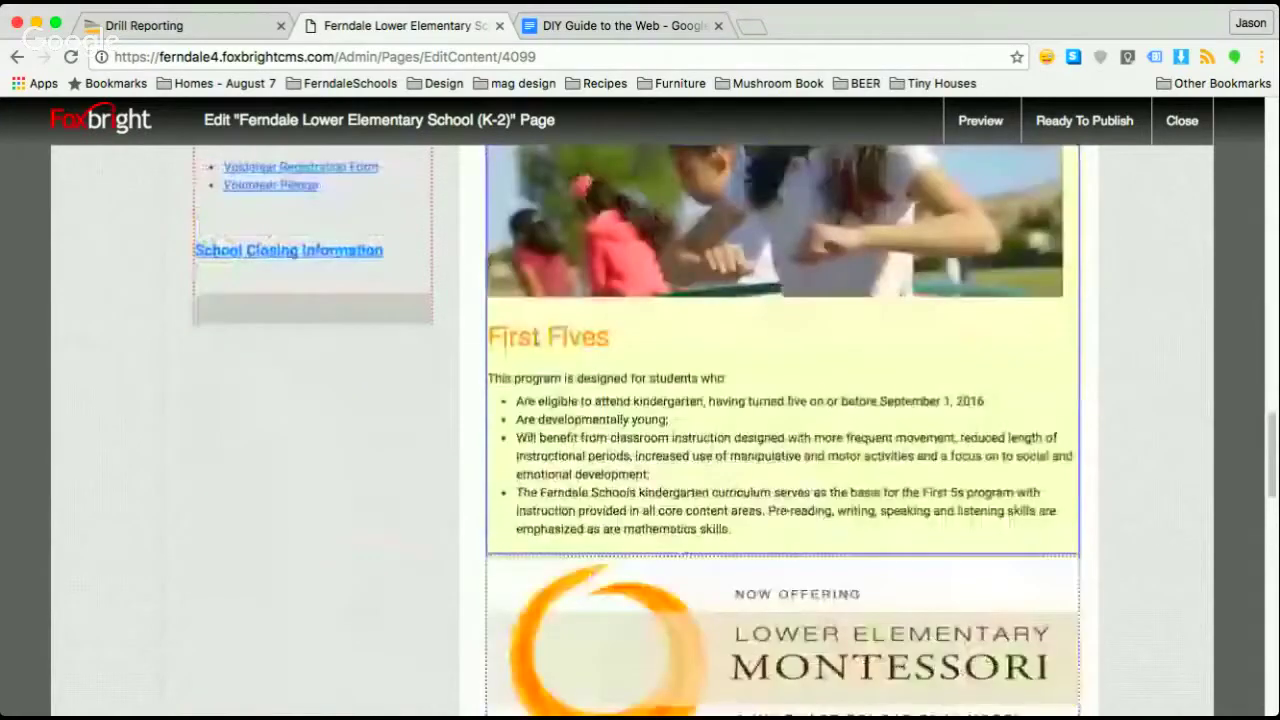
{"action": "scroll", "coordinate": [885, 253], "scroll_direction": "up", "scroll_amount": 4}
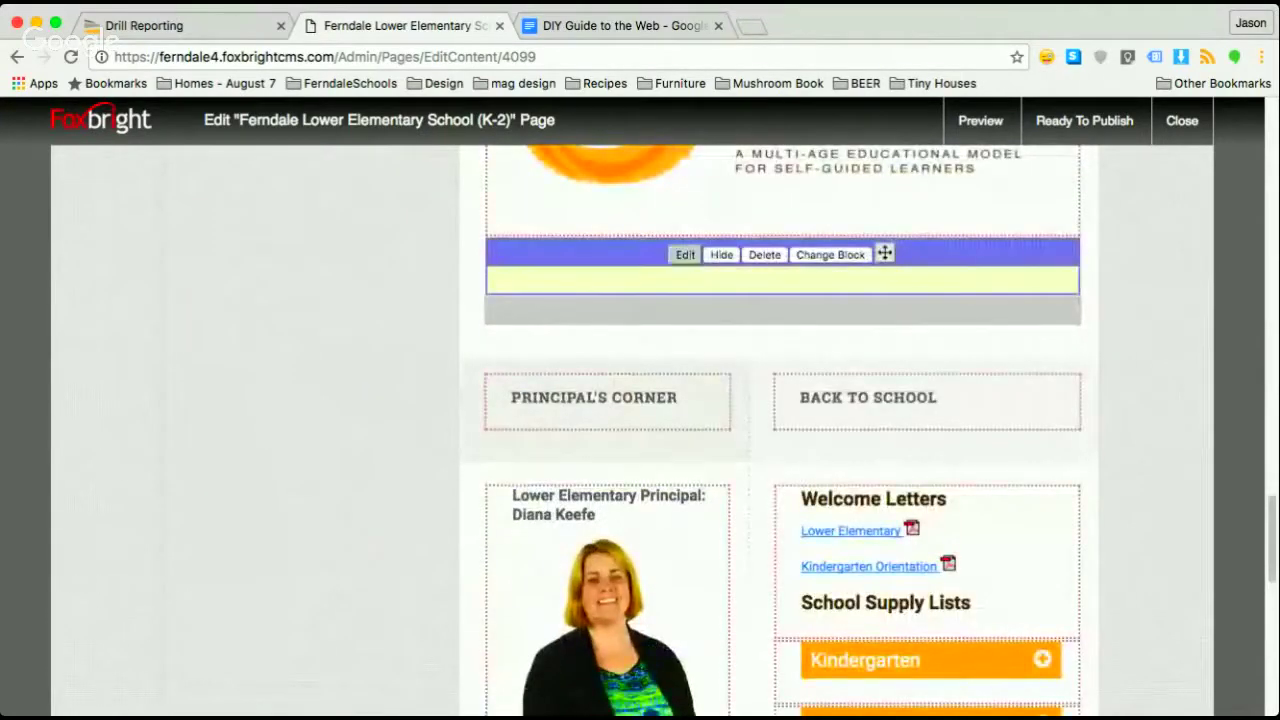
{"action": "left_click", "coordinate": [685, 254]}
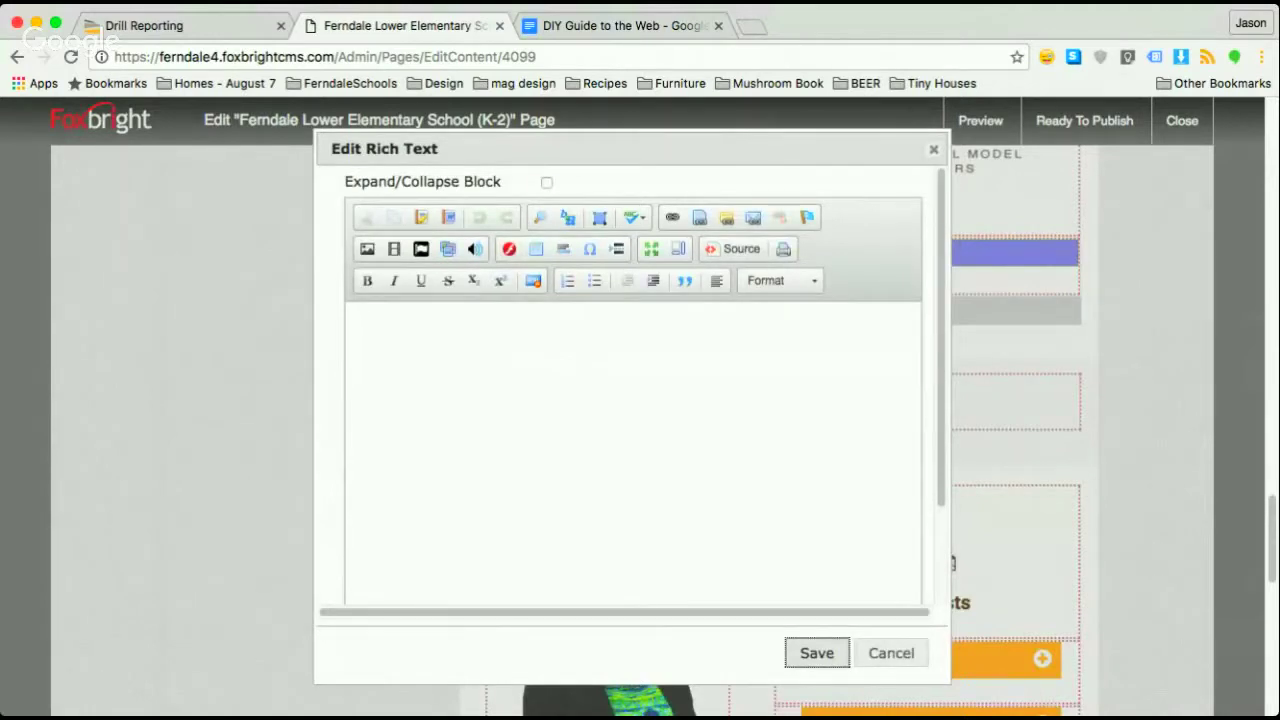
{"action": "left_click", "coordinate": [546, 183]}
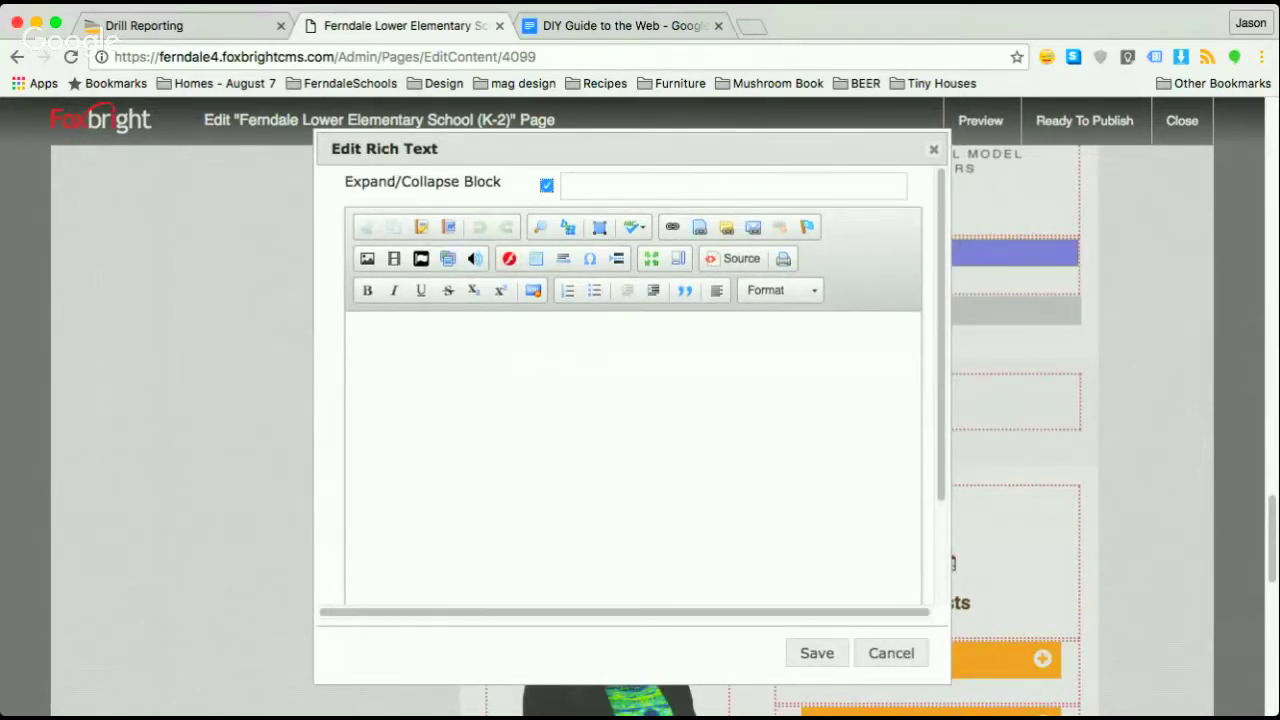
{"action": "scroll", "coordinate": [632, 420], "scroll_direction": "down", "scroll_amount": 2}
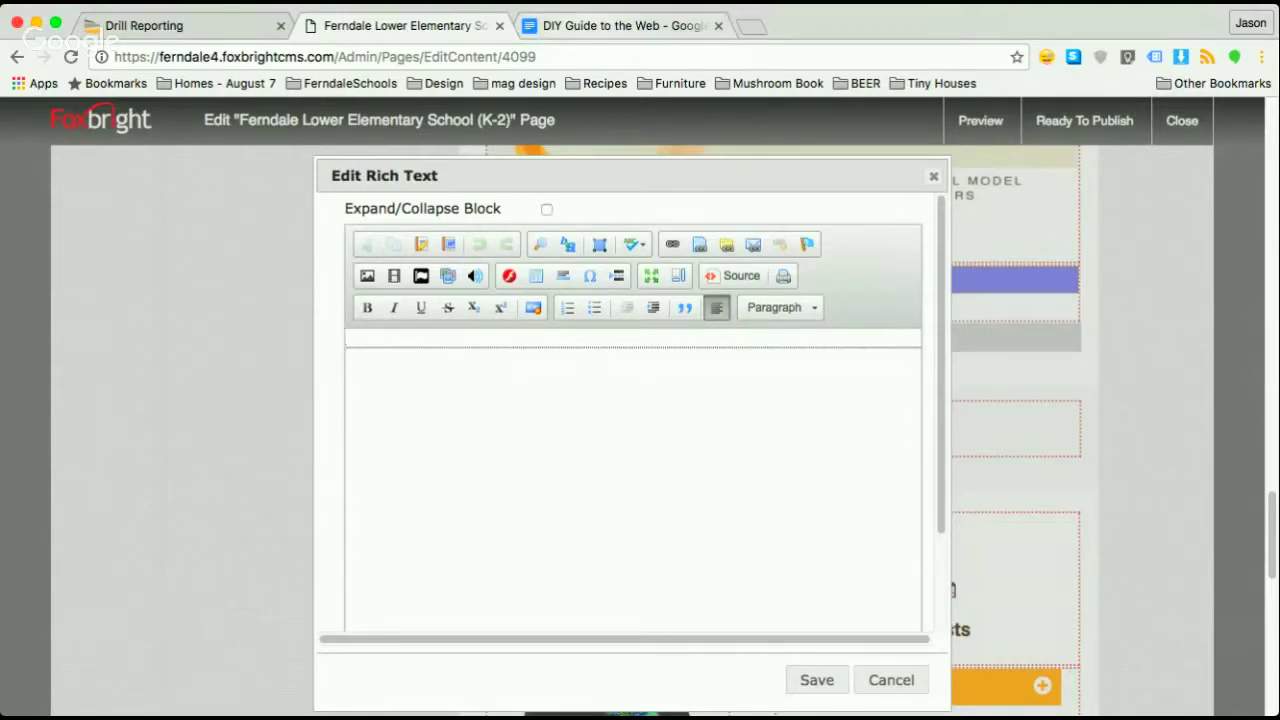
Step: Consult the Rich Text Formatting guide in Google Docs, paste the "Let me first say" paragraph into the block as plain text, and check its source
{"action": "key", "text": "ctrl+Tab"}
{"action": "scroll", "coordinate": [690, 460], "scroll_direction": "down", "scroll_amount": 2}
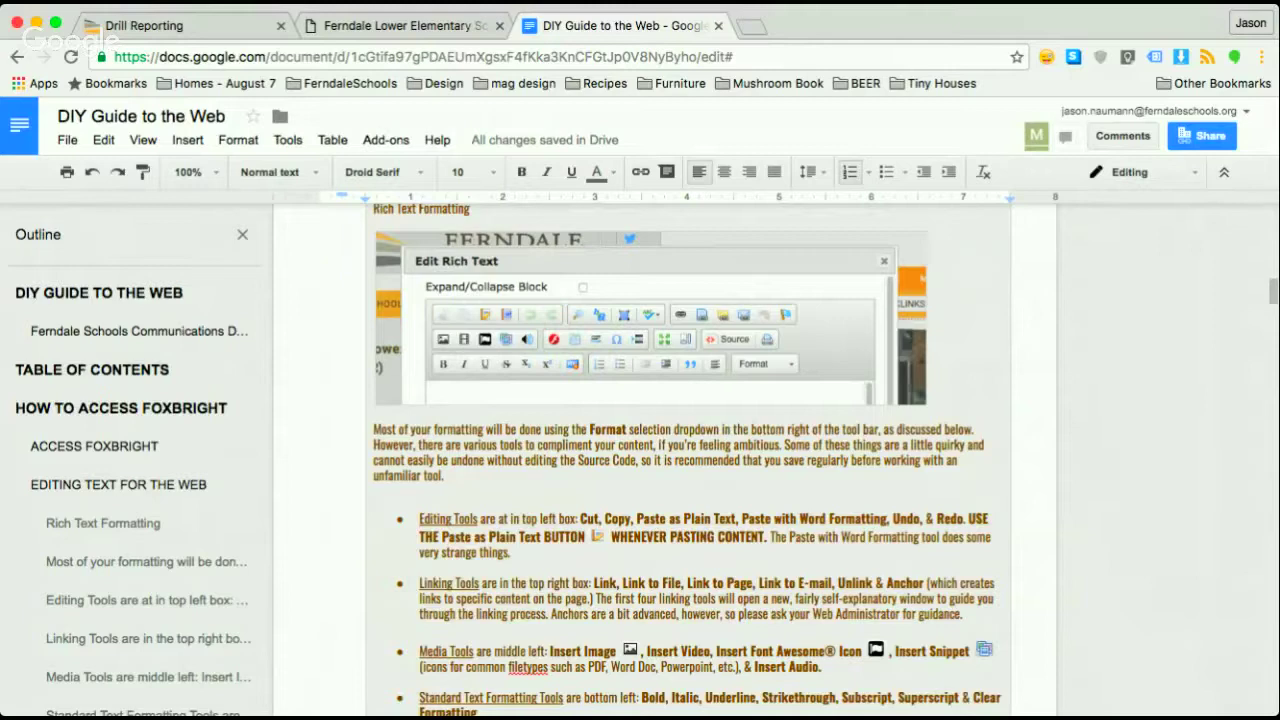
{"action": "left_click", "coordinate": [404, 26]}
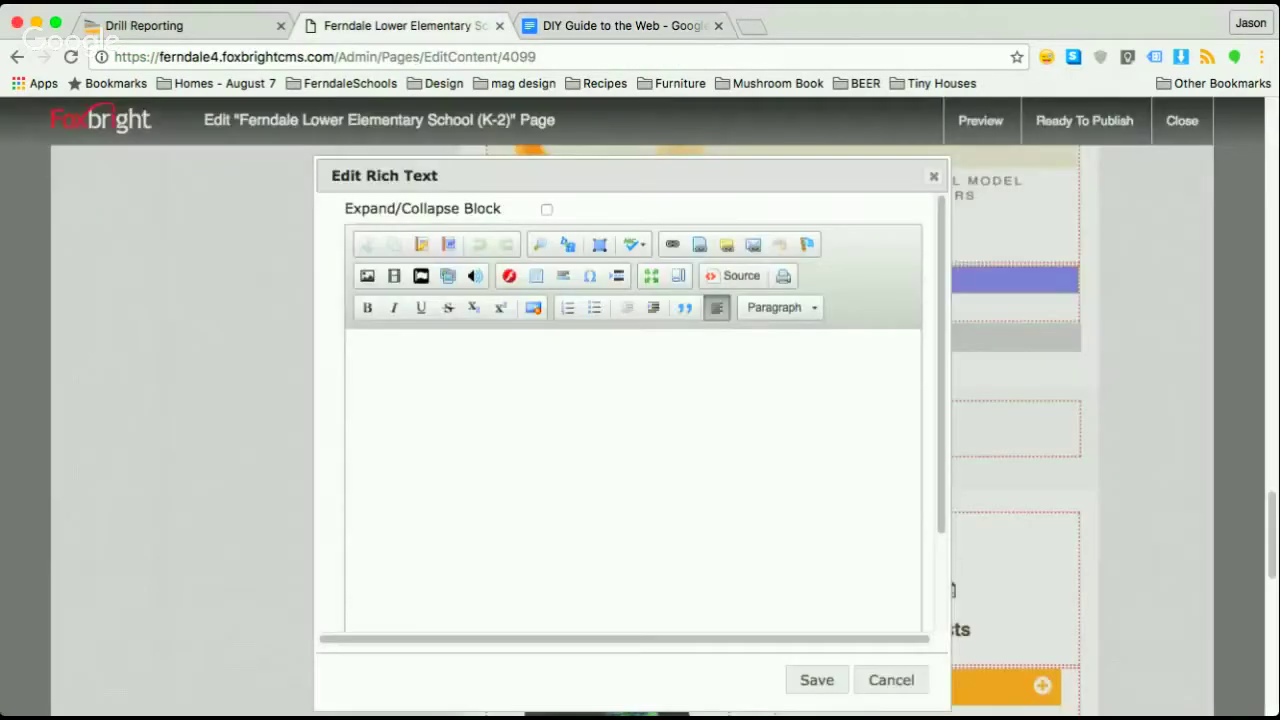
{"action": "left_click", "coordinate": [421, 244]}
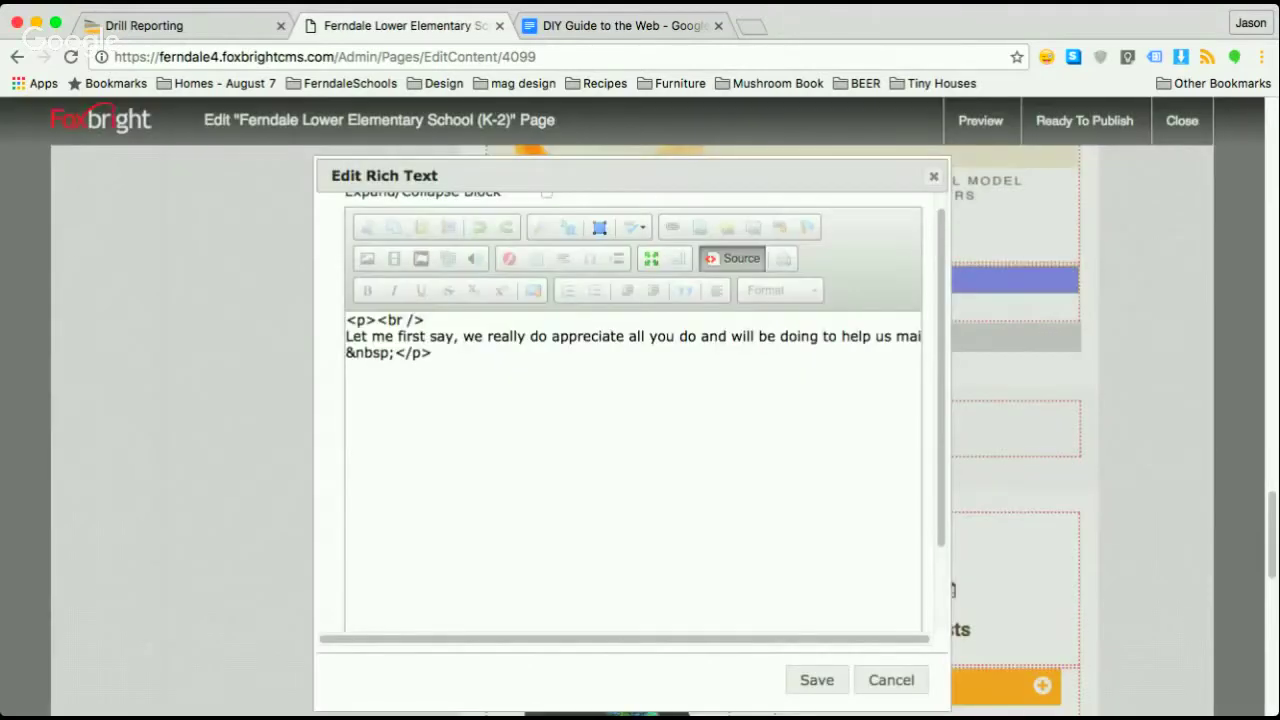
{"action": "left_click", "coordinate": [733, 259]}
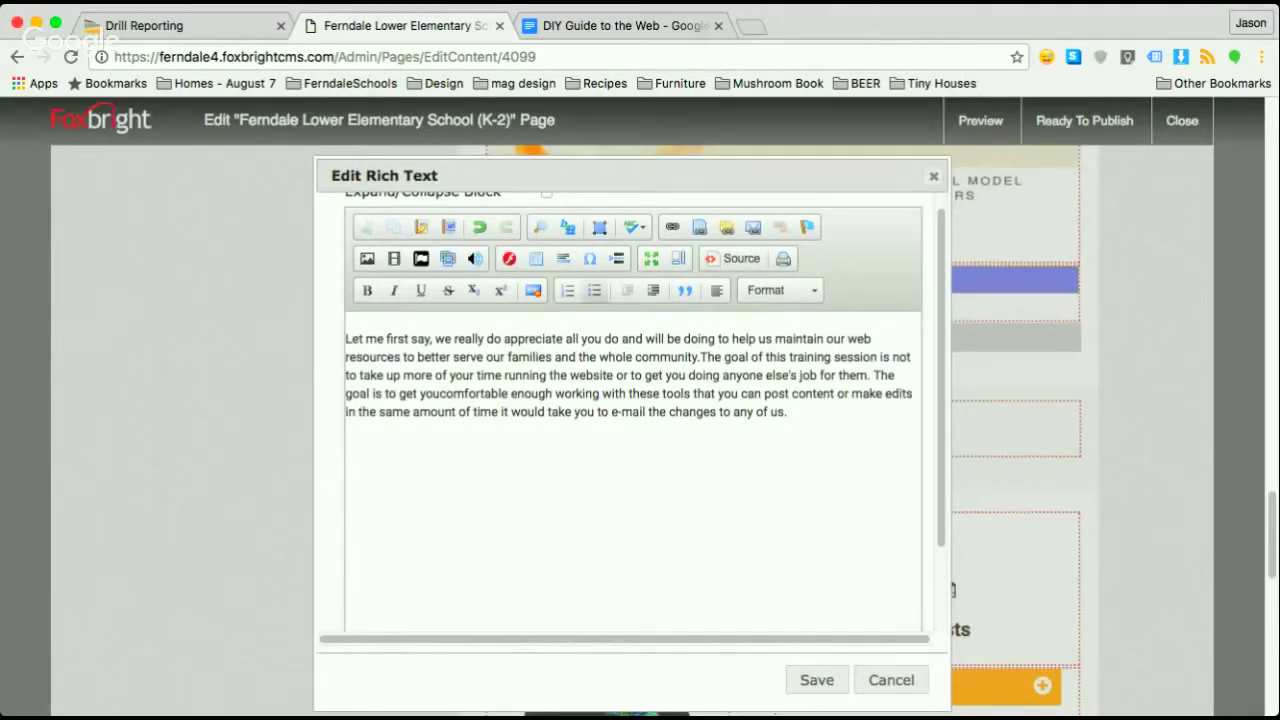
Step: View the pasted paragraph's HTML source, return to the formatted view, and select the entire paragraph
{"action": "left_click", "coordinate": [735, 258]}
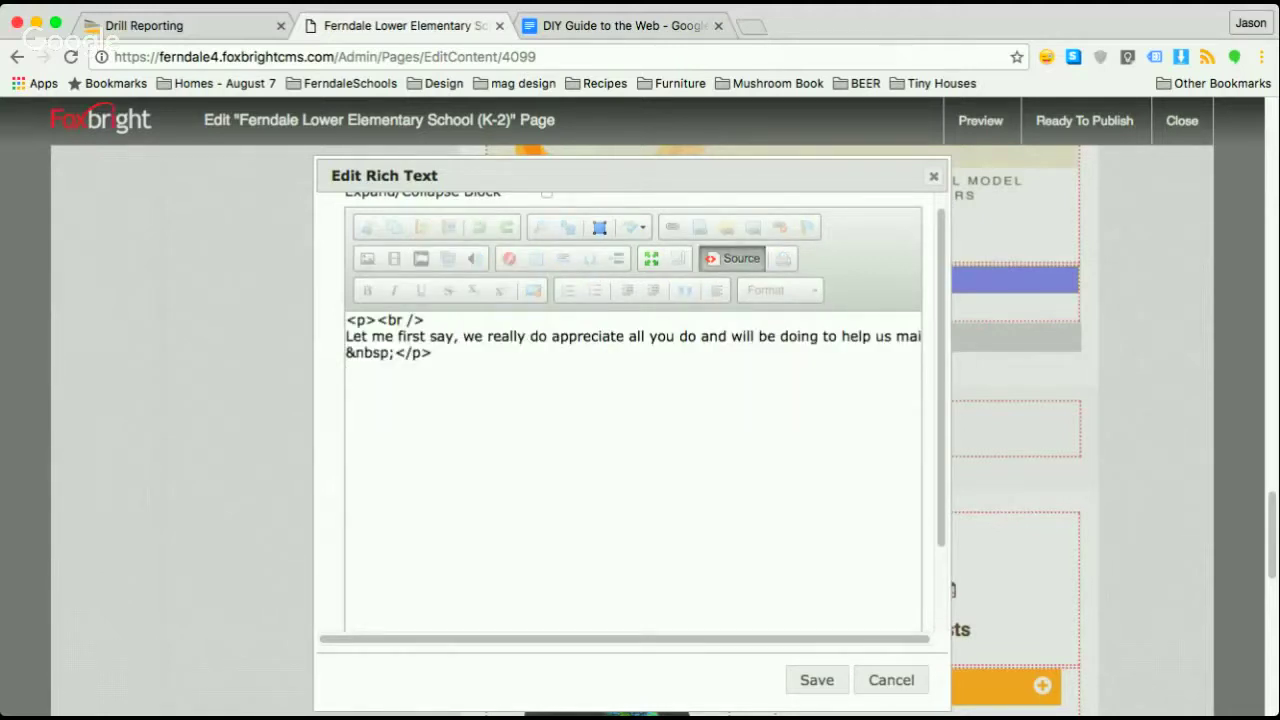
{"action": "left_click", "coordinate": [735, 259]}
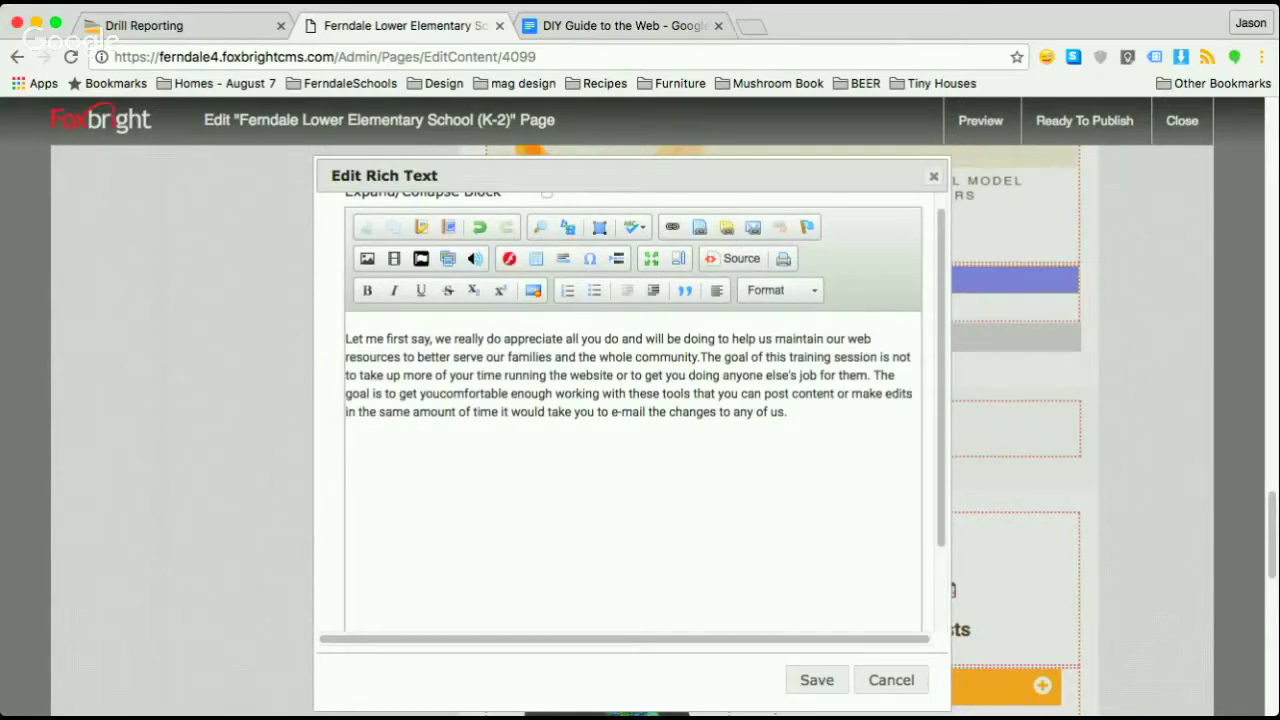
{"action": "left_click_drag", "start_coordinate": [790, 412], "coordinate": [346, 338]}
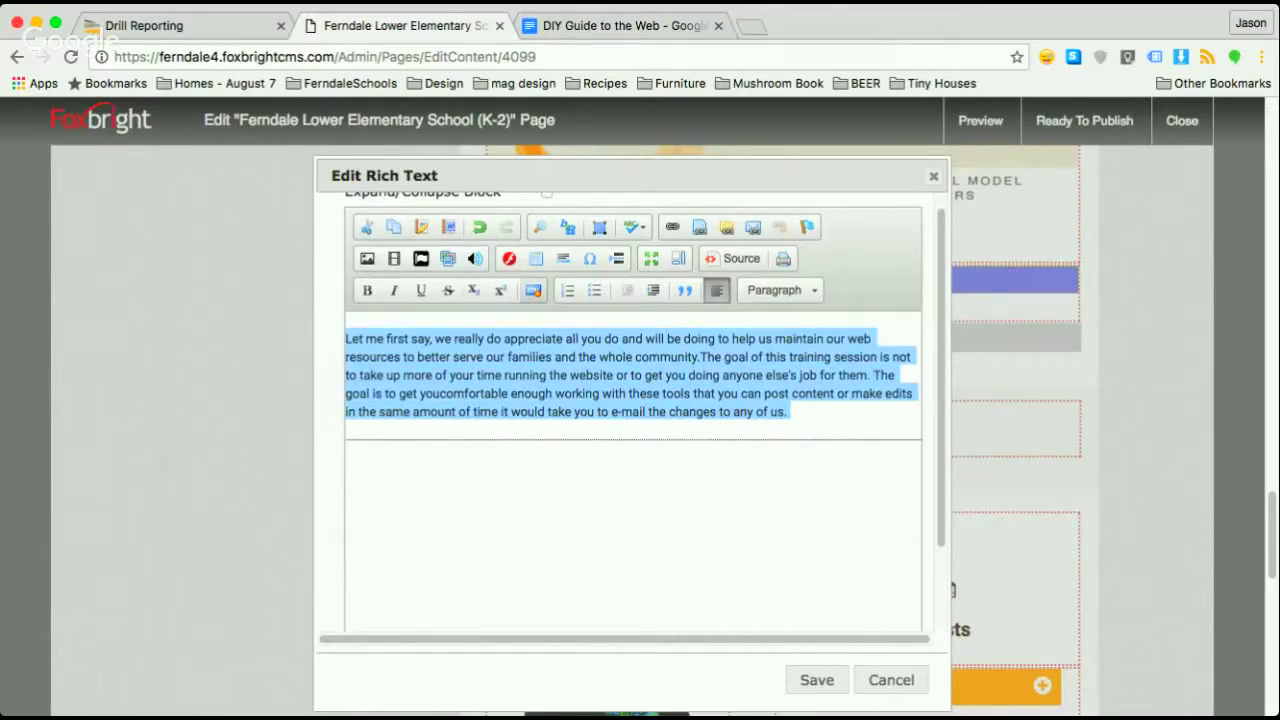
Step: Place the cursor inside "your" in the third line and examine the URL link's protocol options without adding a link
{"action": "left_click", "coordinate": [456, 374]}
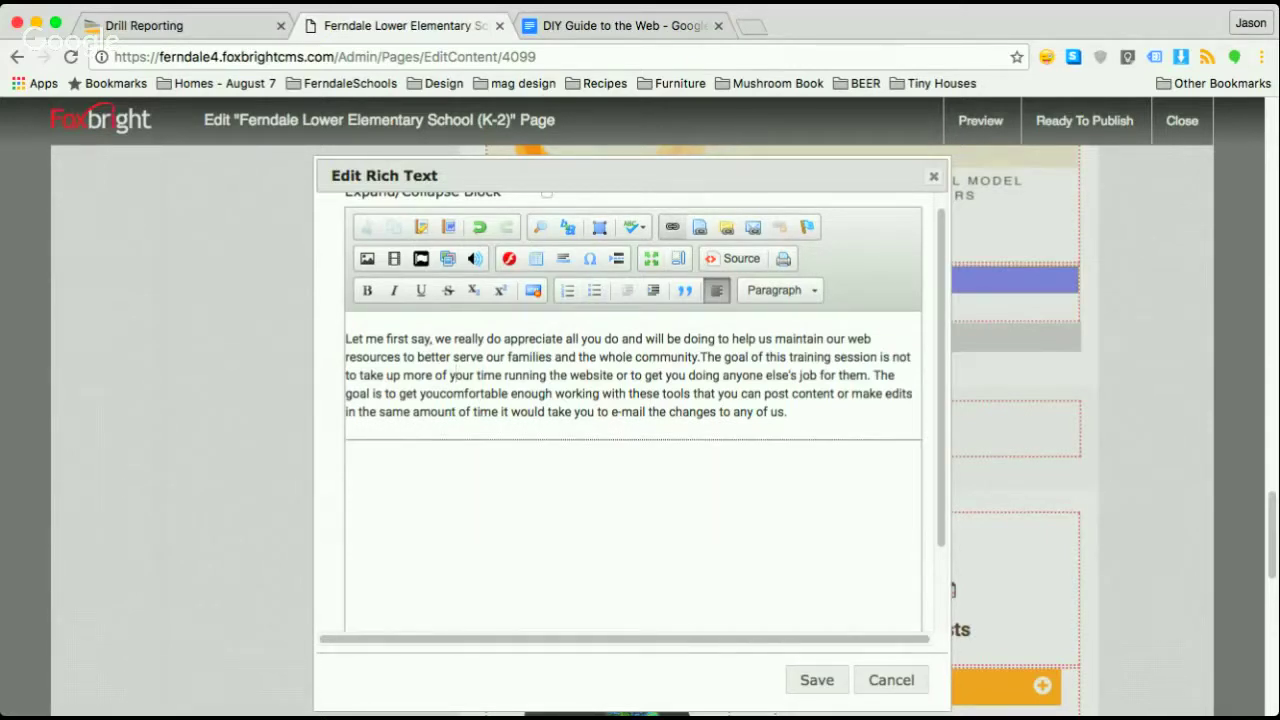
{"action": "left_click", "coordinate": [672, 227]}
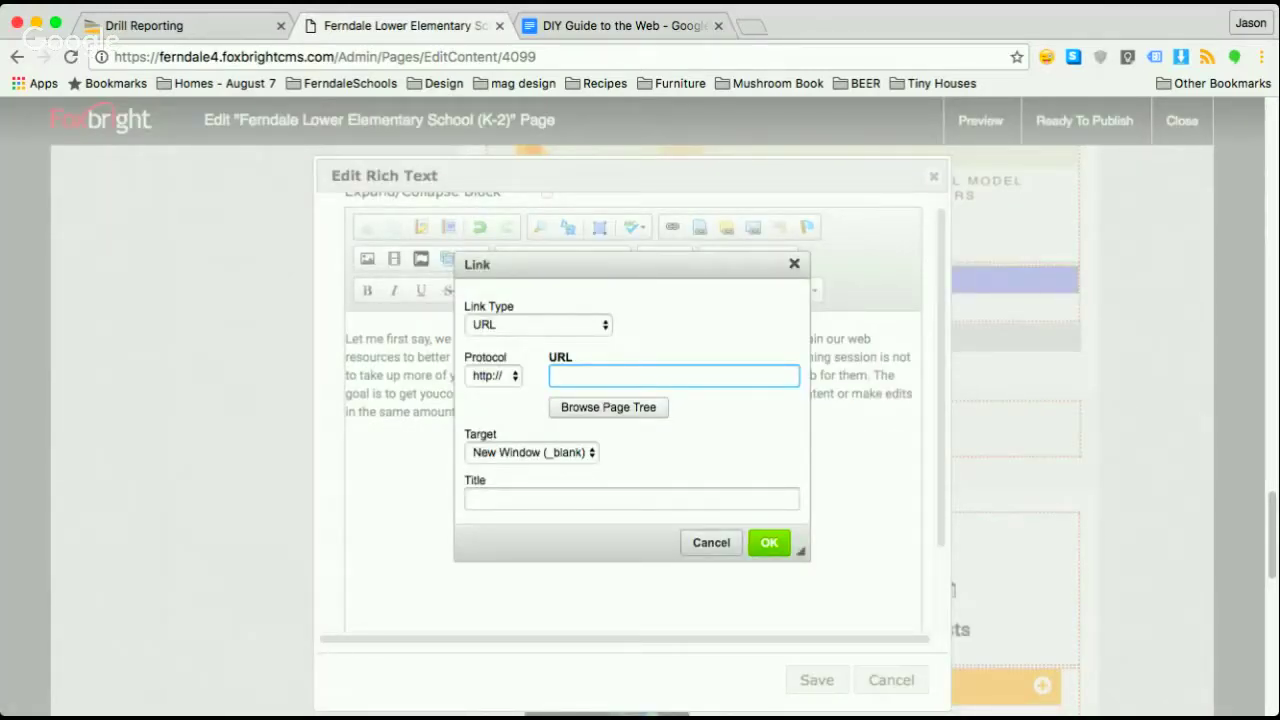
{"action": "left_click", "coordinate": [494, 376]}
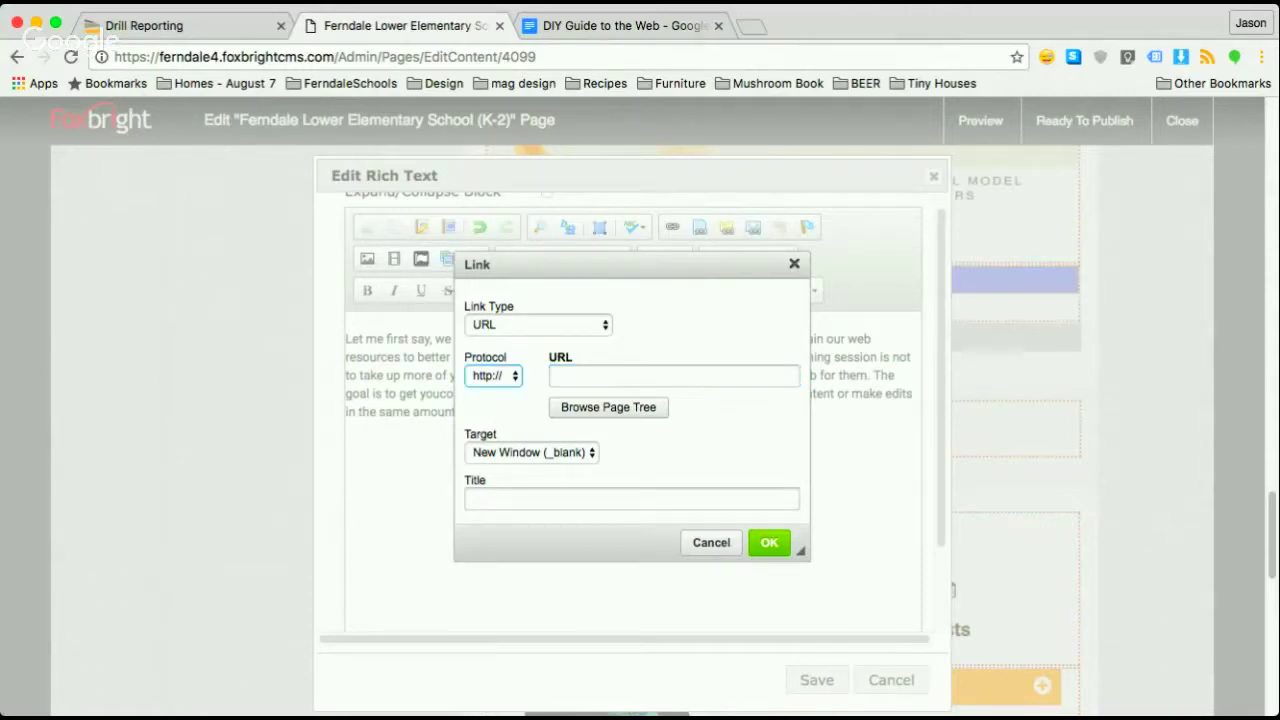
{"action": "left_click", "coordinate": [711, 542]}
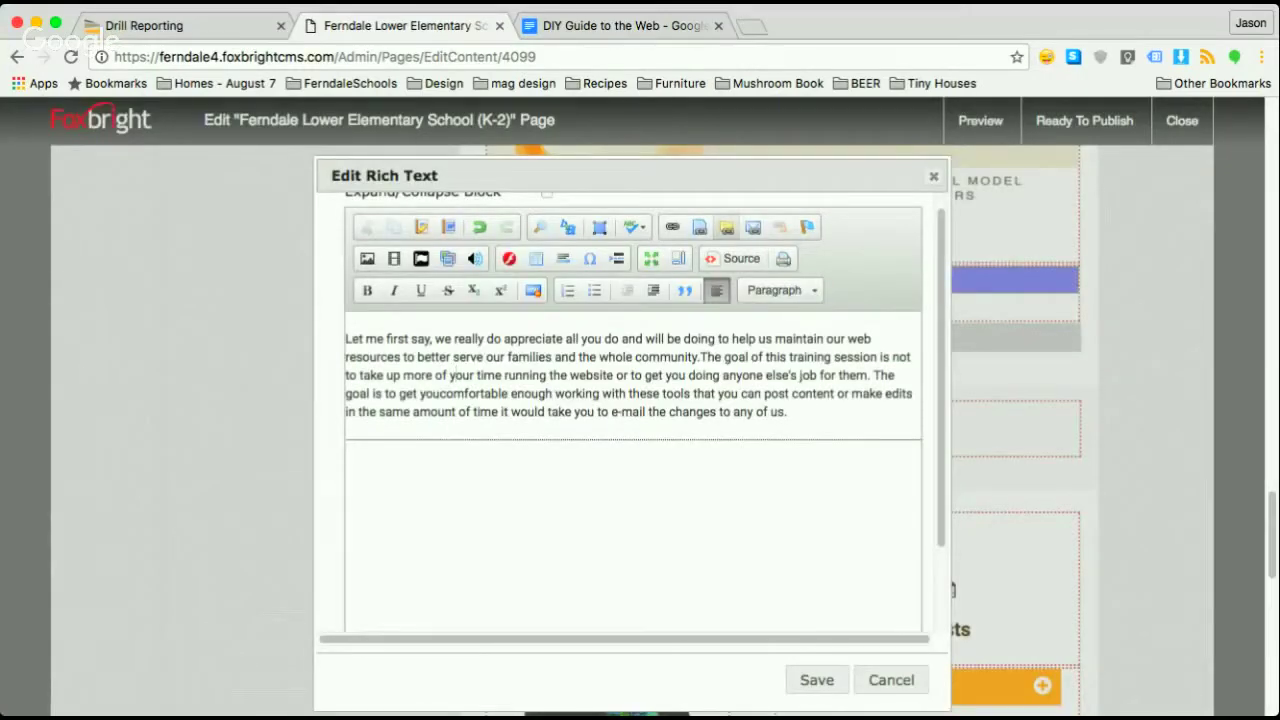
Step: Insert a page link to District > About at the cursor inside the word "your", using the same-window target
{"action": "left_click", "coordinate": [701, 228]}
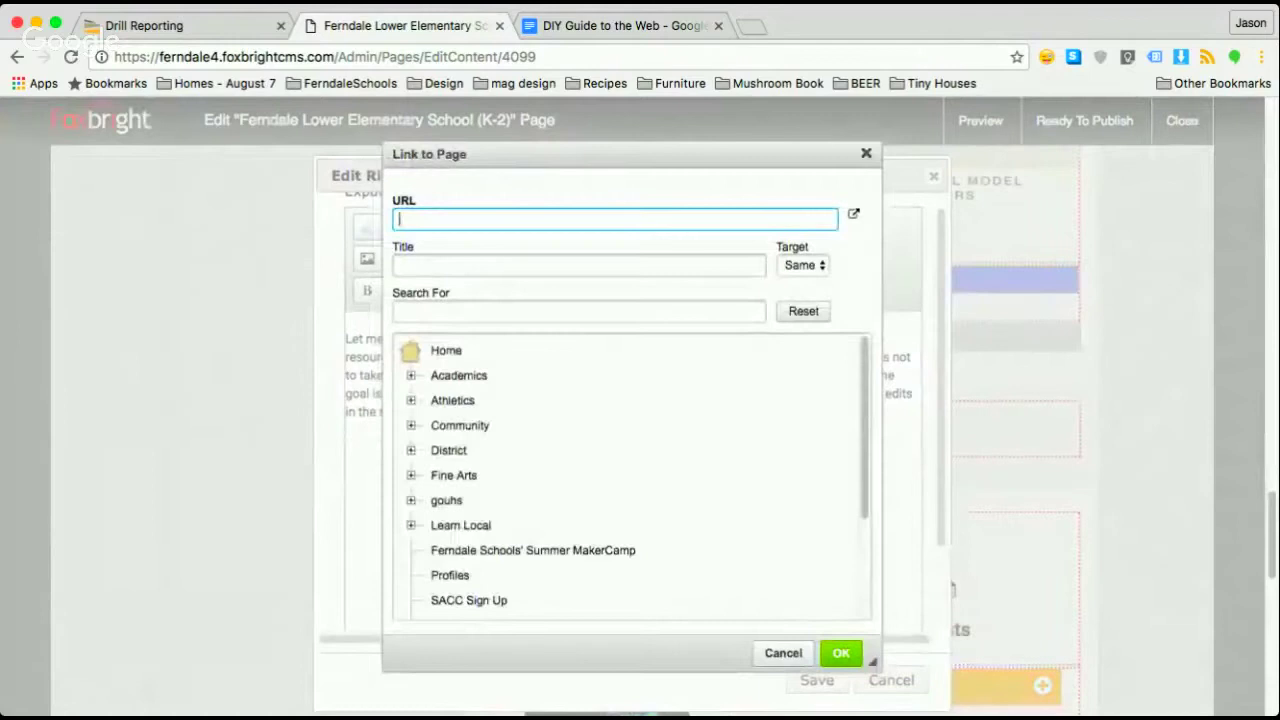
{"action": "left_click", "coordinate": [411, 451]}
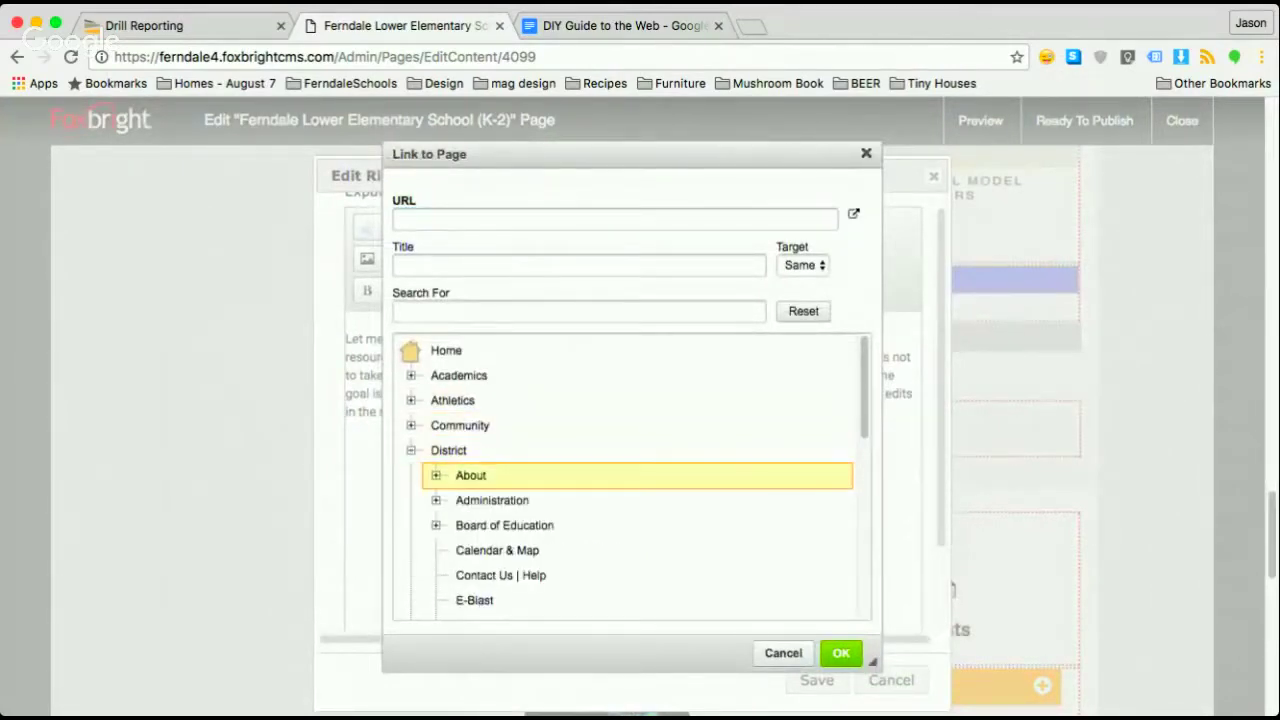
{"action": "left_click", "coordinate": [470, 475]}
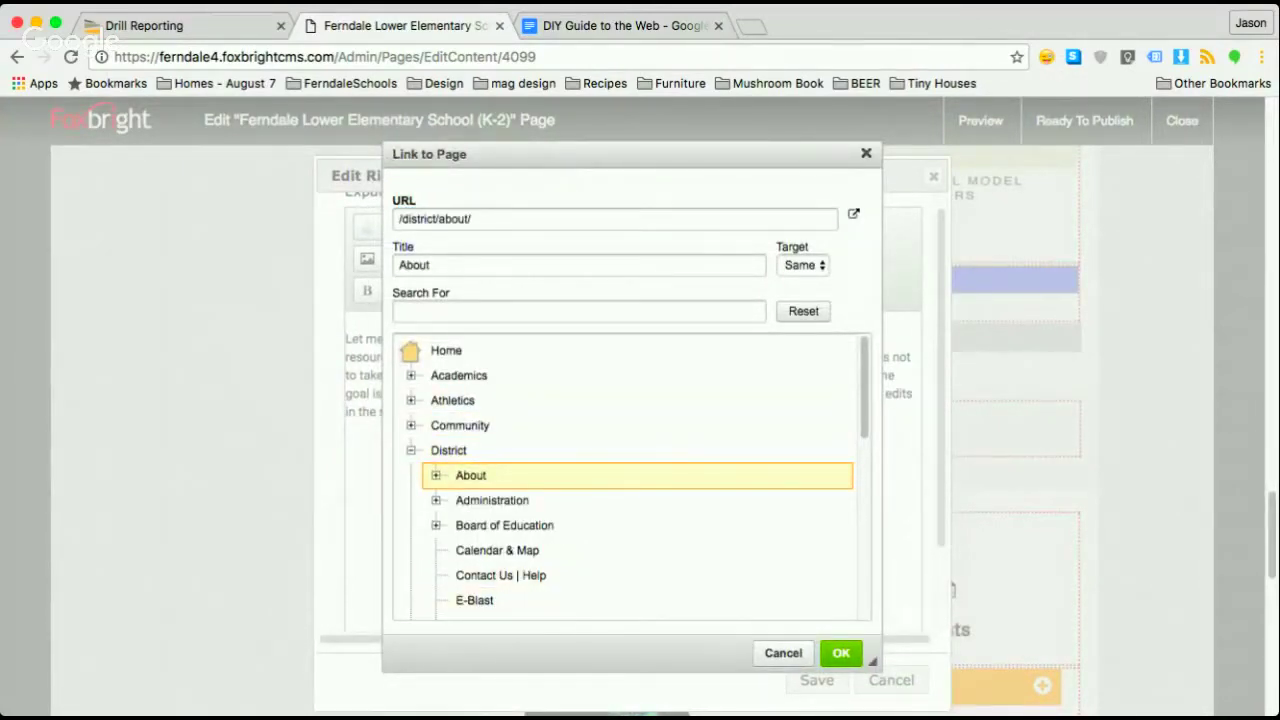
{"action": "left_click", "coordinate": [840, 653]}
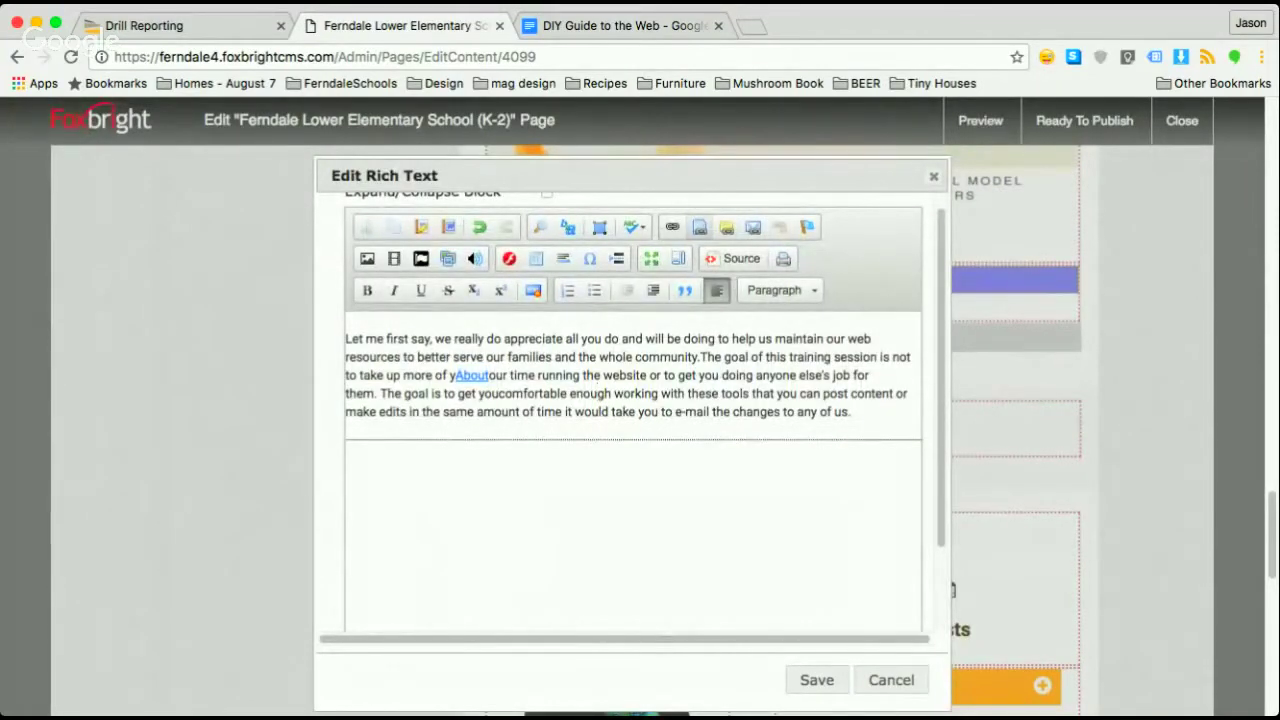
Step: Add a new file for a file link, using the Upper Elementary Docs category and choosing fecc-fire-160517.pdf
{"action": "left_click", "coordinate": [700, 227]}
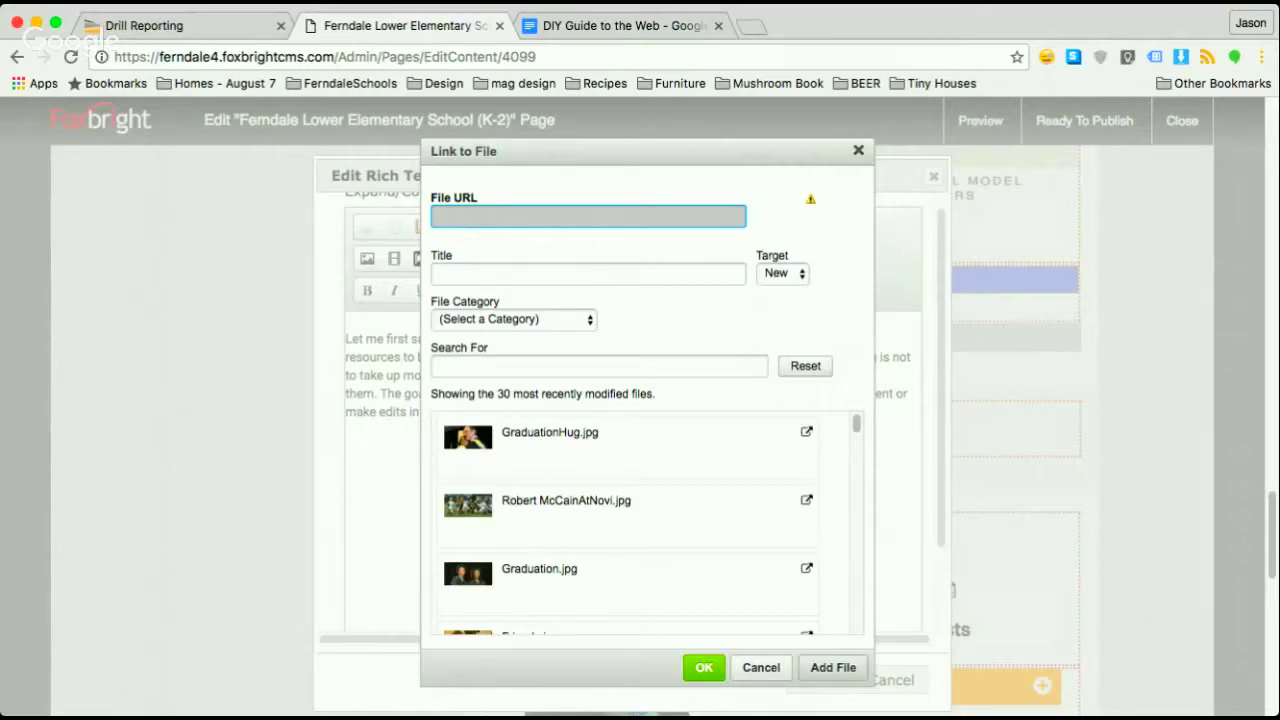
{"action": "left_click", "coordinate": [833, 667]}
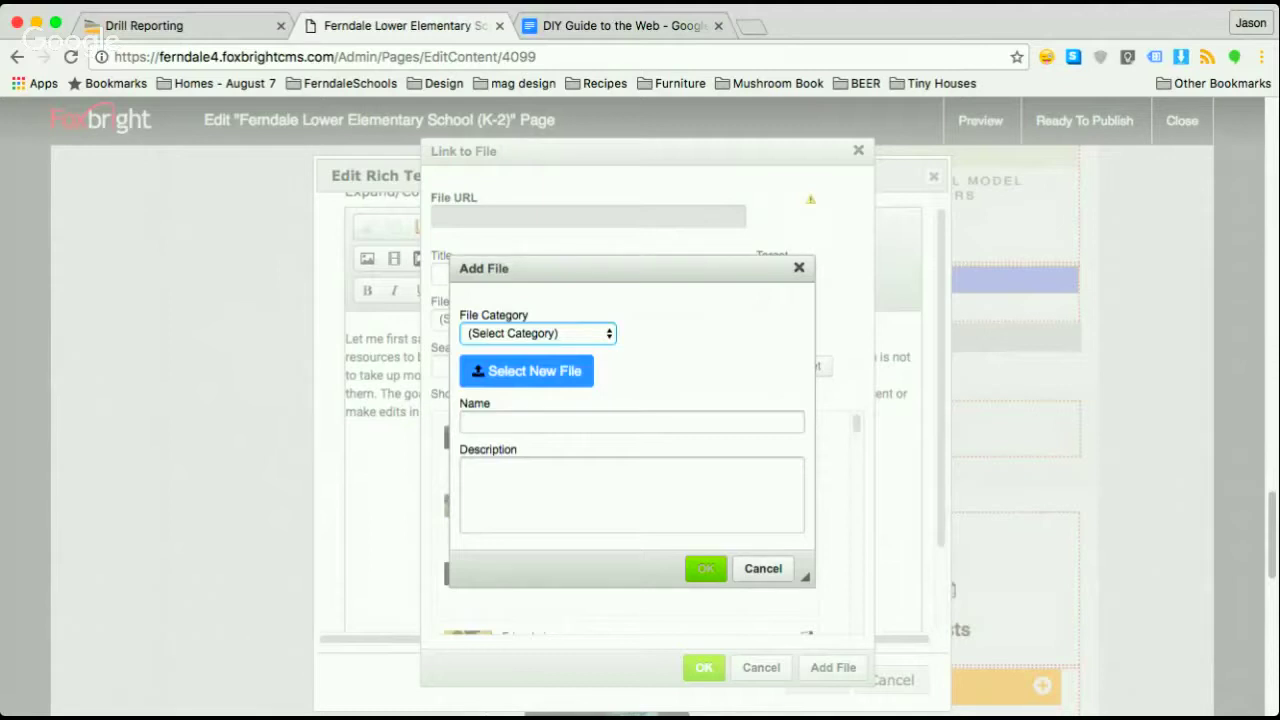
{"action": "left_click", "coordinate": [538, 333]}
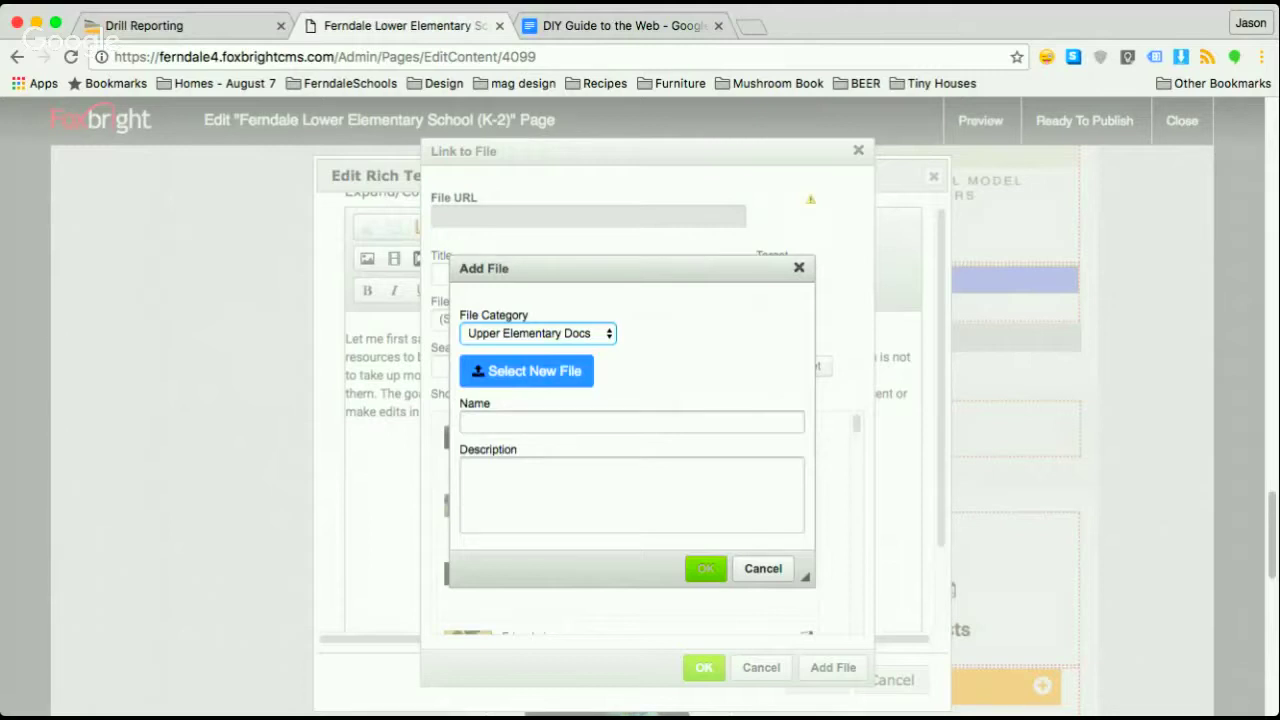
{"action": "left_click", "coordinate": [527, 371]}
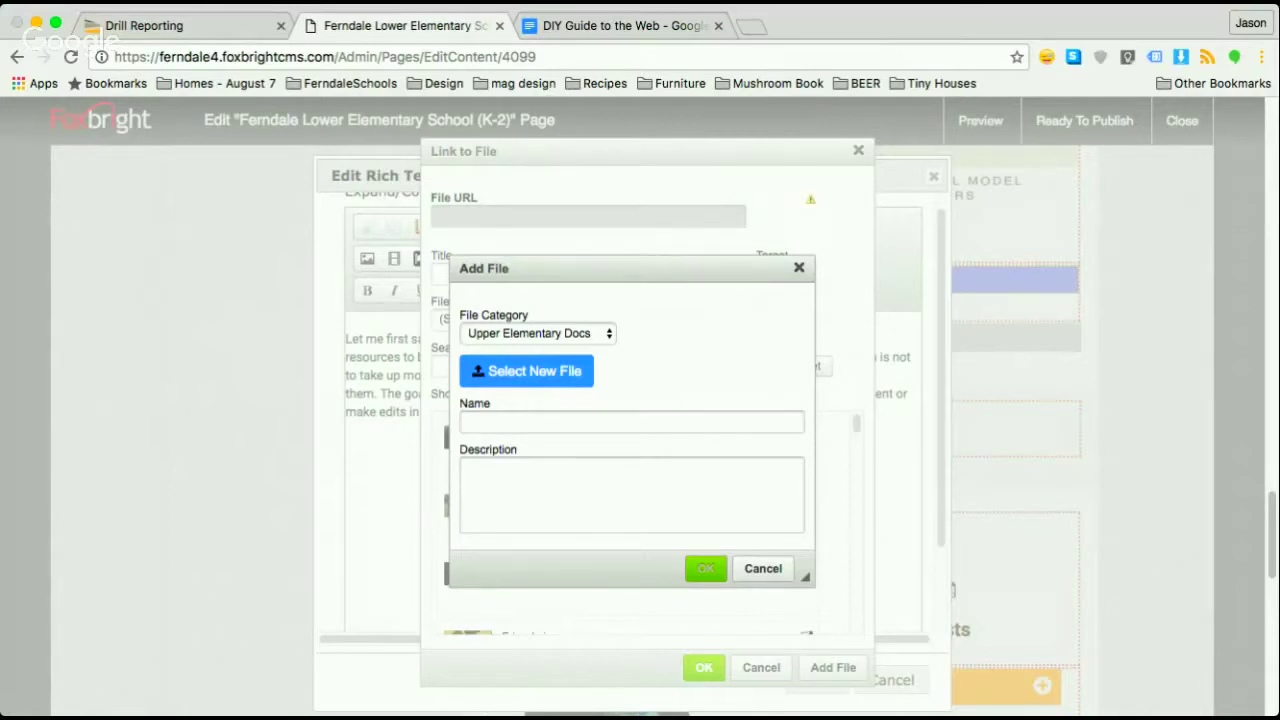
{"action": "key", "text": "Return"}
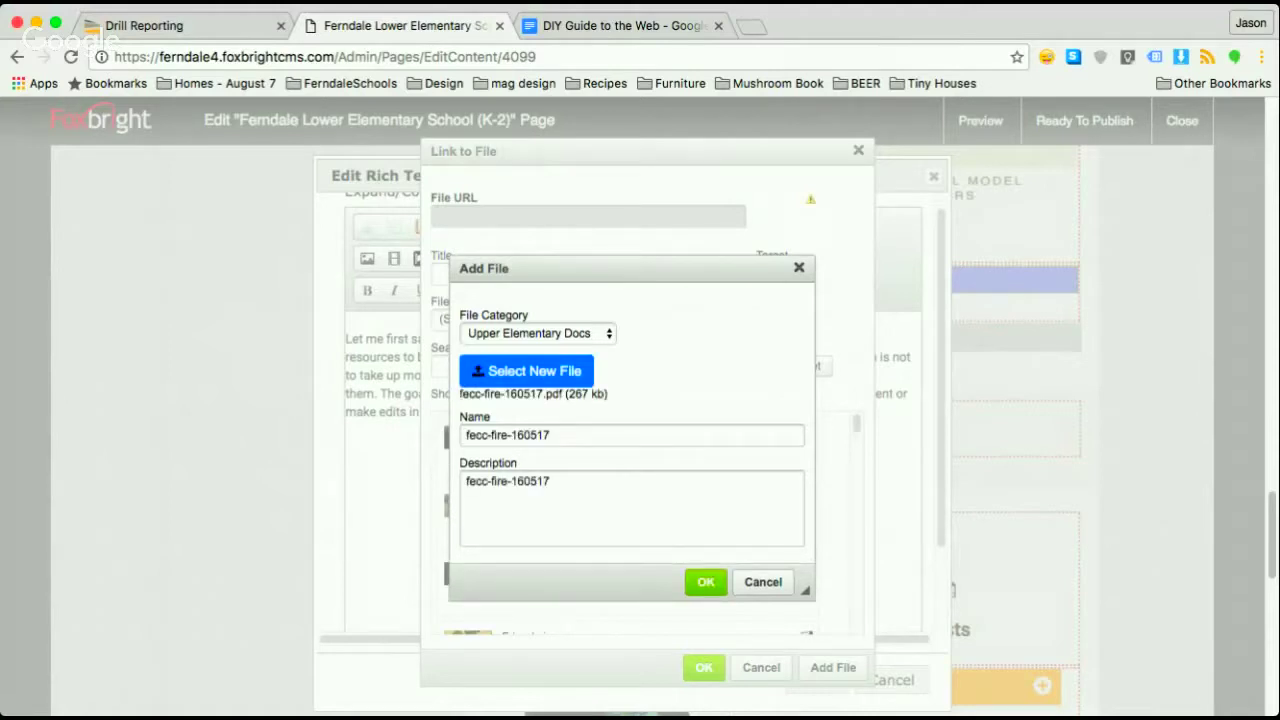
Step: Rename the new file as 160517-firedrill-fecc
{"action": "left_click", "coordinate": [554, 435]}
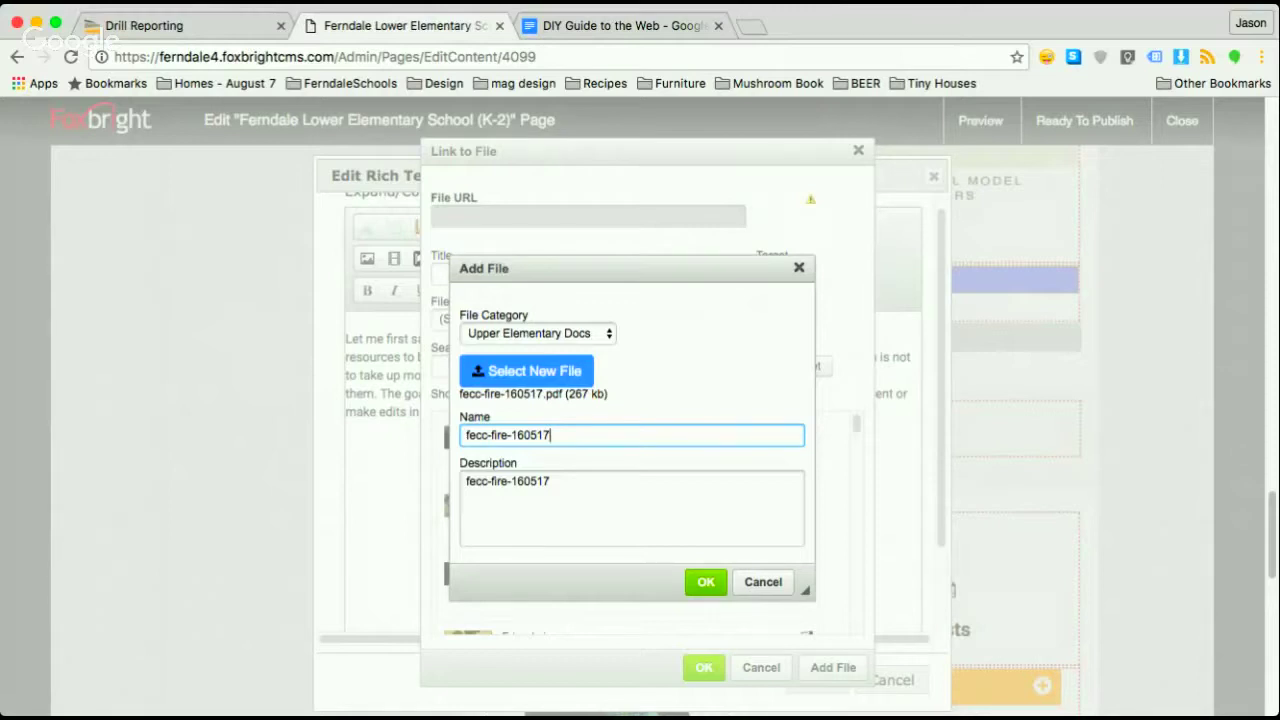
{"action": "left_click_drag", "start_coordinate": [512, 435], "coordinate": [465, 435]}
{"action": "key", "text": "BackSpace"}
{"action": "type", "text": "-"}
{"action": "type", "text": "firedrill-fecc"}
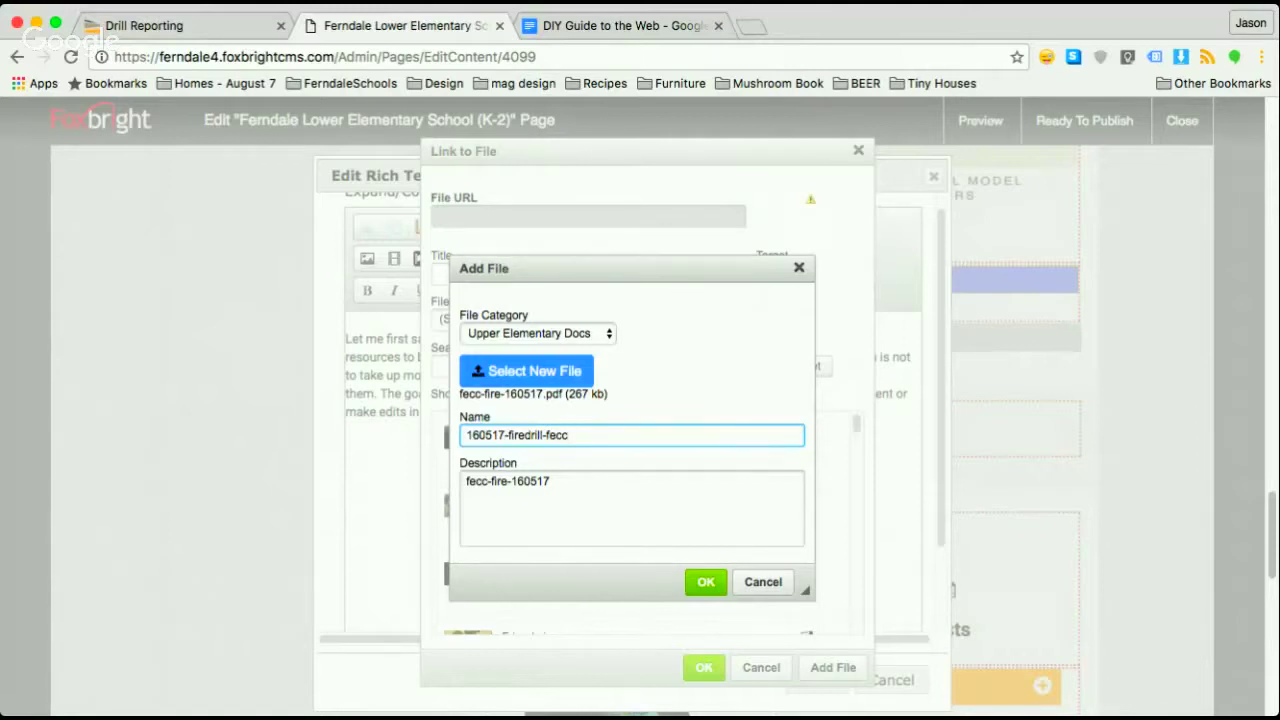
Step: Set the file's description to "fecc fire drill" and insert the uploaded PDF as a link inside the word "enough"
{"action": "left_click", "coordinate": [492, 482]}
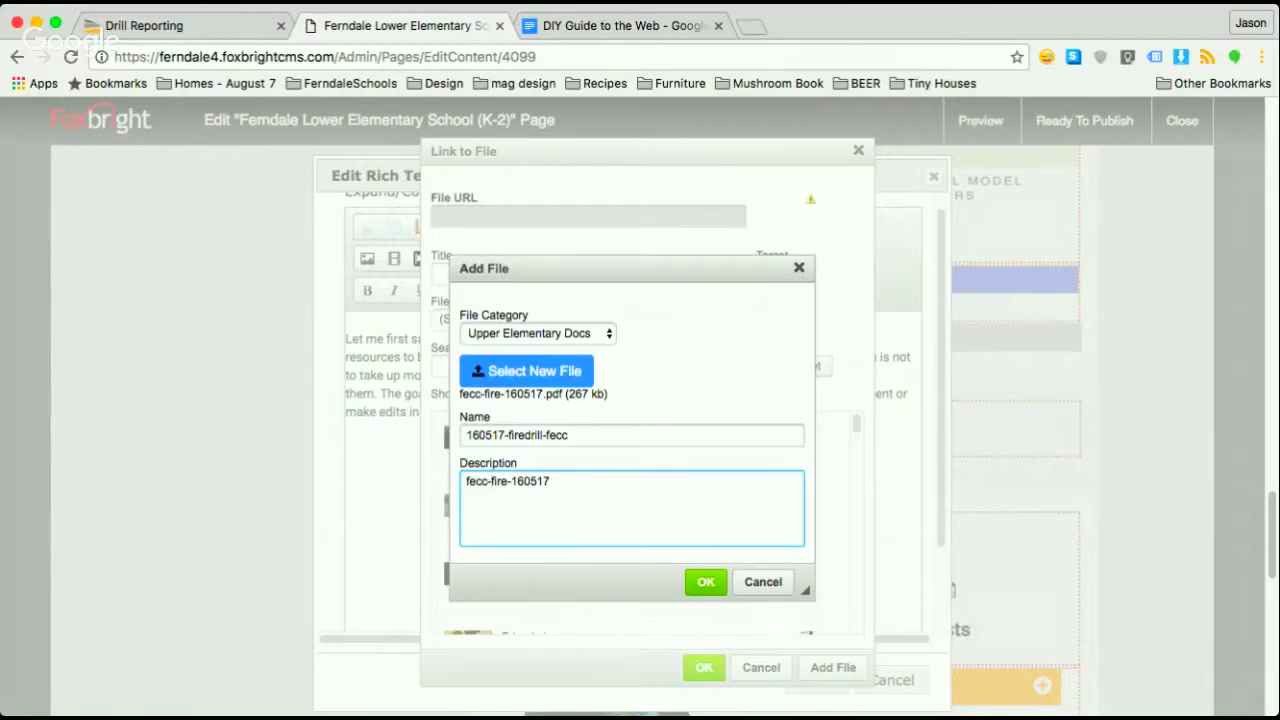
{"action": "key", "text": "BackSpace"}
{"action": "key", "text": "Right"}
{"action": "key", "text": "Right"}
{"action": "key", "text": "Right"}
{"action": "key", "text": "Right"}
{"action": "key", "text": "Right"}
{"action": "key", "text": "BackSpace"}
{"action": "key", "text": "Delete"}
{"action": "key", "text": "Delete"}
{"action": "key", "text": "Delete"}
{"action": "key", "text": "Delete"}
{"action": "key", "text": "Delete"}
{"action": "key", "text": "Delete"}
{"action": "type", "text": "drill"}
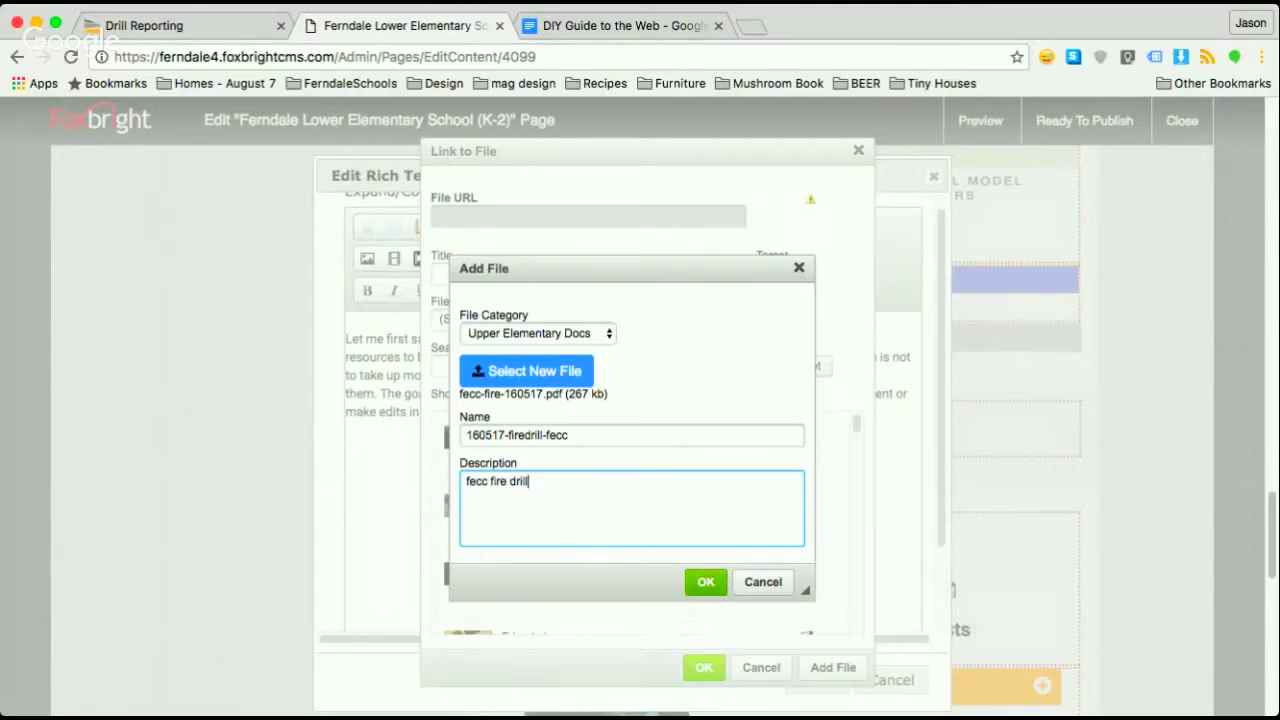
{"action": "left_click", "coordinate": [706, 582]}
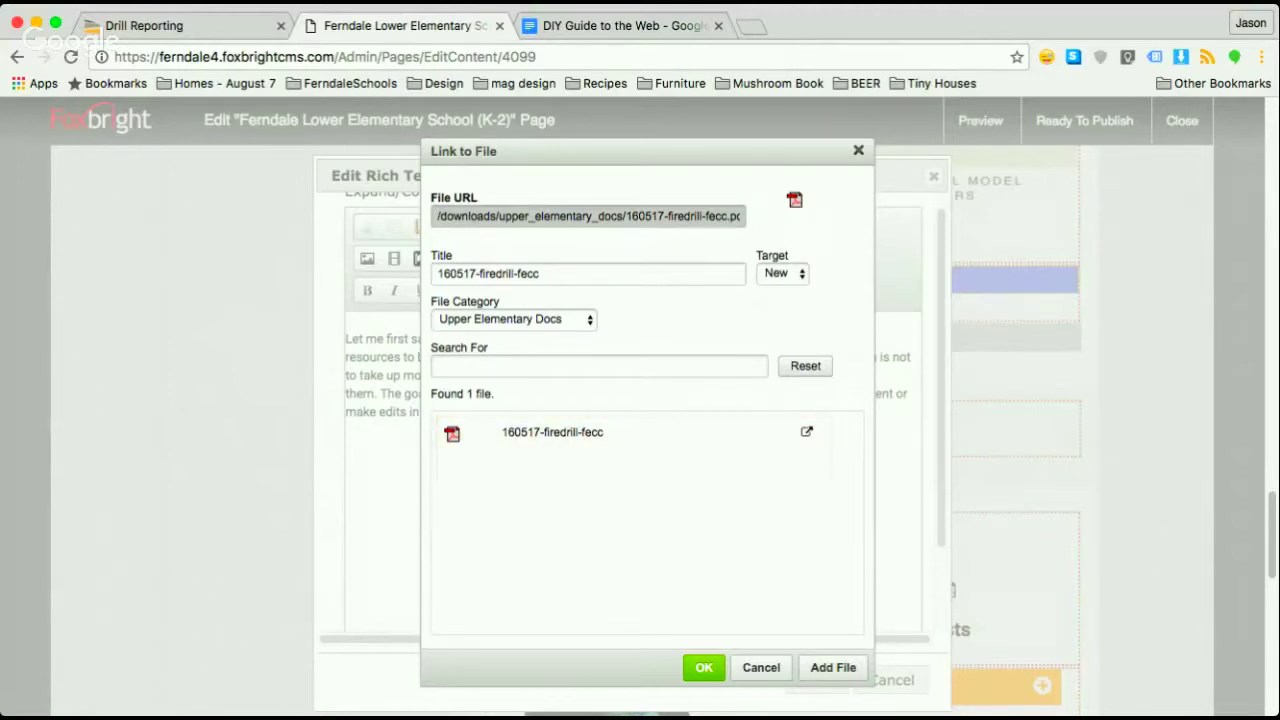
{"action": "left_click", "coordinate": [734, 411]}
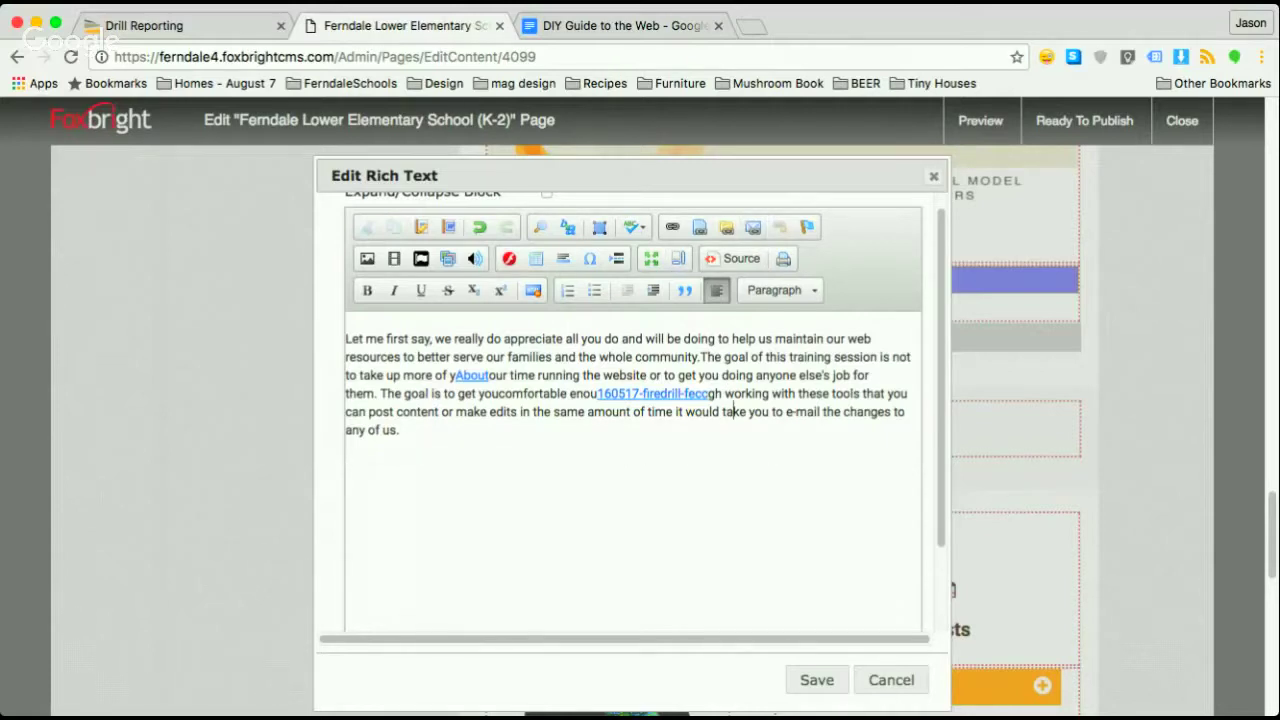
Step: Select "goal of" in the paragraph and examine the e-mail link fields without creating a link
{"action": "left_click_drag", "start_coordinate": [721, 357], "coordinate": [769, 358]}
{"action": "left_click", "coordinate": [753, 228]}
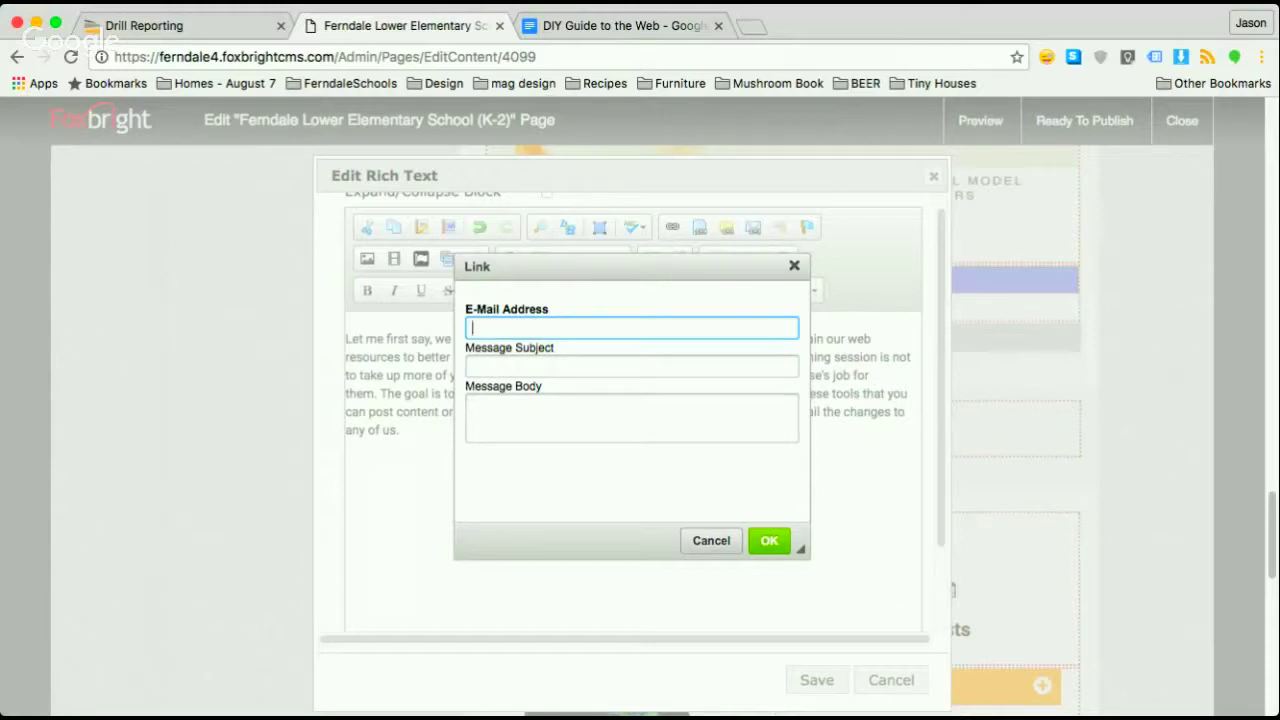
{"action": "left_click", "coordinate": [711, 540]}
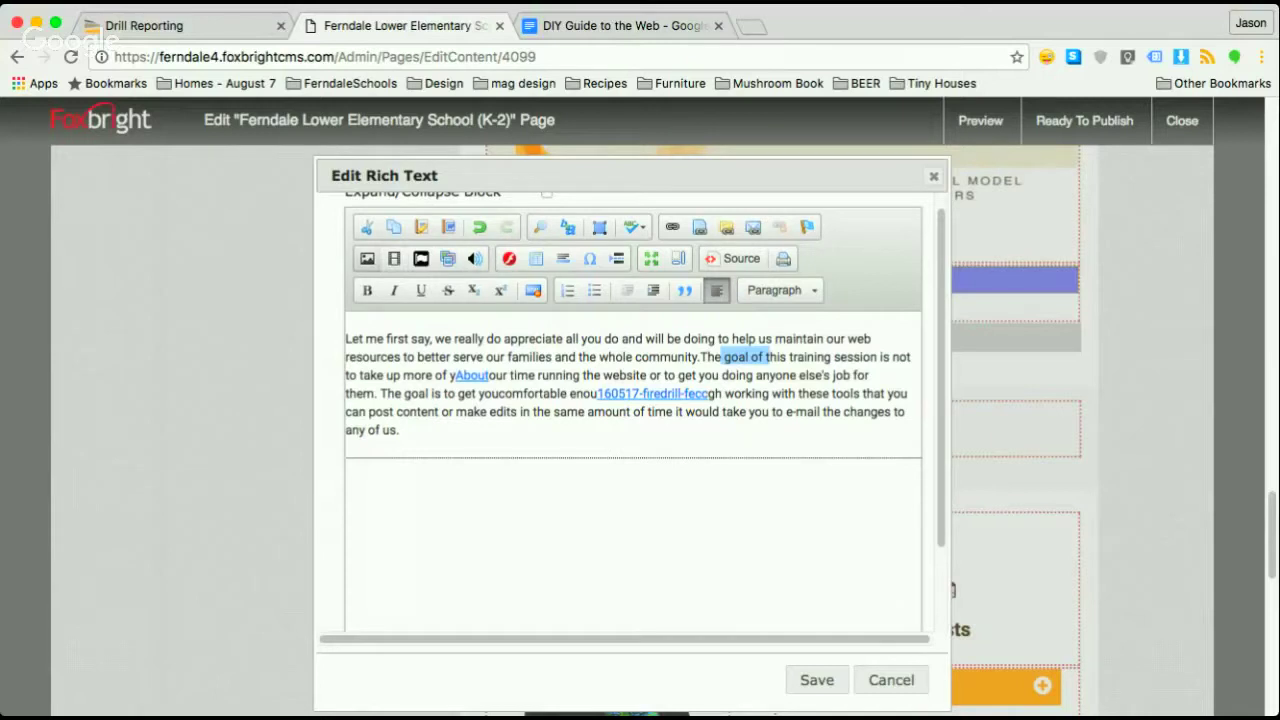
{"action": "left_click", "coordinate": [370, 356]}
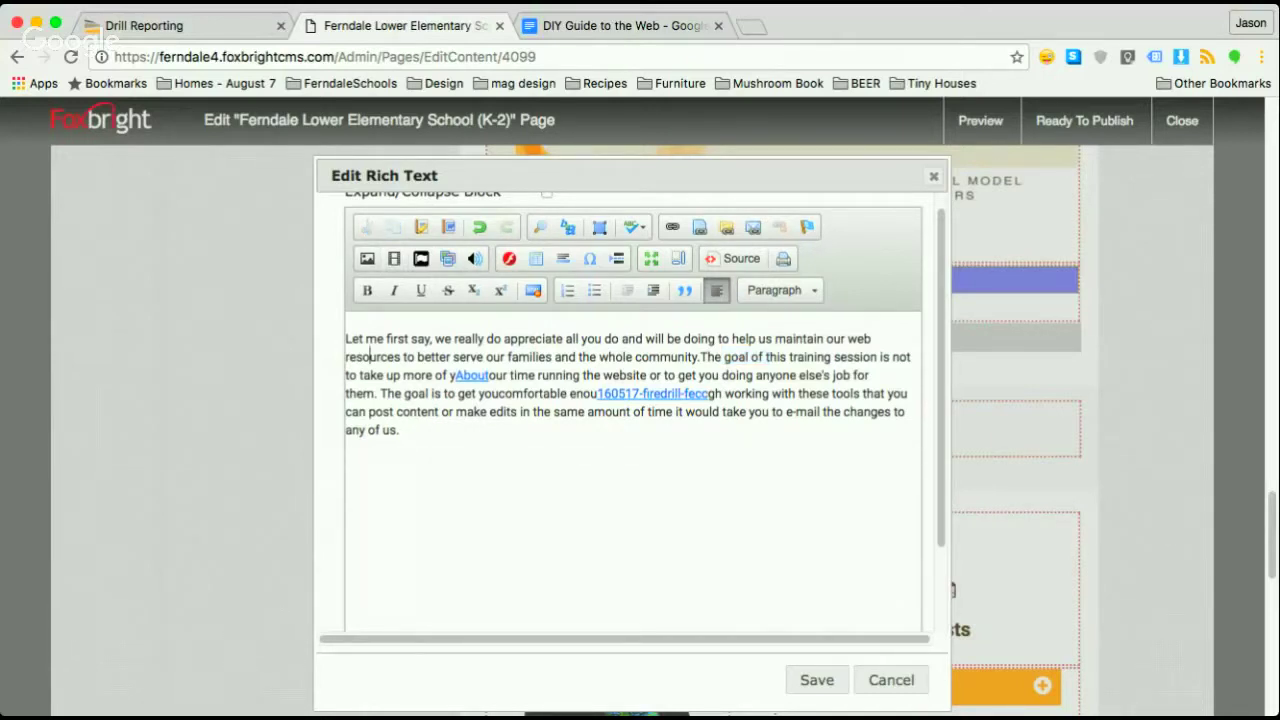
Step: Start an image on a new line below the paragraph, uploading dsc_0942-tall.jpg to the Upper Elementary Docs category as its source
{"action": "left_click", "coordinate": [400, 430]}
{"action": "key", "text": "Return"}
{"action": "key", "text": "Return"}
{"action": "left_click", "coordinate": [367, 258]}
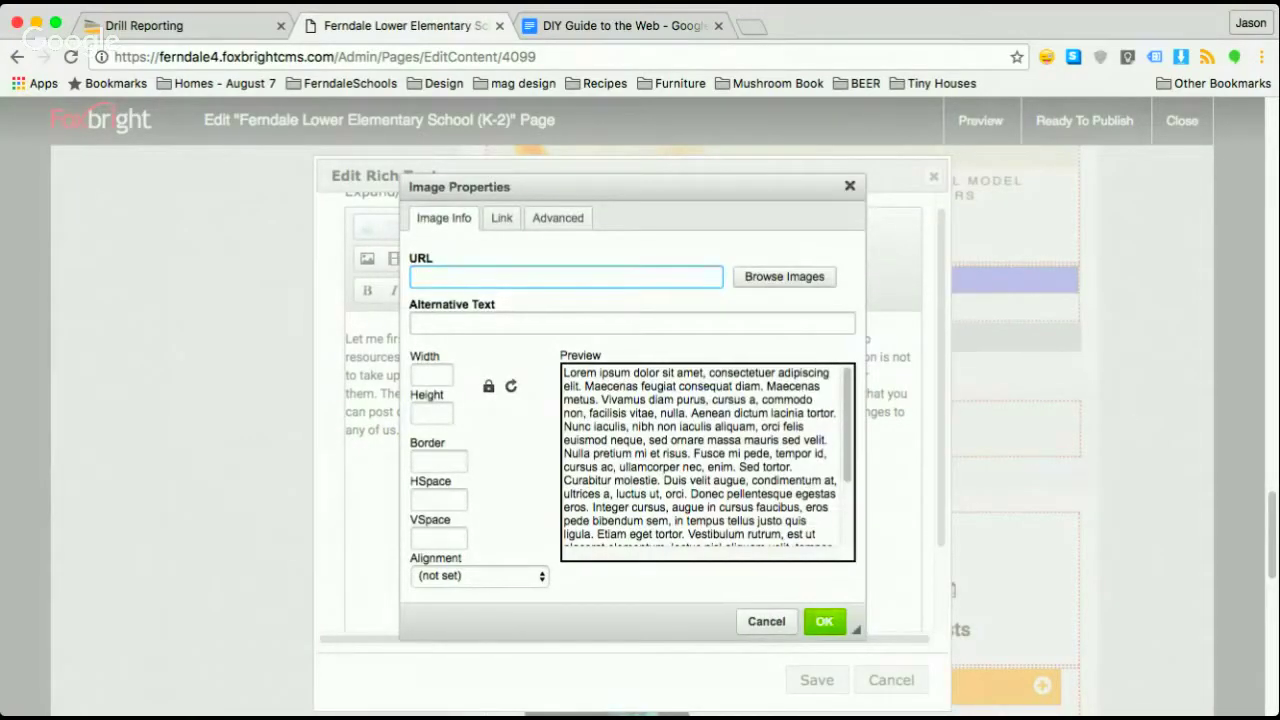
{"action": "left_click", "coordinate": [784, 276]}
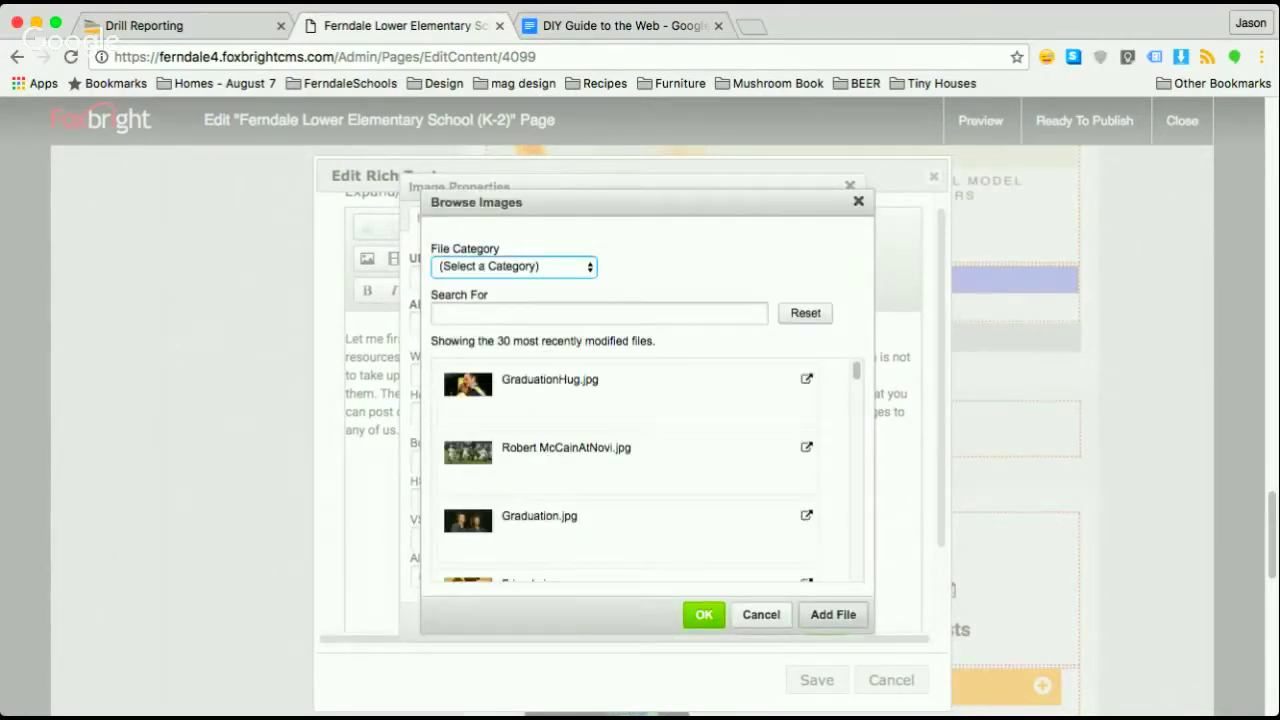
{"action": "left_click", "coordinate": [833, 614]}
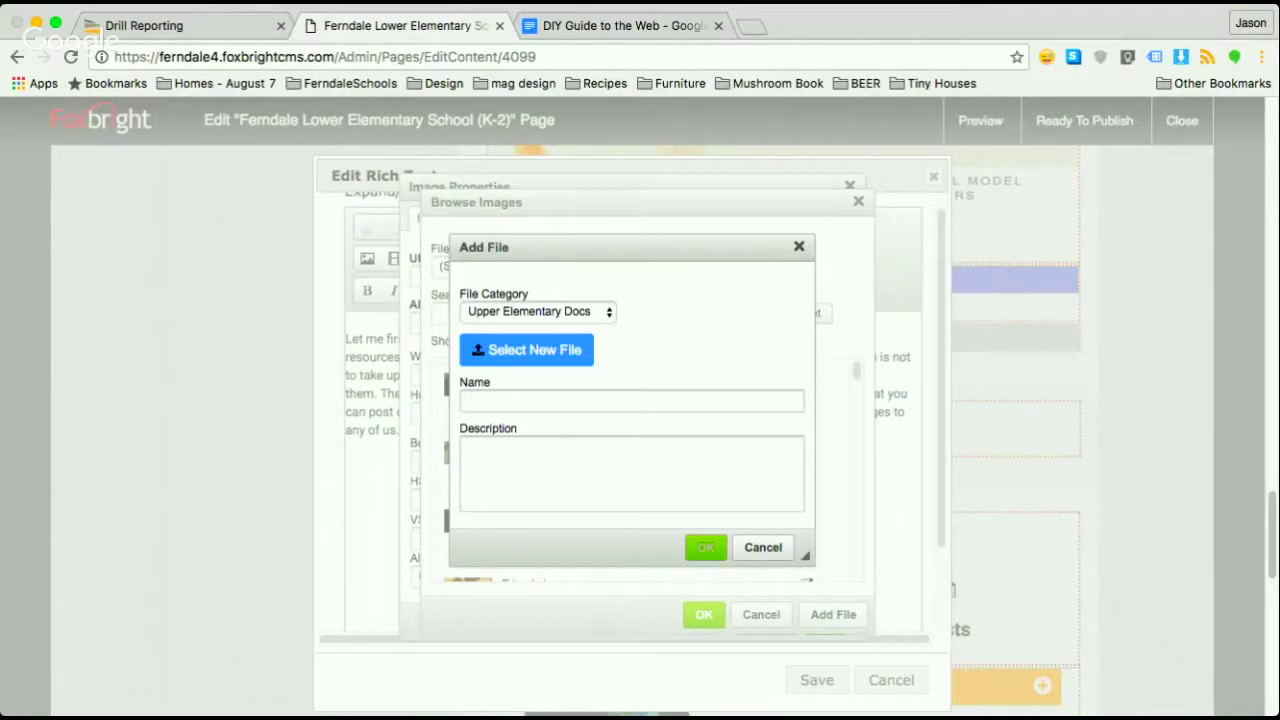
{"action": "left_click", "coordinate": [706, 561]}
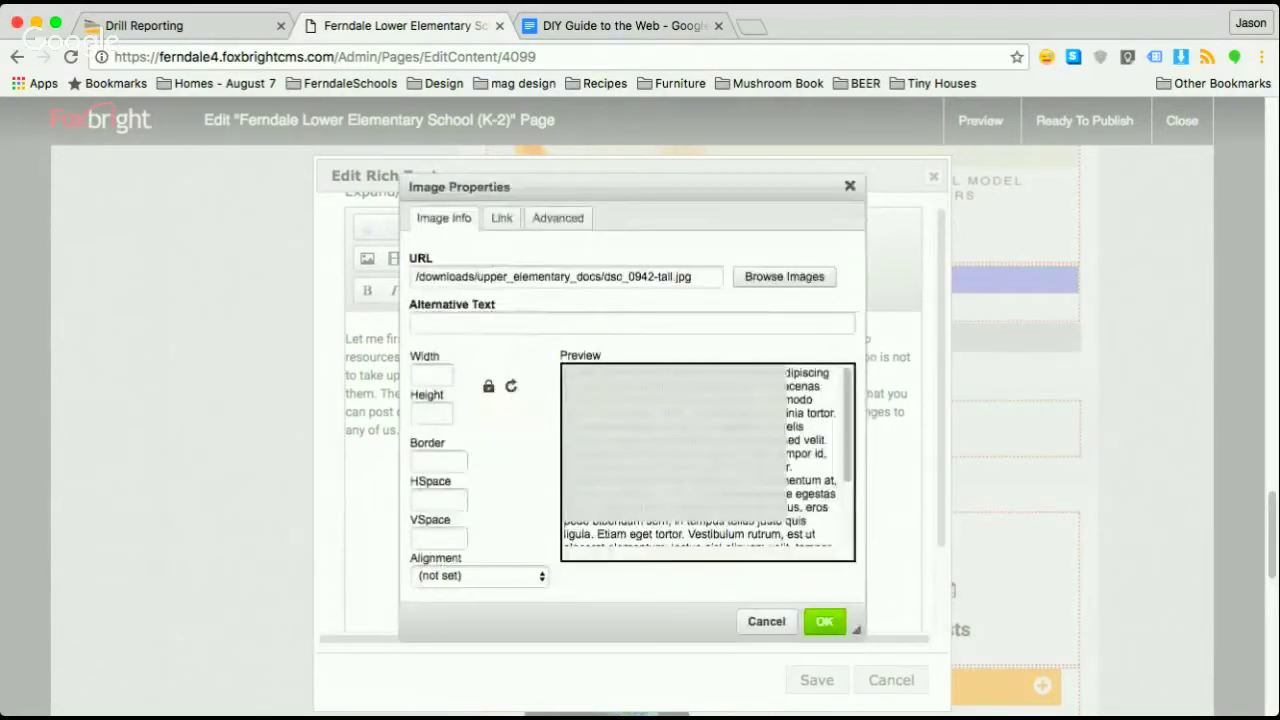
Step: Set the image's width to 100% with the height left blank, and insert it below the paragraph
{"action": "scroll", "coordinate": [702, 456], "scroll_direction": "down", "scroll_amount": 2}
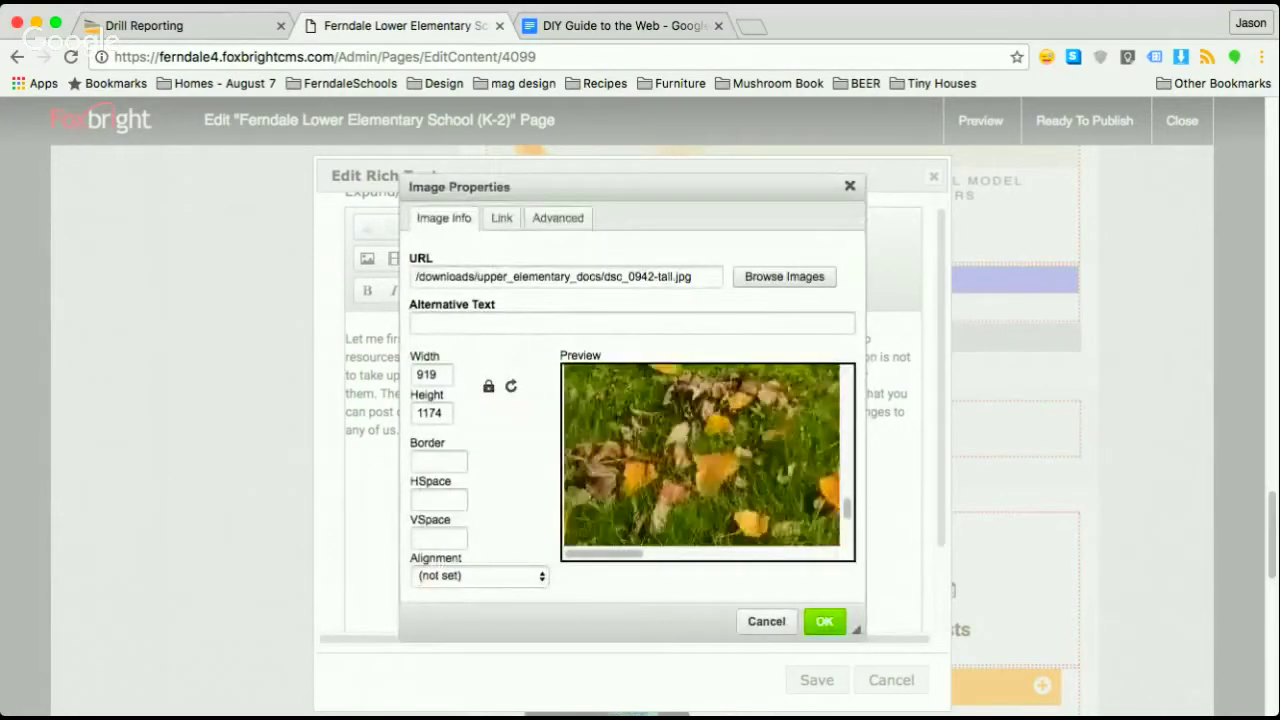
{"action": "scroll", "coordinate": [702, 456], "scroll_direction": "up", "scroll_amount": 1}
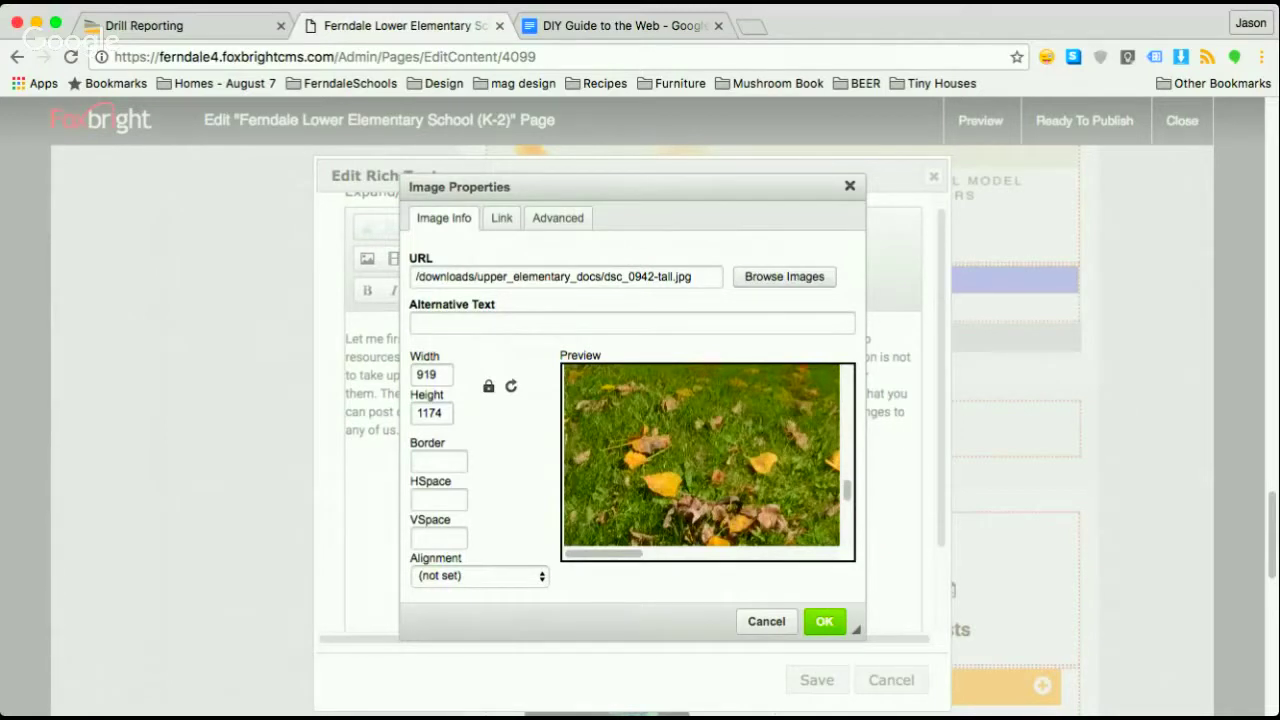
{"action": "left_click", "coordinate": [441, 413]}
{"action": "double_click", "coordinate": [433, 413]}
{"action": "key", "text": "BackSpace"}
{"action": "left_click", "coordinate": [432, 375]}
{"action": "type", "text": "1"}
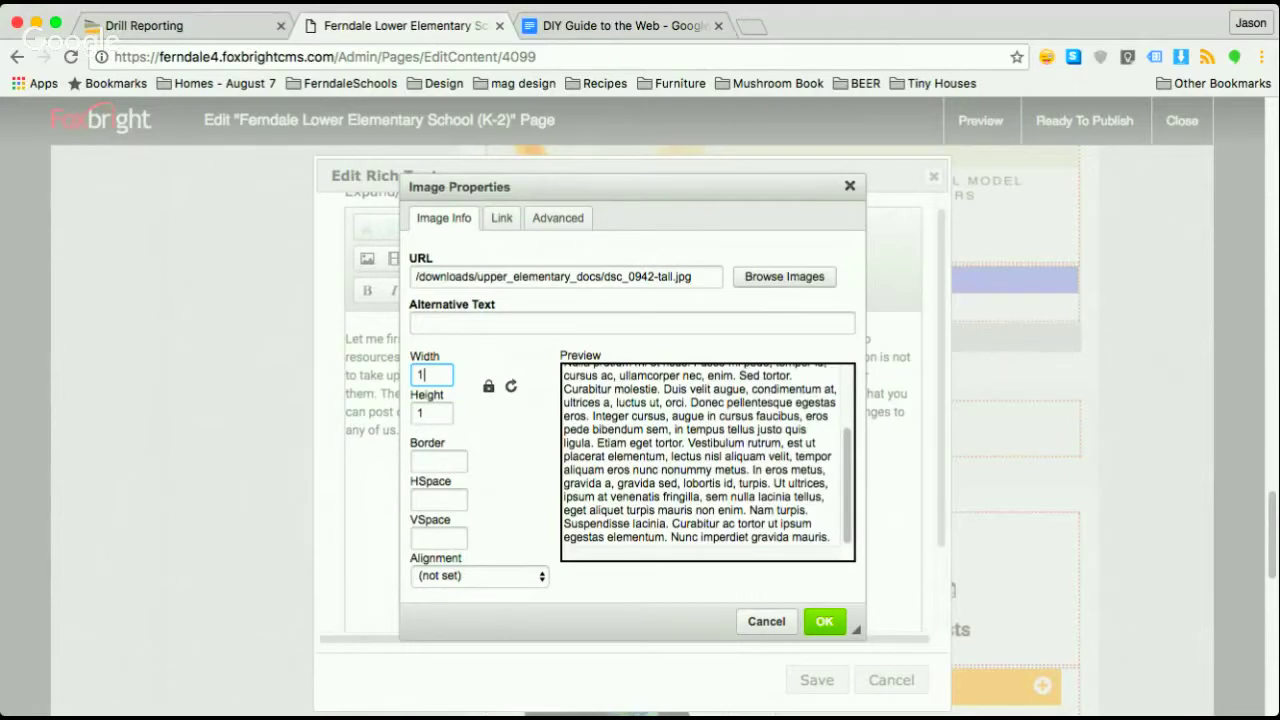
{"action": "type", "text": "00%"}
{"action": "key", "text": "Tab"}
{"action": "key", "text": "BackSpace"}
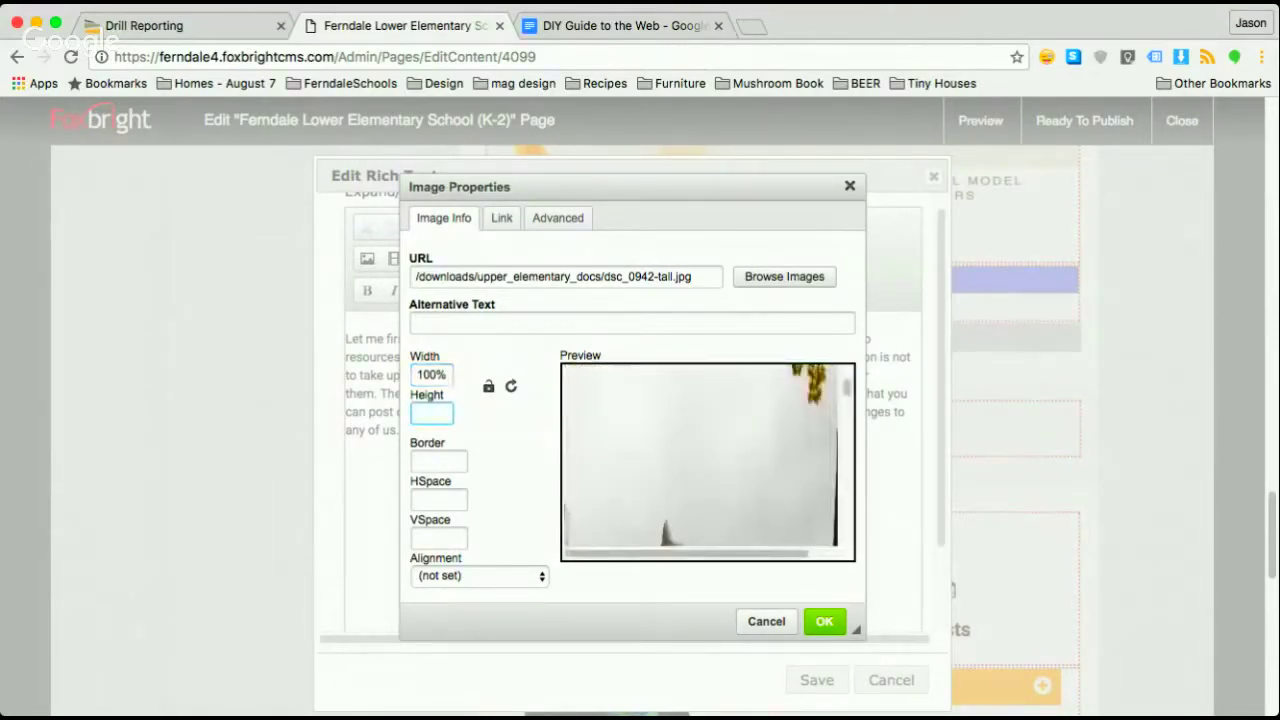
{"action": "left_click", "coordinate": [824, 621]}
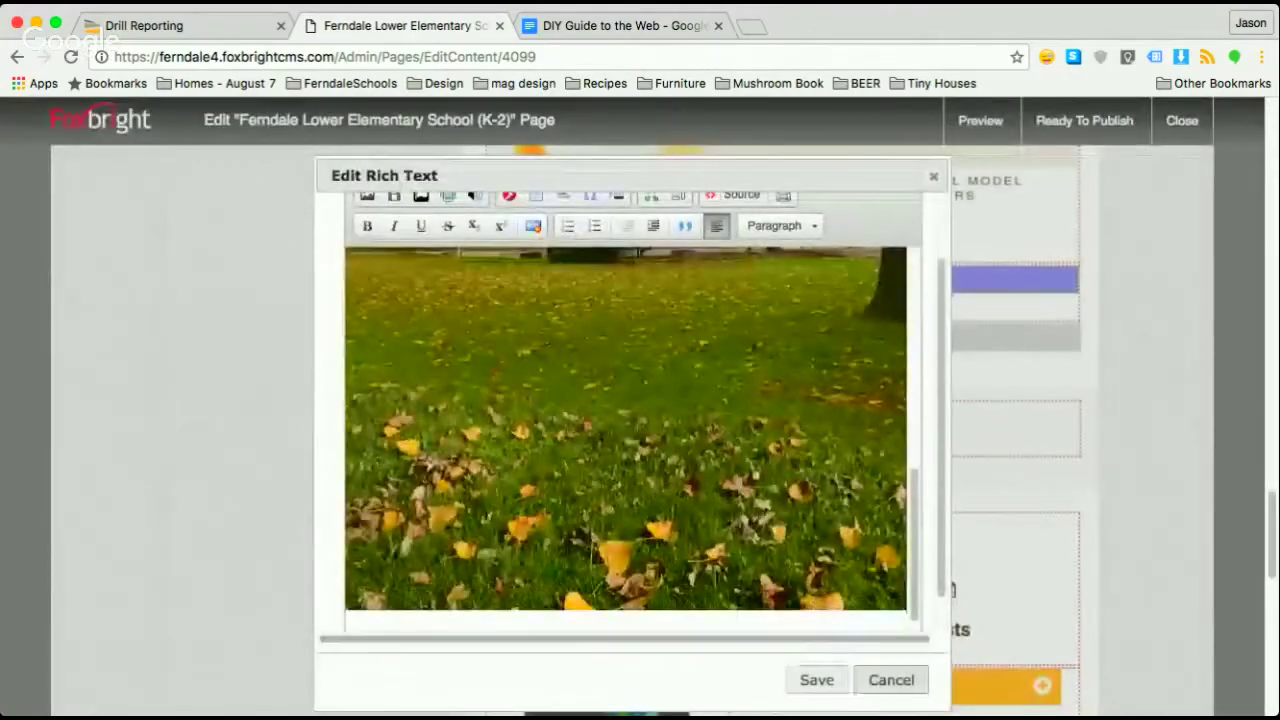
{"action": "scroll", "coordinate": [632, 420], "scroll_direction": "down", "scroll_amount": 1}
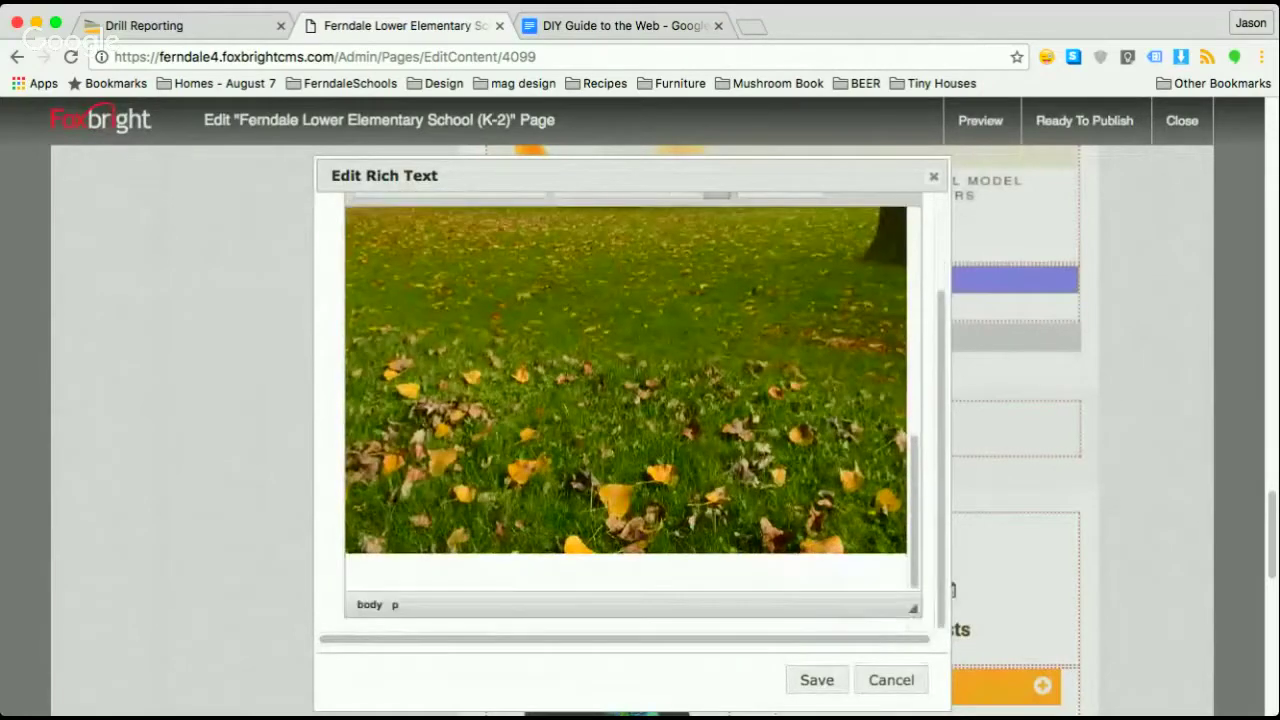
Step: Set the inserted school image's width to 25% and its alignment to Right
{"action": "scroll", "coordinate": [632, 420], "scroll_direction": "up", "scroll_amount": 4}
{"action": "scroll", "coordinate": [632, 420], "scroll_direction": "up", "scroll_amount": 5}
{"action": "scroll", "coordinate": [632, 420], "scroll_direction": "down", "scroll_amount": 3}
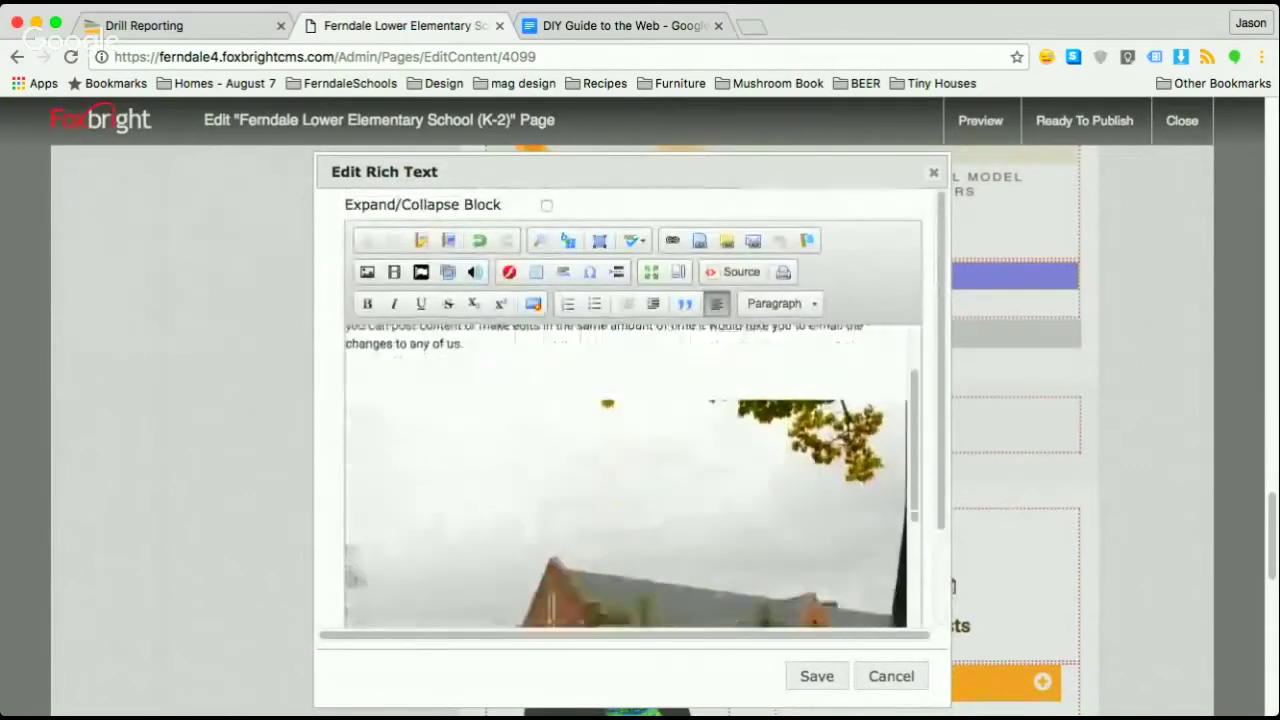
{"action": "scroll", "coordinate": [632, 420], "scroll_direction": "down", "scroll_amount": 5}
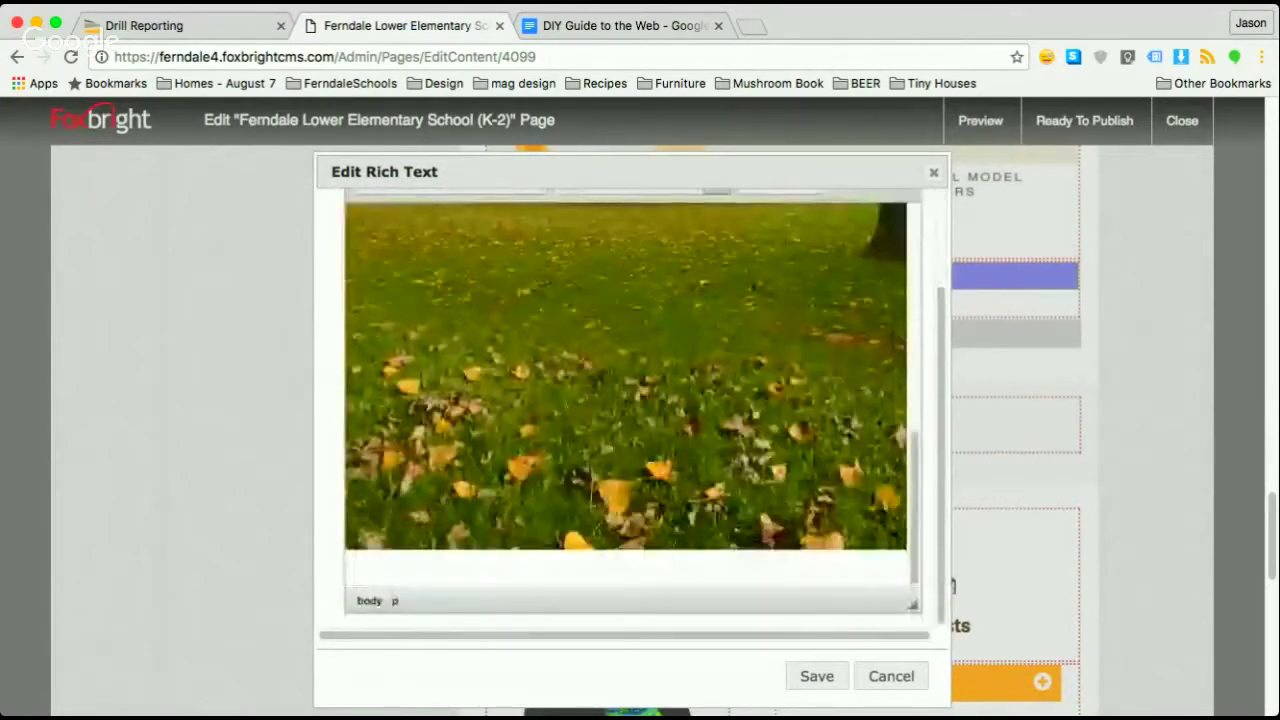
{"action": "scroll", "coordinate": [632, 420], "scroll_direction": "up", "scroll_amount": 2}
{"action": "right_click", "coordinate": [575, 414]}
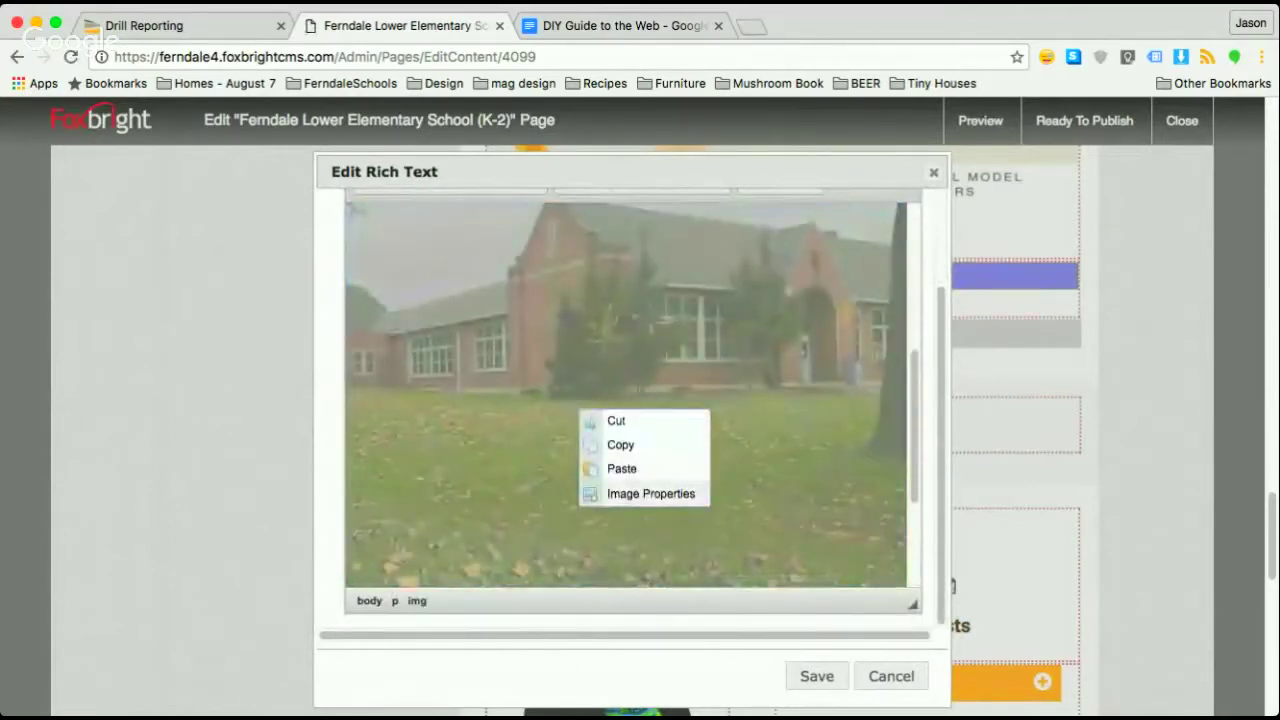
{"action": "left_click", "coordinate": [640, 492]}
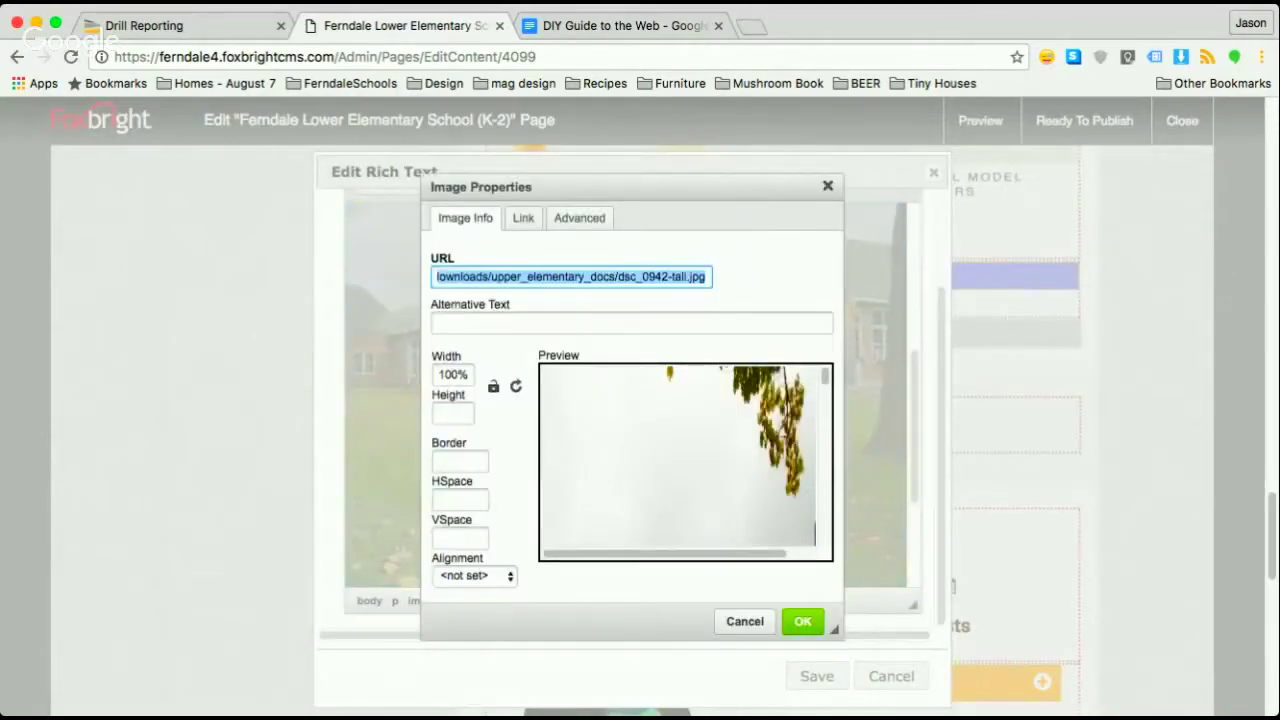
{"action": "left_click_drag", "start_coordinate": [459, 375], "coordinate": [437, 375]}
{"action": "type", "text": "25"}
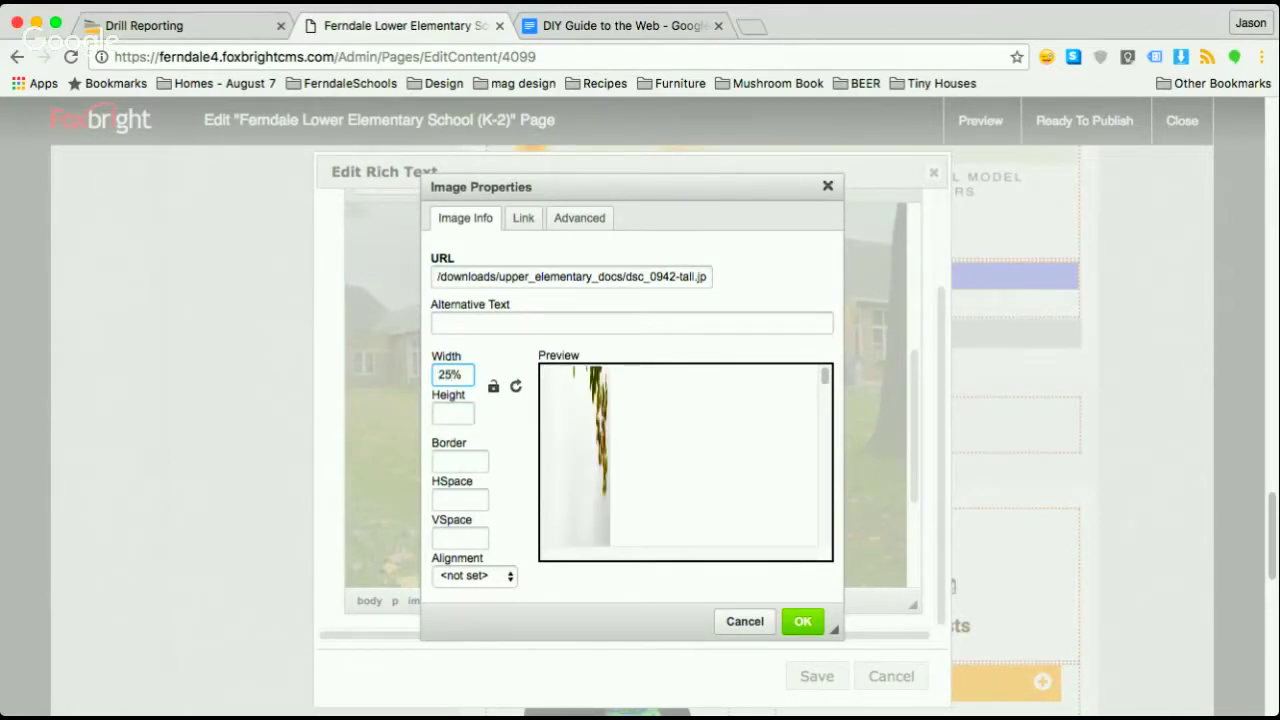
{"action": "left_click", "coordinate": [475, 576]}
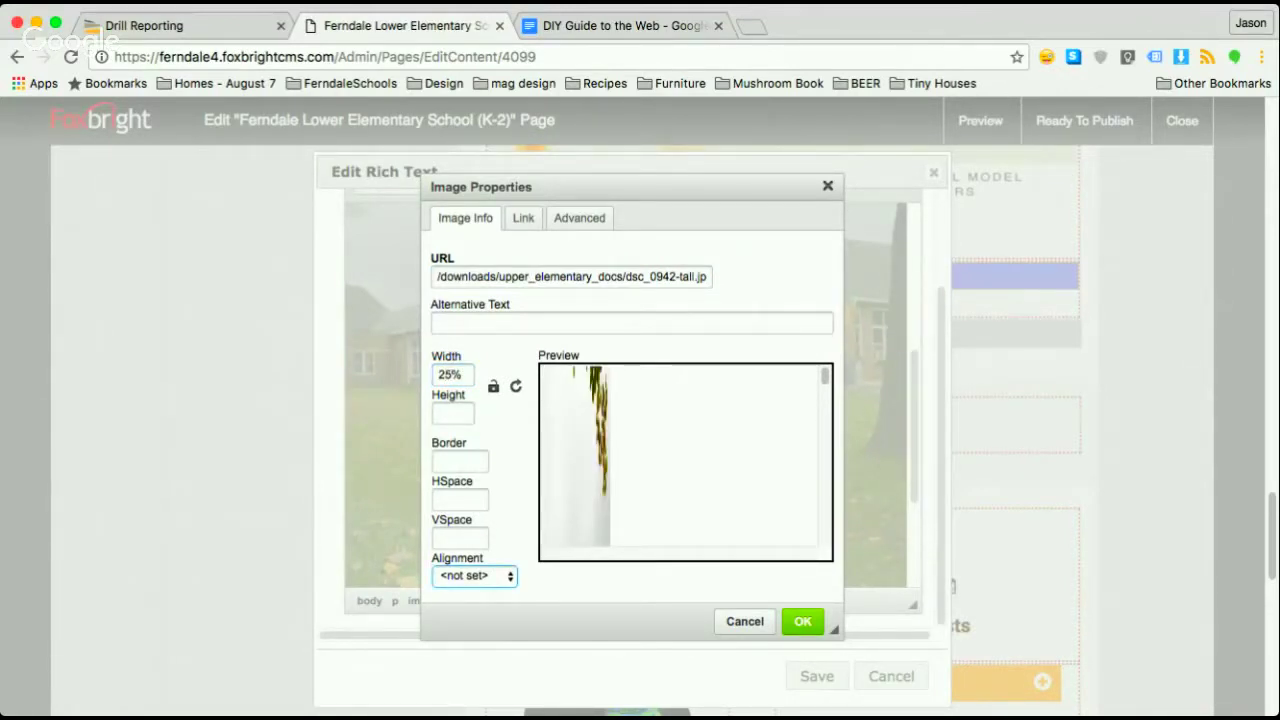
{"action": "key", "text": "r"}
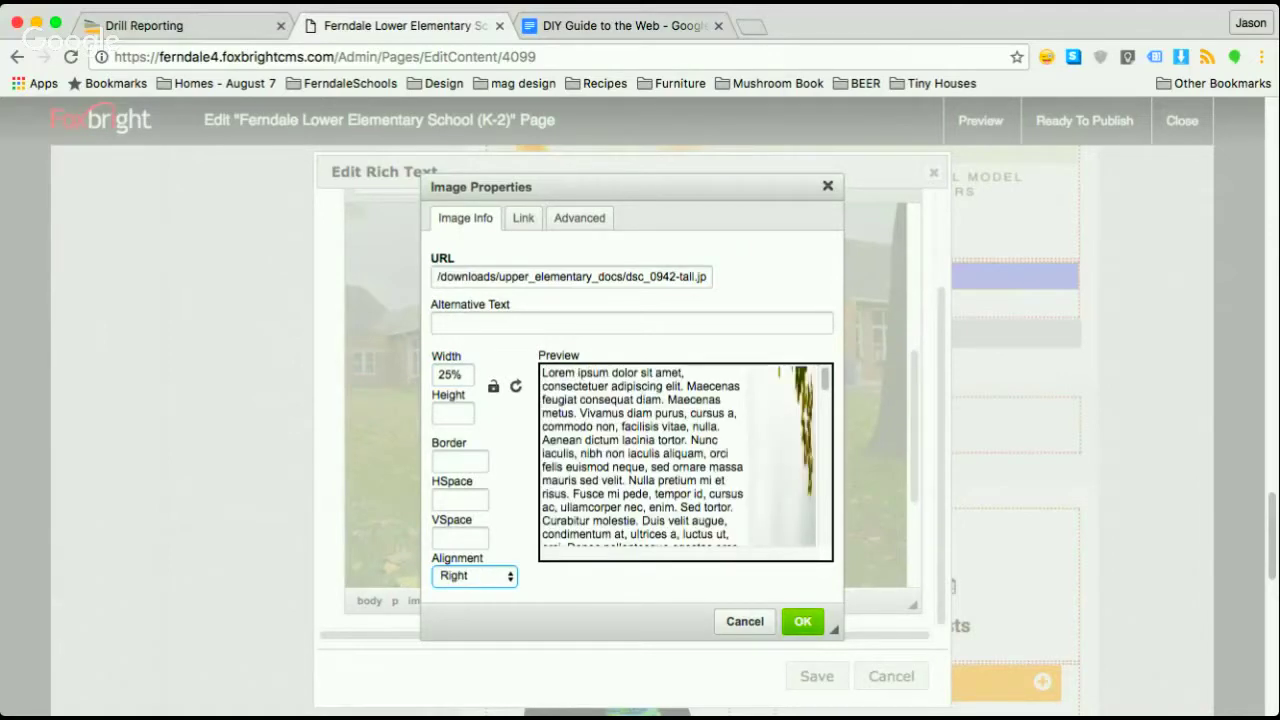
{"action": "key", "text": "Return"}
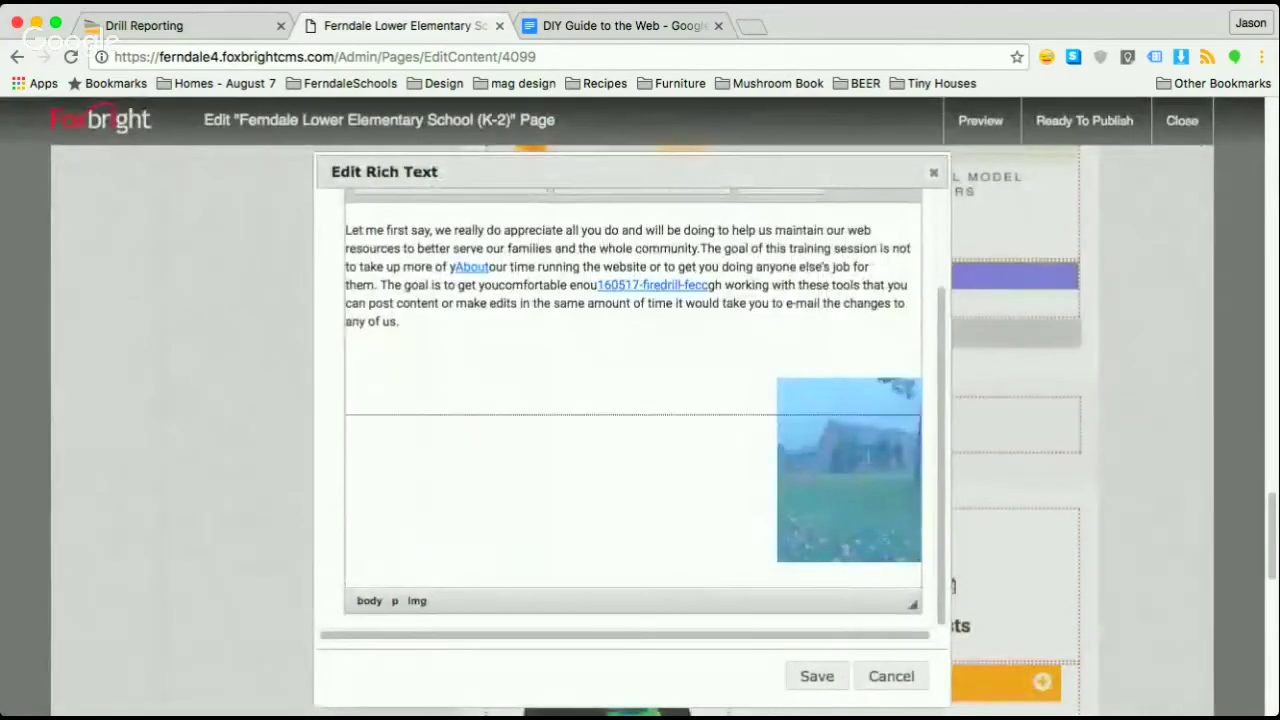
{"action": "left_click", "coordinate": [346, 320]}
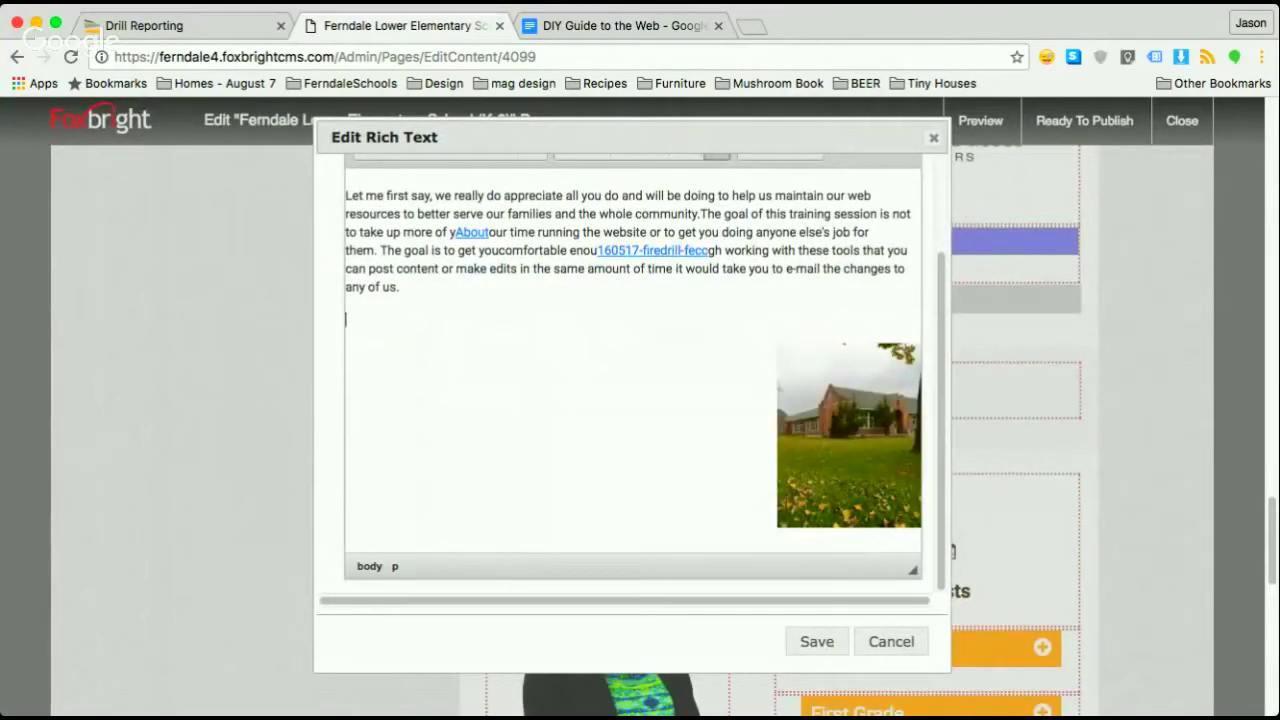
{"action": "left_click", "coordinate": [849, 410]}
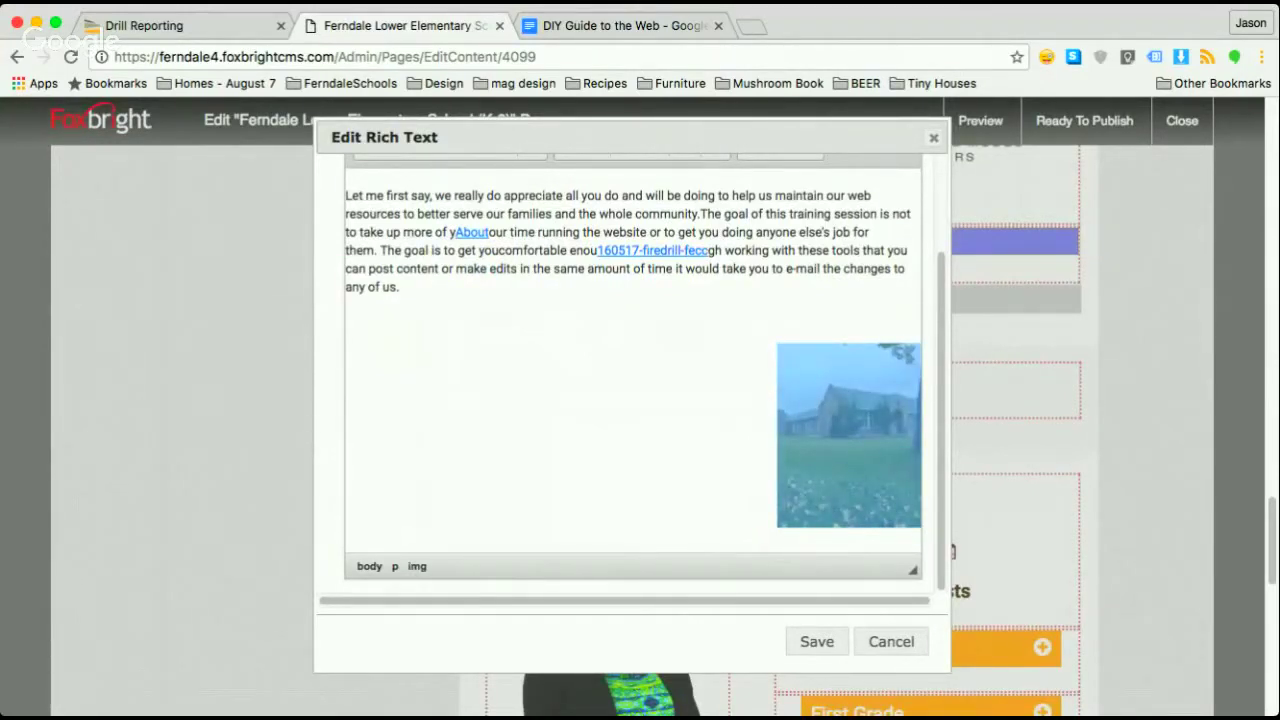
{"action": "left_click_drag", "start_coordinate": [400, 287], "coordinate": [433, 233]}
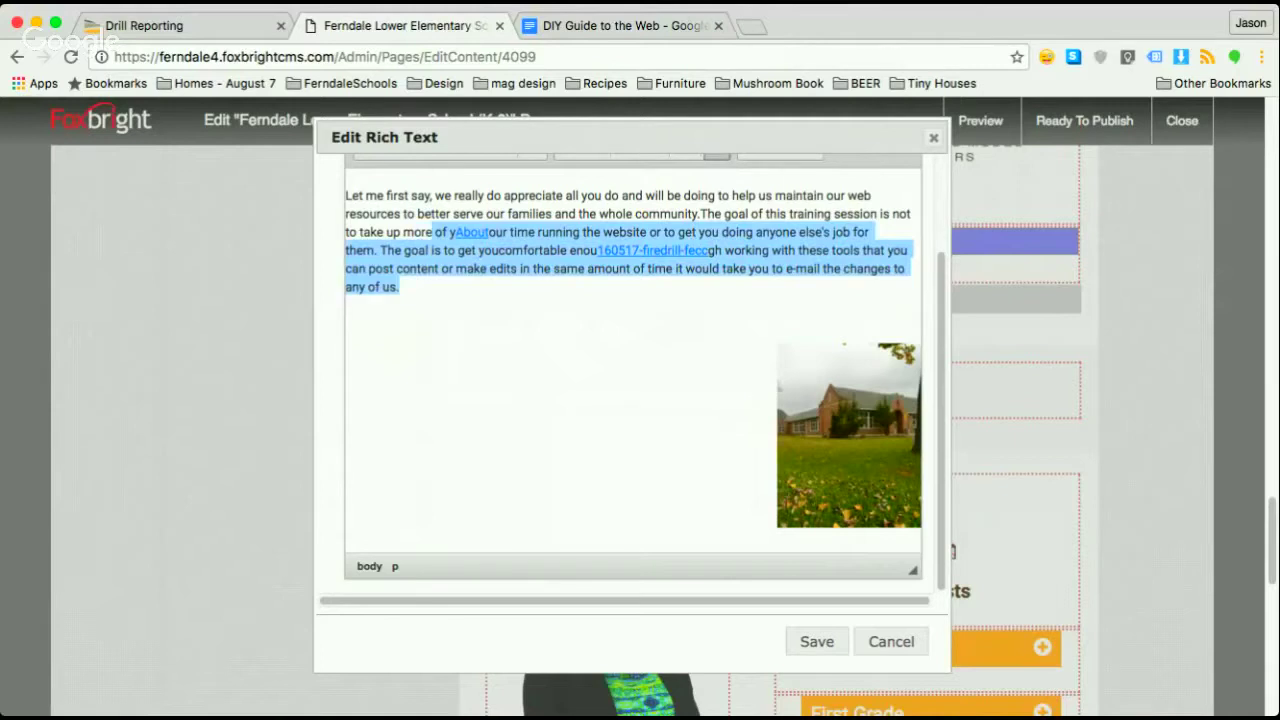
{"action": "left_click", "coordinate": [511, 232]}
{"action": "left_click", "coordinate": [514, 250]}
{"action": "left_click", "coordinate": [347, 352]}
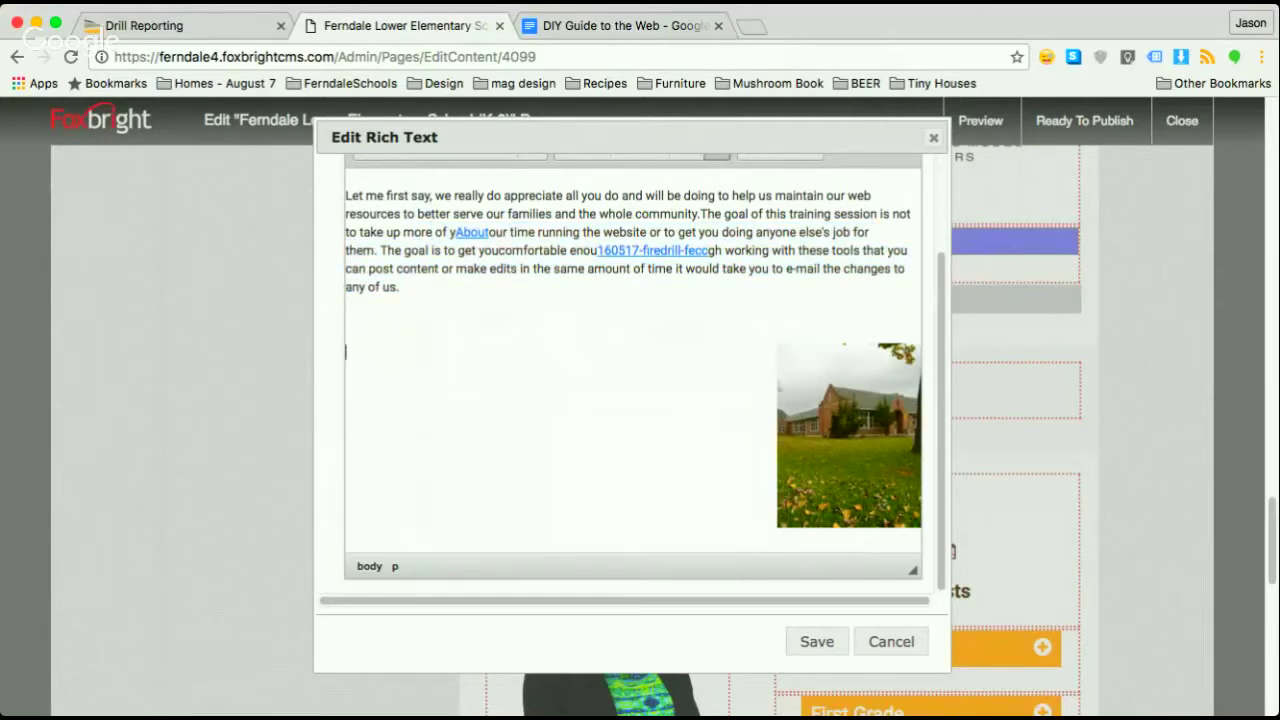
{"action": "left_click", "coordinate": [848, 435]}
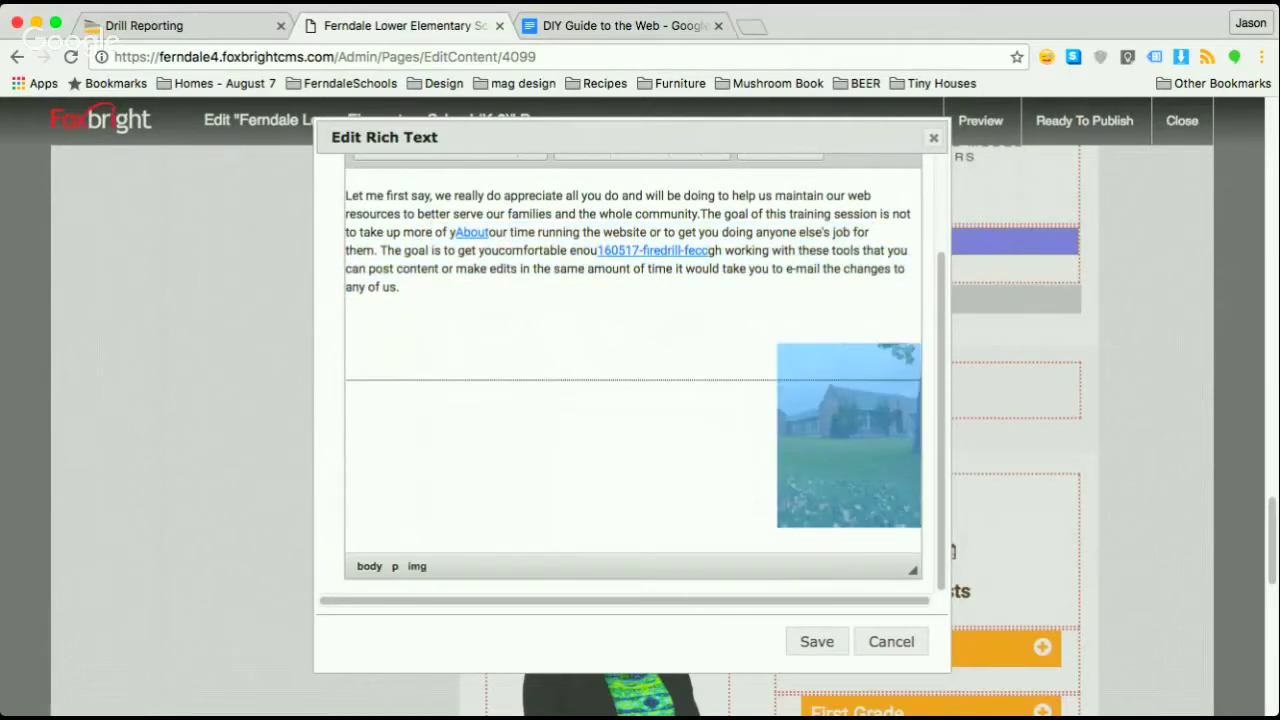
Step: Examine the paragraph formats available for the opening paragraph without applying one
{"action": "scroll", "coordinate": [640, 400], "scroll_direction": "up", "scroll_amount": 5}
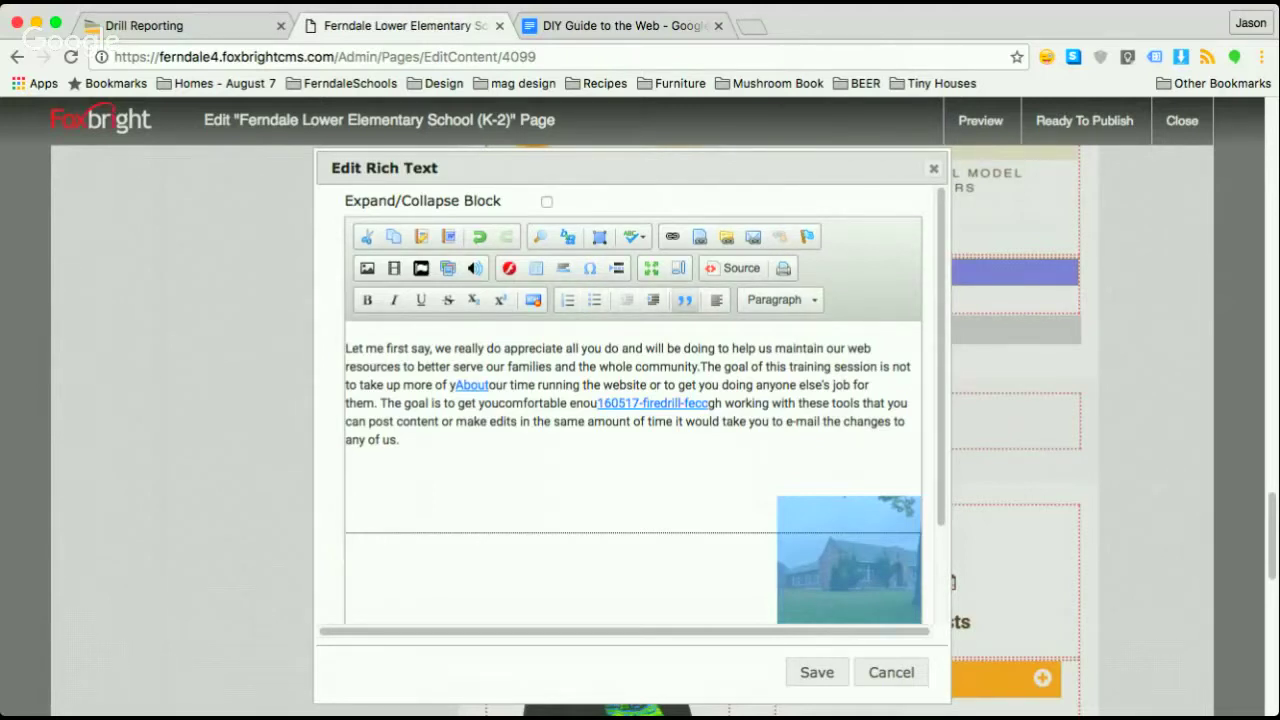
{"action": "left_click", "coordinate": [378, 348]}
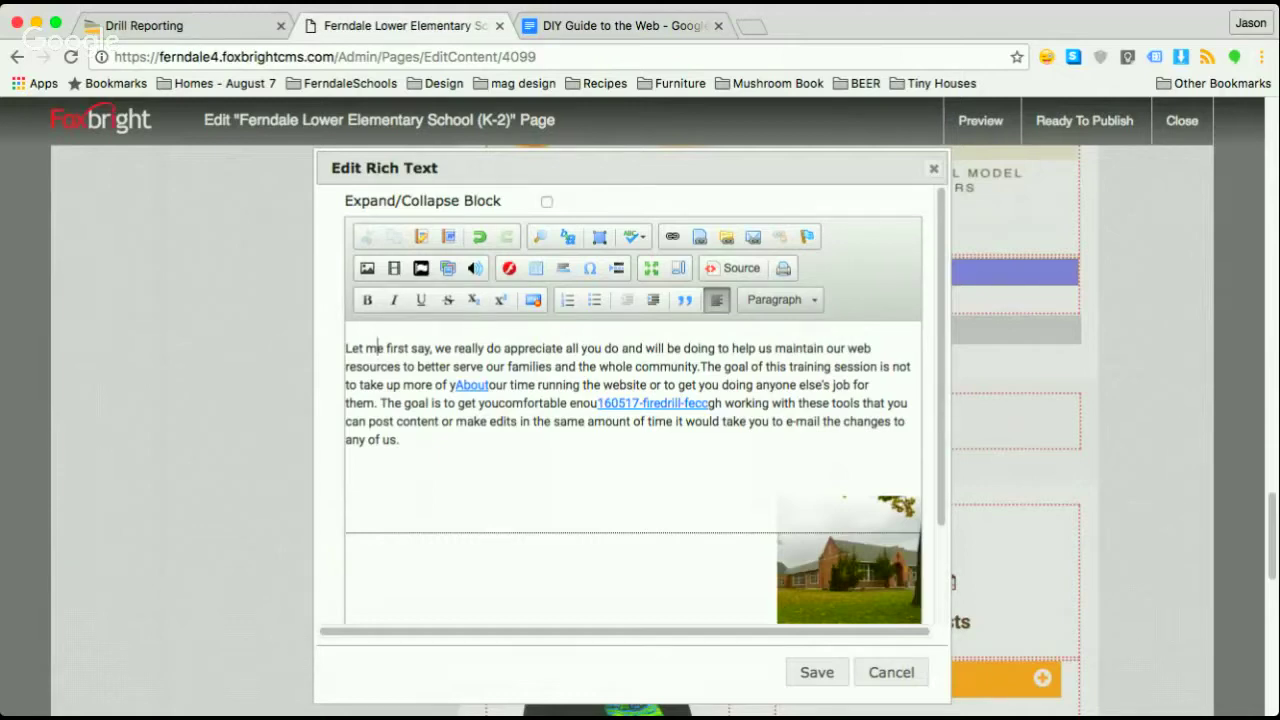
{"action": "left_click", "coordinate": [781, 300]}
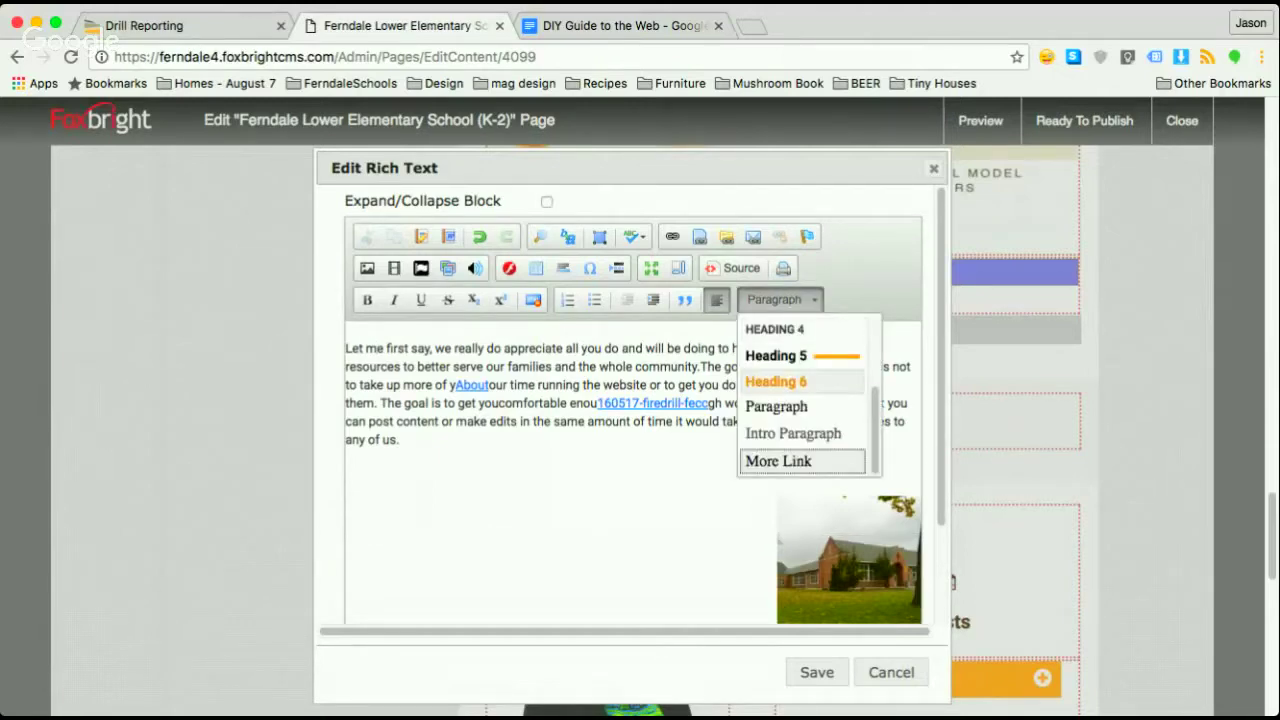
{"action": "scroll", "coordinate": [795, 400], "scroll_direction": "up", "scroll_amount": 4}
{"action": "scroll", "coordinate": [795, 400], "scroll_direction": "down", "scroll_amount": 1}
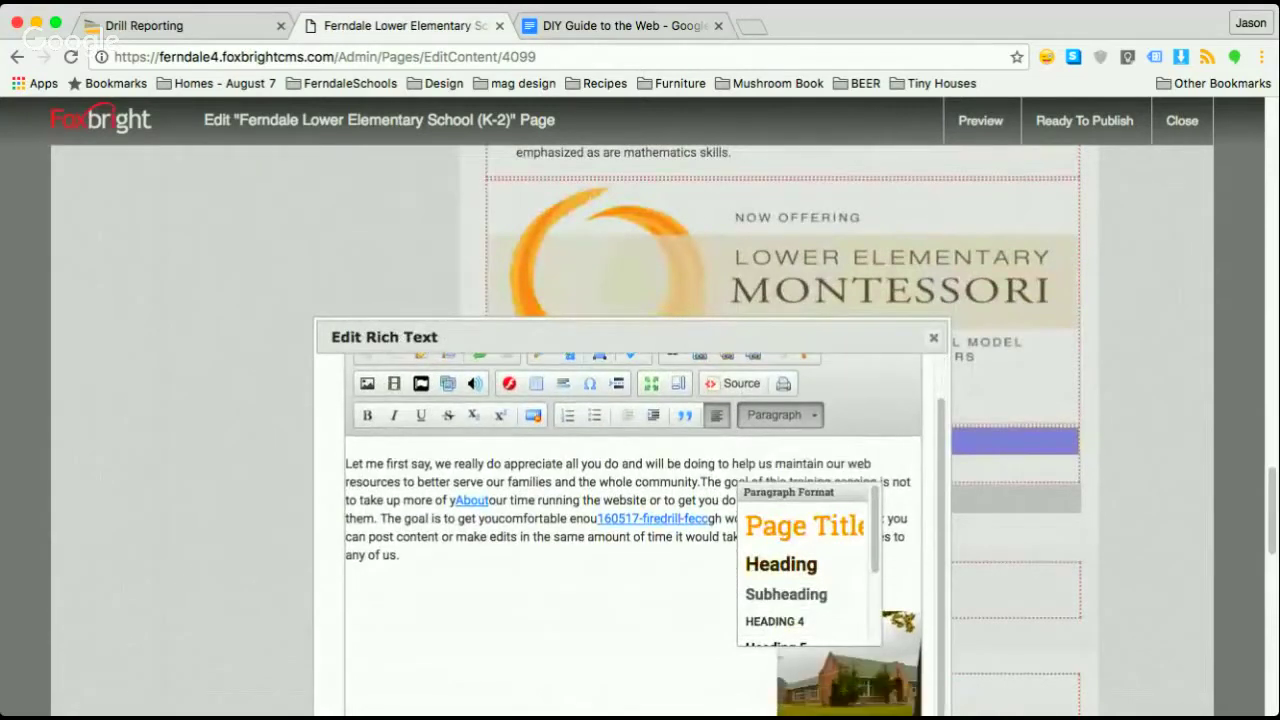
{"action": "scroll", "coordinate": [952, 712], "scroll_direction": "down", "scroll_amount": 1}
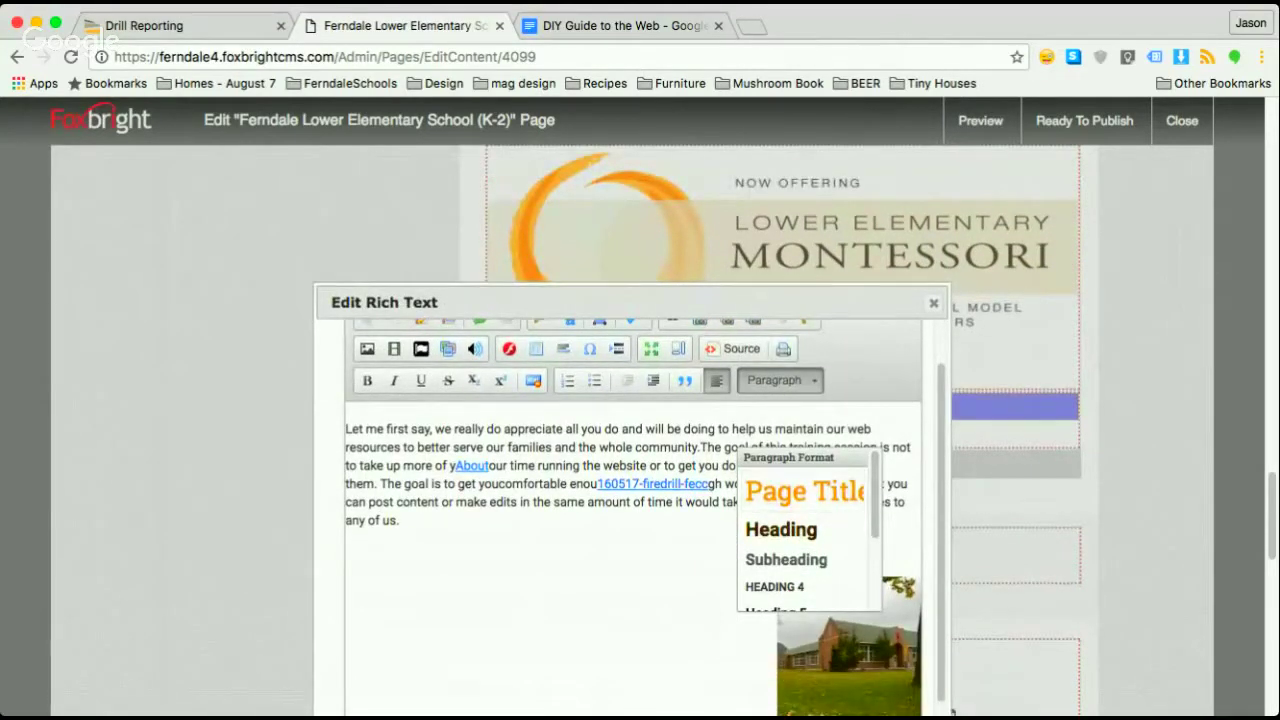
{"action": "left_click", "coordinate": [454, 429]}
{"action": "left_click_drag", "start_coordinate": [478, 429], "coordinate": [648, 447]}
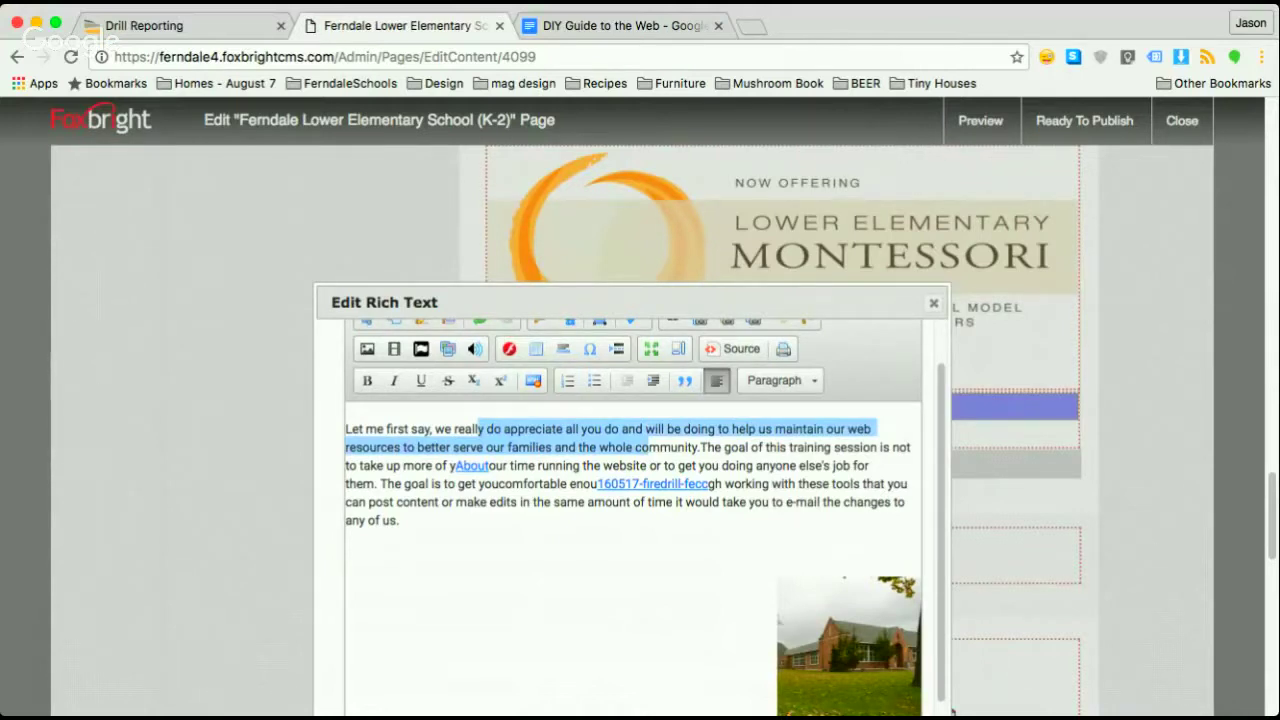
Step: View the rich text block's HTML source and return to the visual editor
{"action": "left_click", "coordinate": [527, 483]}
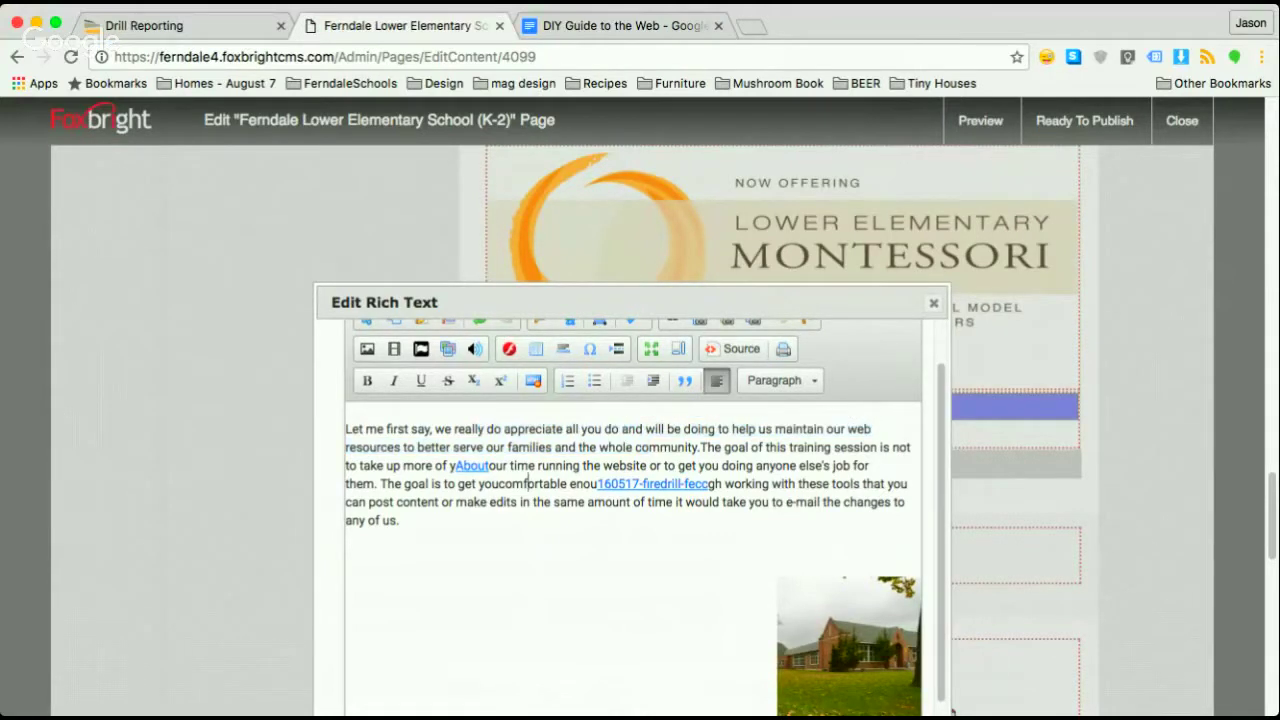
{"action": "left_click", "coordinate": [733, 349]}
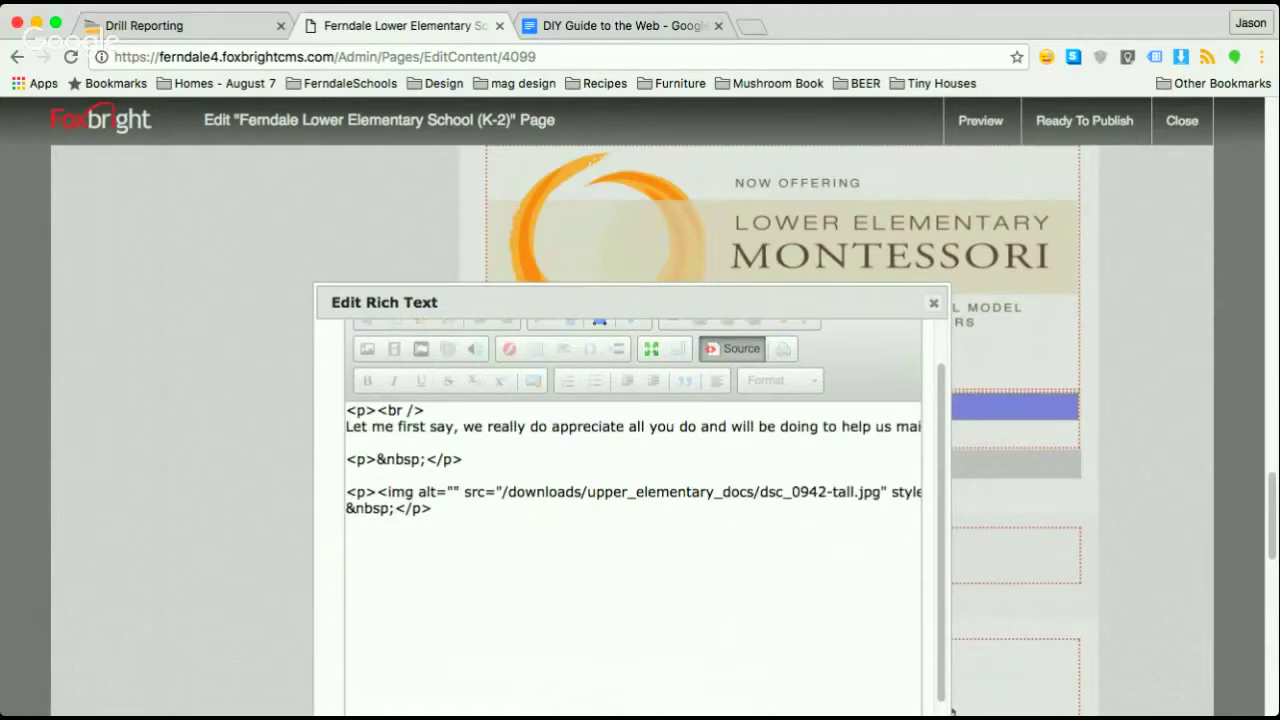
{"action": "left_click", "coordinate": [733, 349]}
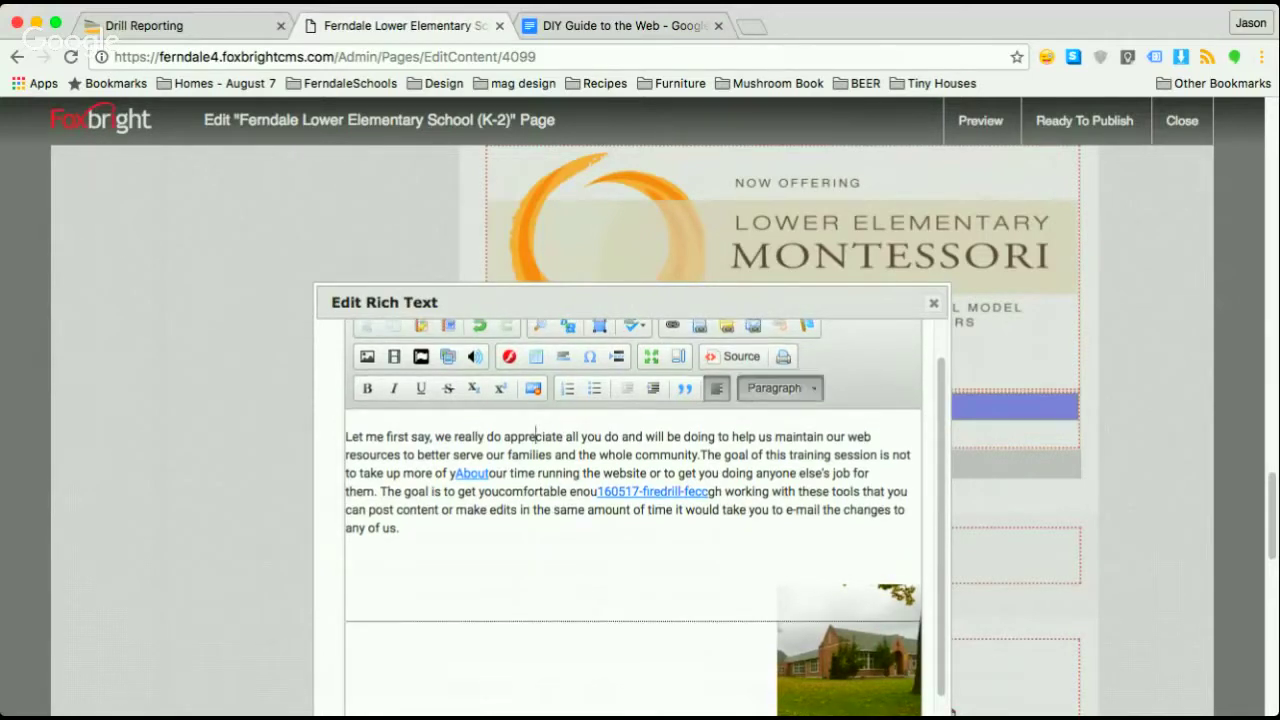
Step: Apply the Page Title format to the opening paragraph
{"action": "left_click", "coordinate": [781, 388]}
{"action": "scroll", "coordinate": [803, 445], "scroll_direction": "up", "scroll_amount": 2}
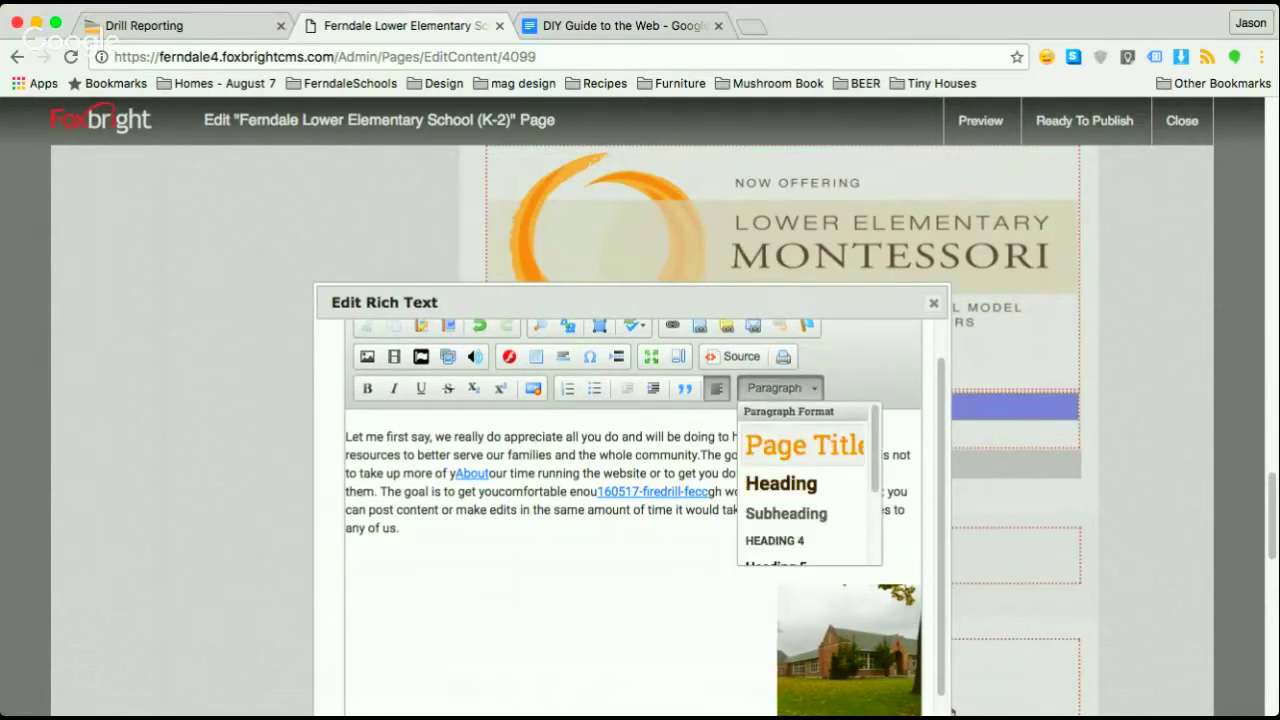
{"action": "left_click", "coordinate": [803, 445]}
{"action": "scroll", "coordinate": [632, 562], "scroll_direction": "down", "scroll_amount": 3}
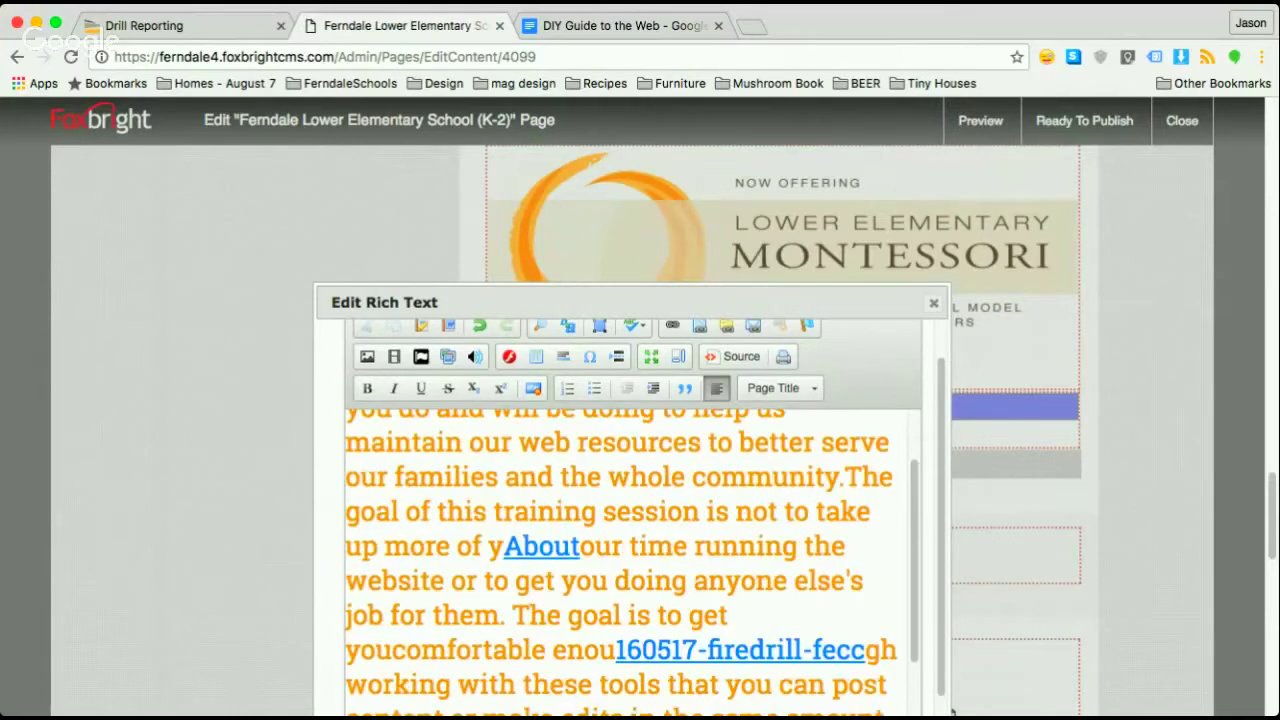
{"action": "scroll", "coordinate": [632, 562], "scroll_direction": "up", "scroll_amount": 1}
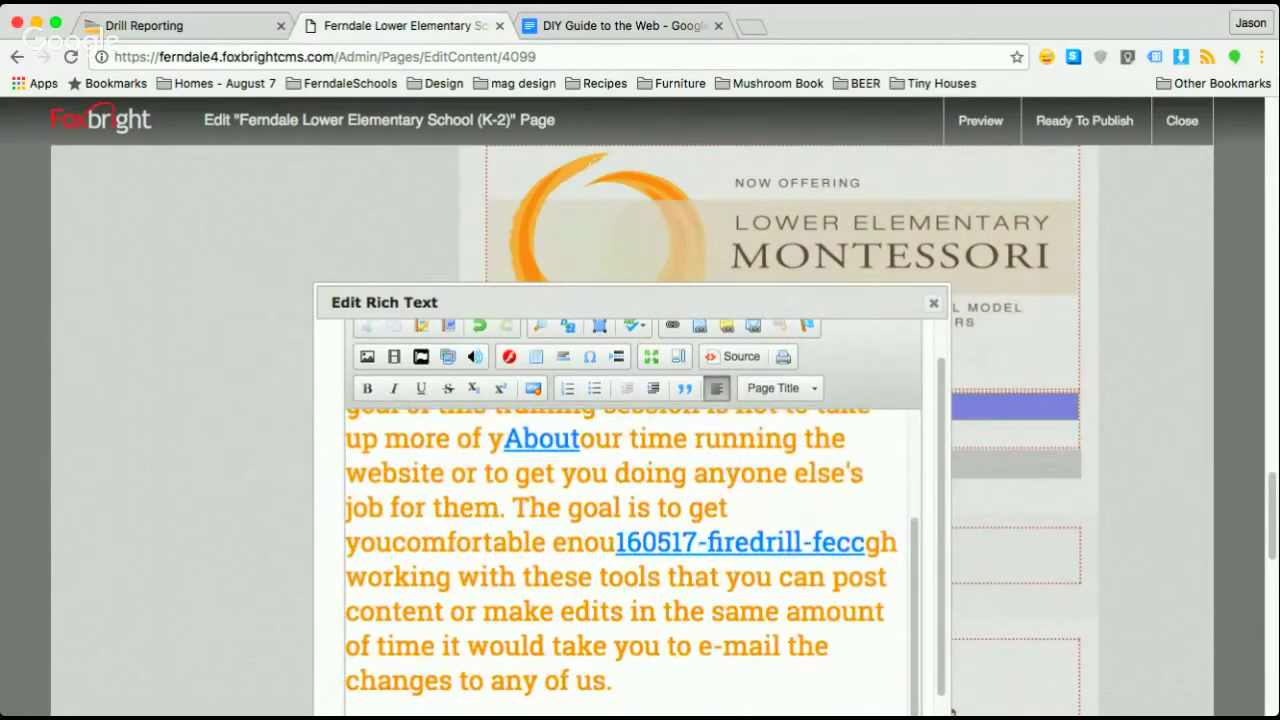
Step: Change the opening paragraph's format to Heading 4 and set it back to Paragraph
{"action": "left_click", "coordinate": [781, 388]}
{"action": "key", "text": "Up"}
{"action": "key", "text": "Up"}
{"action": "key", "text": "Up"}
{"action": "key", "text": "Up"}
{"action": "key", "text": "Up"}
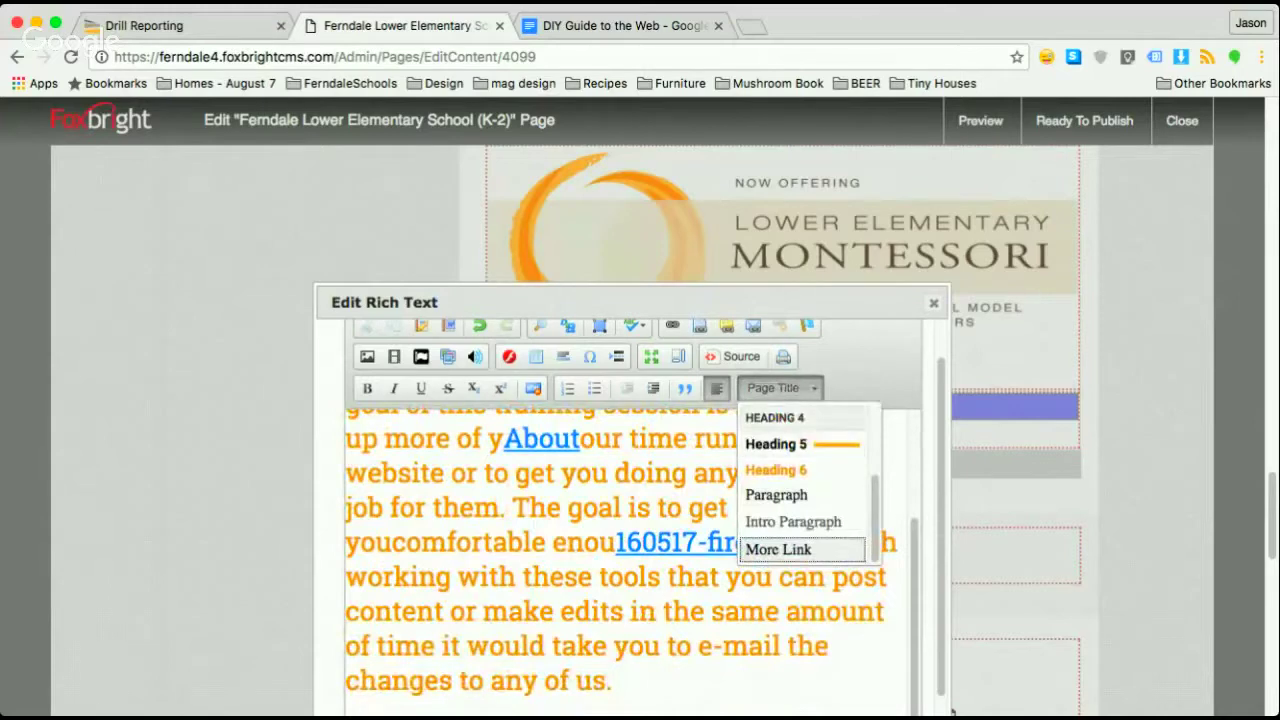
{"action": "key", "text": "Return"}
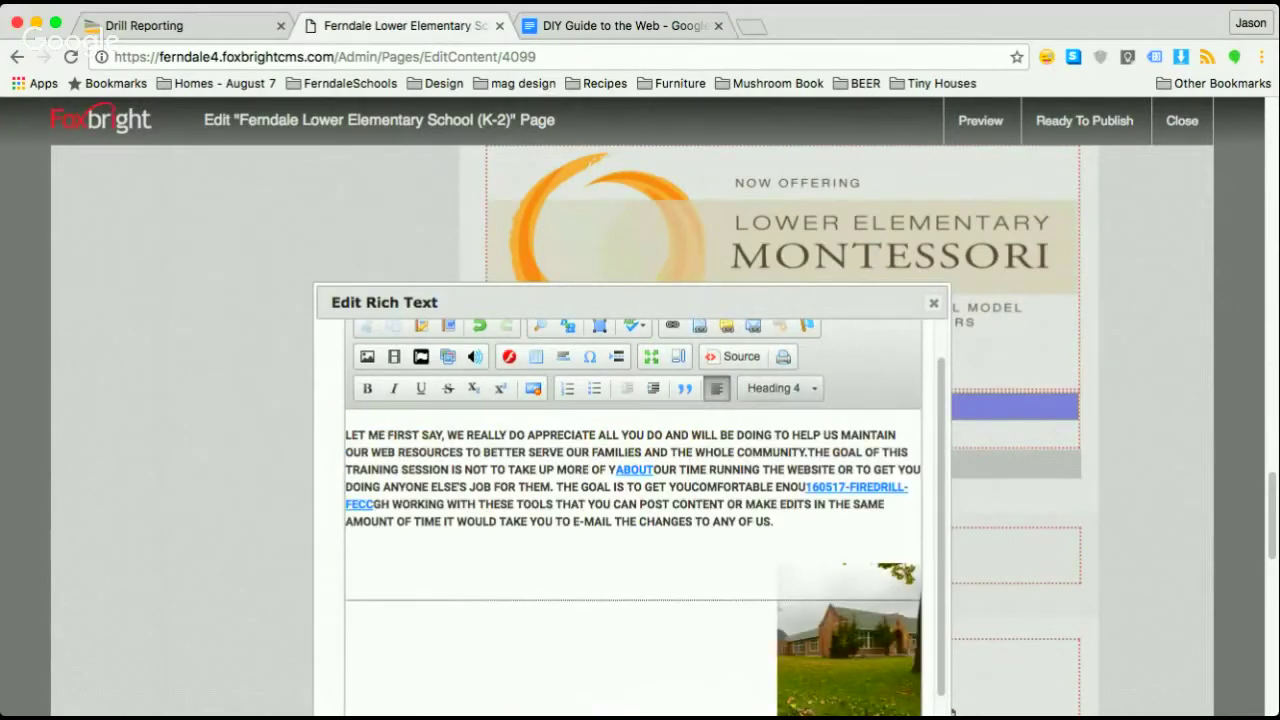
{"action": "left_click", "coordinate": [781, 388]}
{"action": "left_click", "coordinate": [778, 497]}
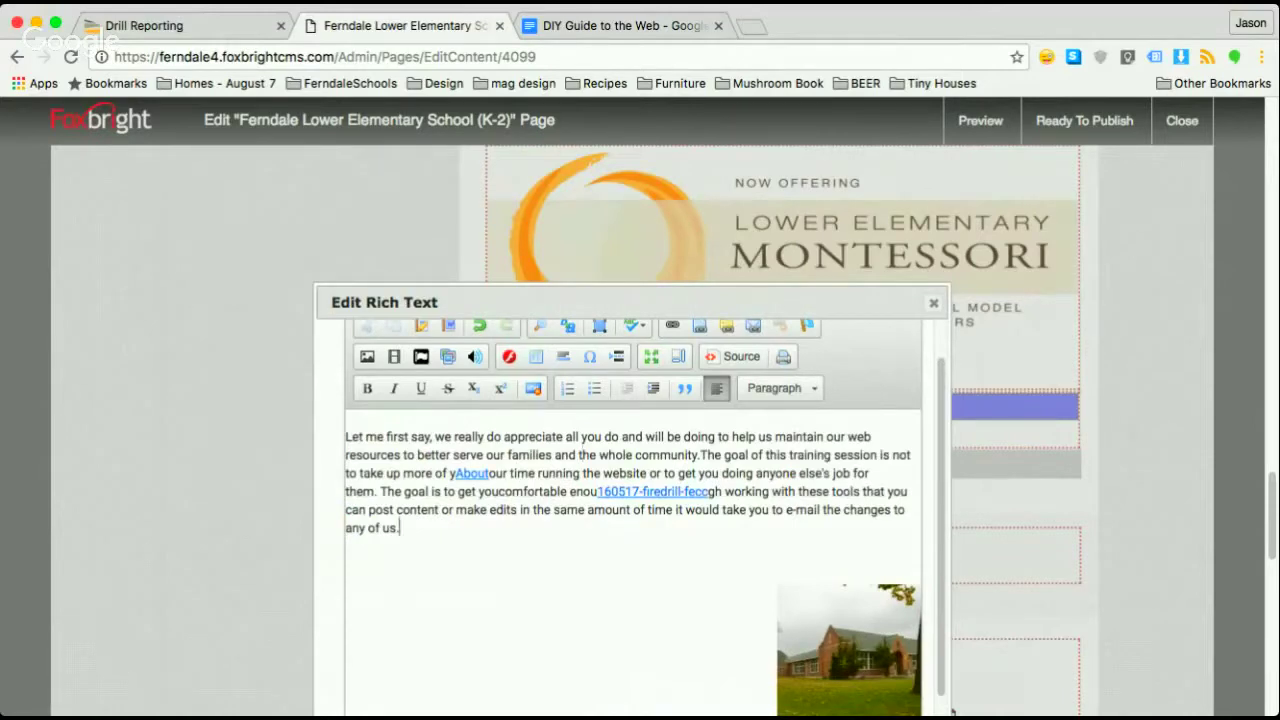
Step: Move the empty block below the Montessori banner up the page, between the Kindergarten Orientation banner and the "Exercise Your Mind, All Summer Long" block
{"action": "scroll", "coordinate": [952, 712], "scroll_direction": "down", "scroll_amount": 5}
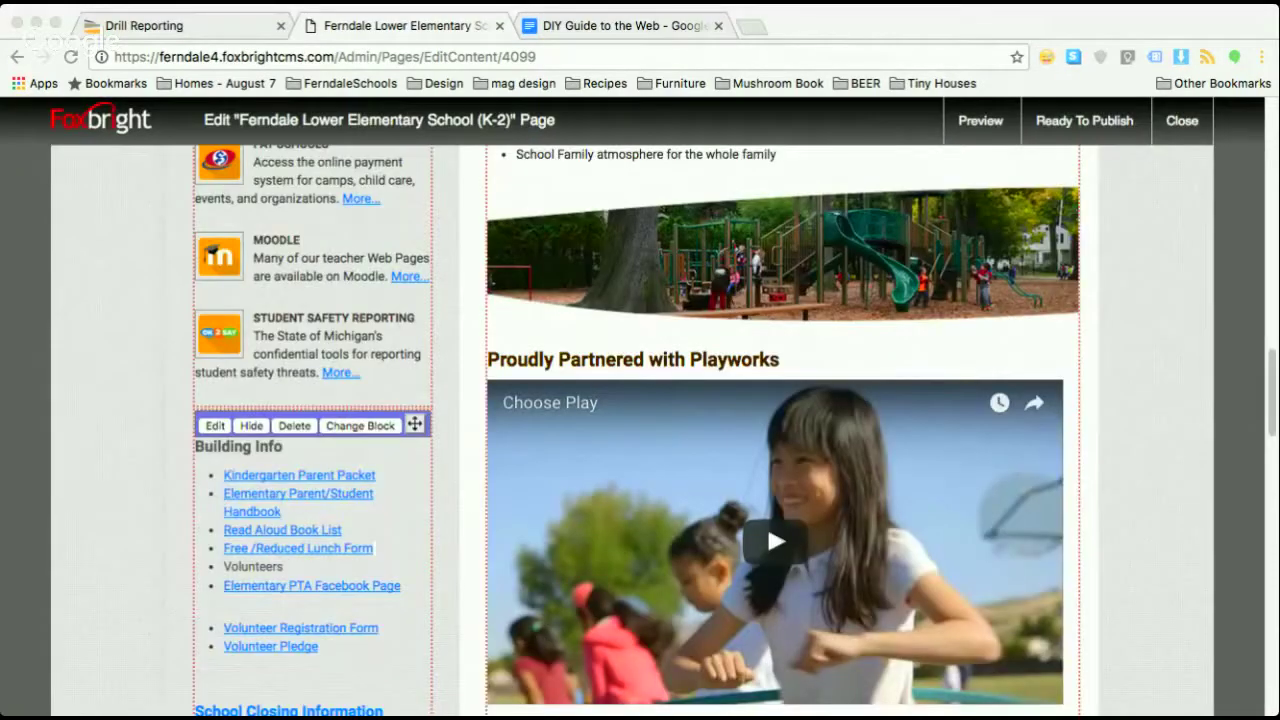
{"action": "scroll", "coordinate": [780, 430], "scroll_direction": "down", "scroll_amount": 12}
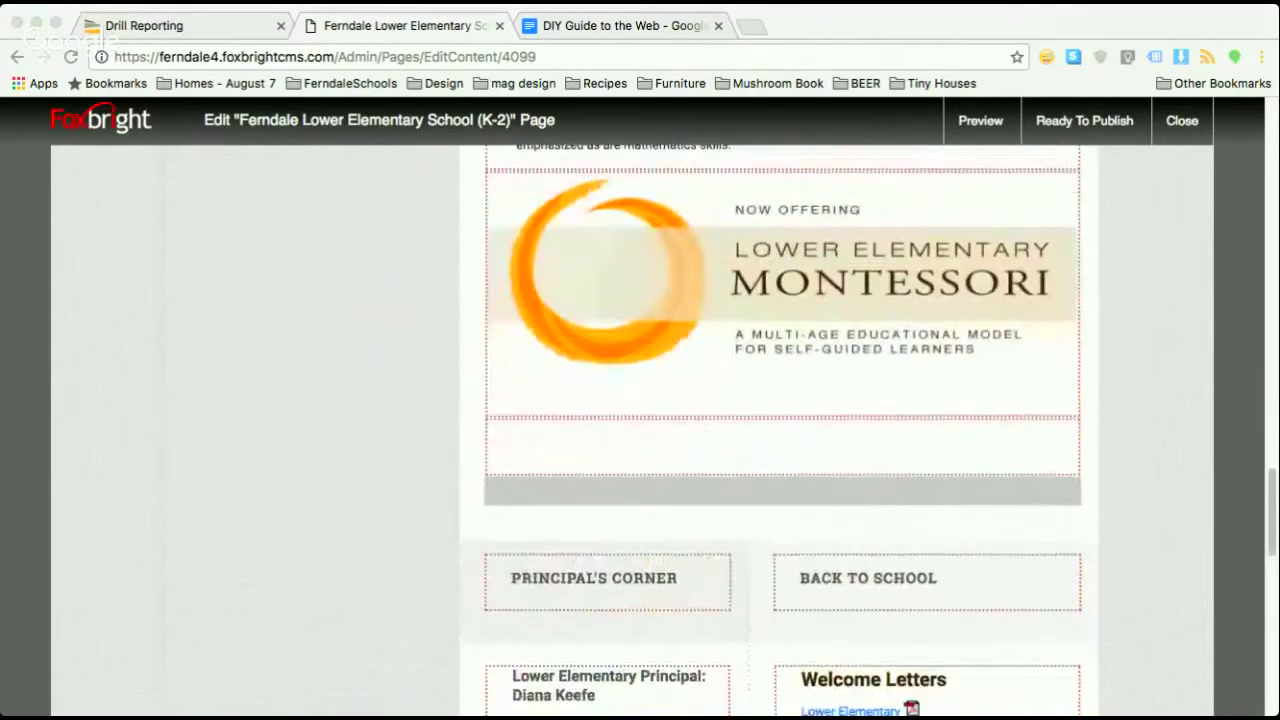
{"action": "left_click", "coordinate": [782, 450]}
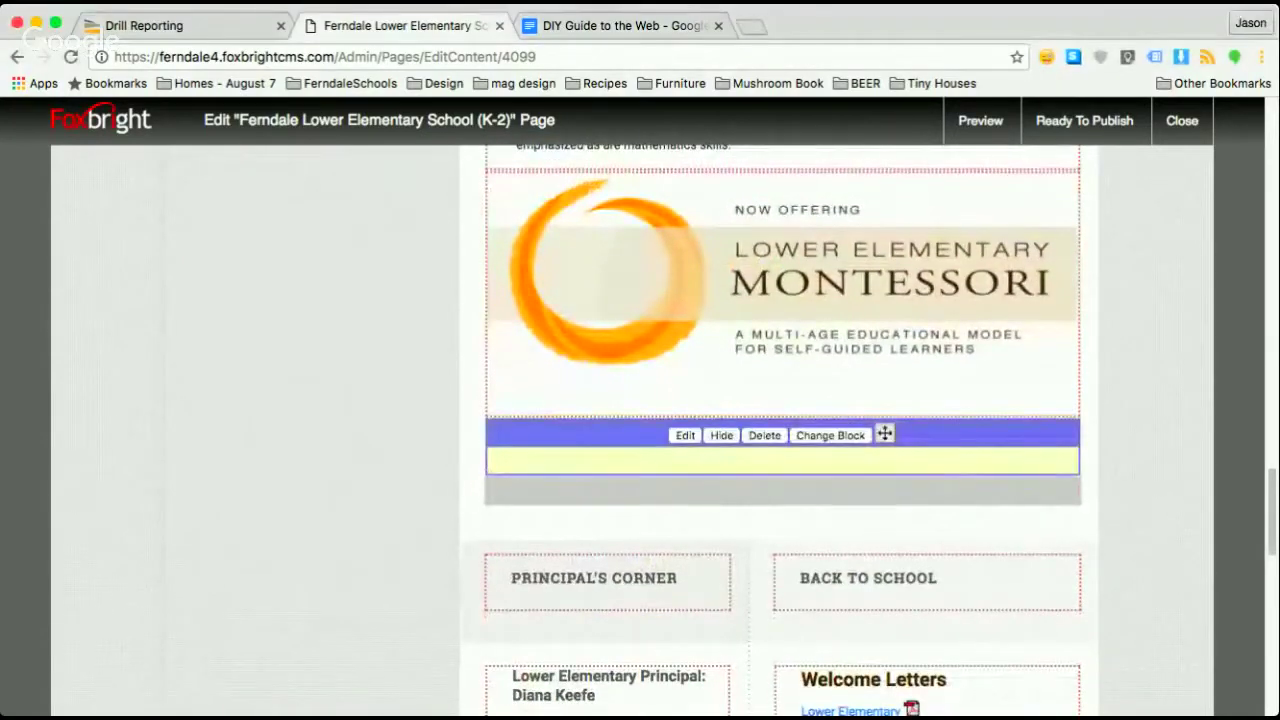
{"action": "left_click_drag", "start_coordinate": [885, 433], "coordinate": [887, 429]}
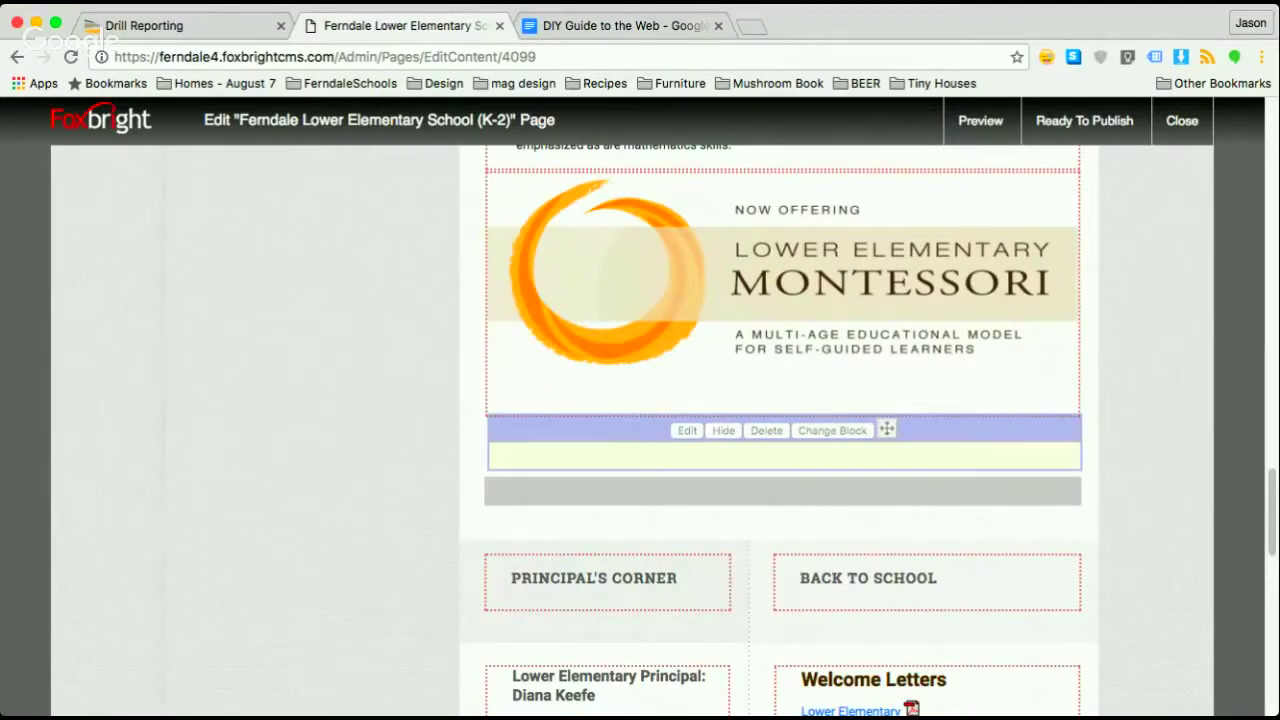
{"action": "left_click_drag", "start_coordinate": [887, 429], "coordinate": [887, 165]}
{"action": "scroll", "coordinate": [780, 430], "scroll_direction": "up", "scroll_amount": 15}
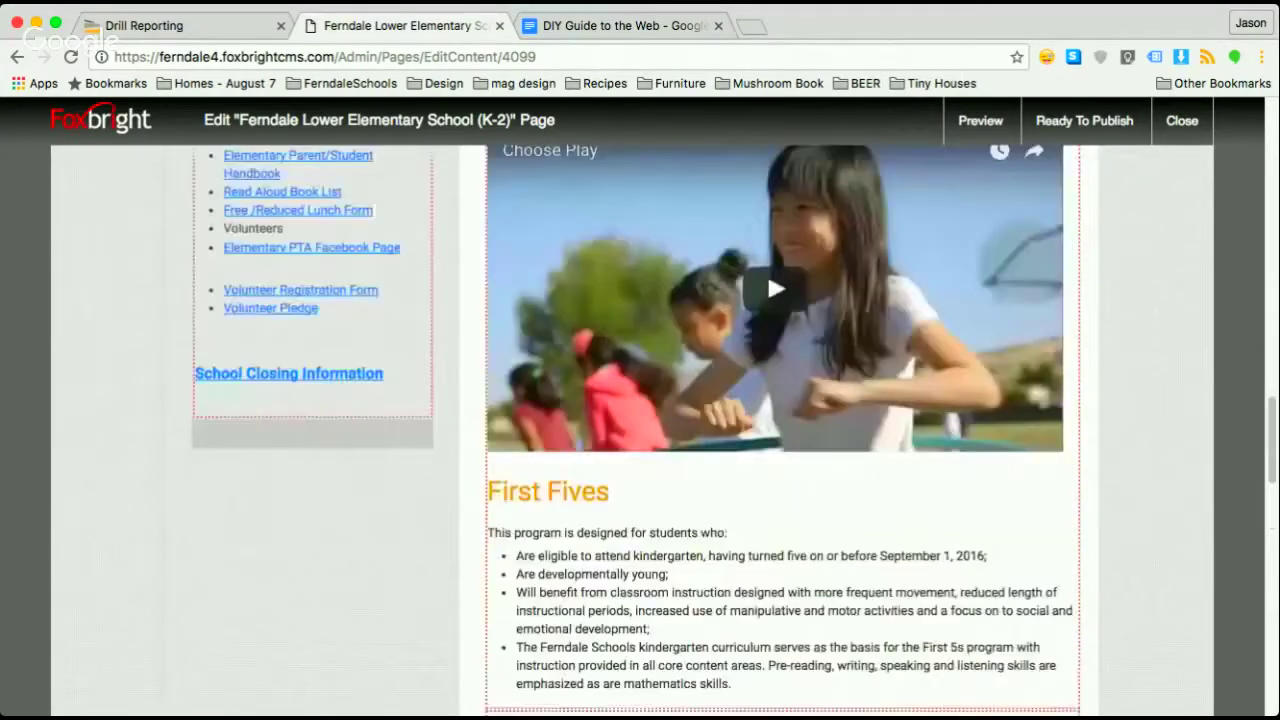
{"action": "scroll", "coordinate": [780, 430], "scroll_direction": "up", "scroll_amount": 10}
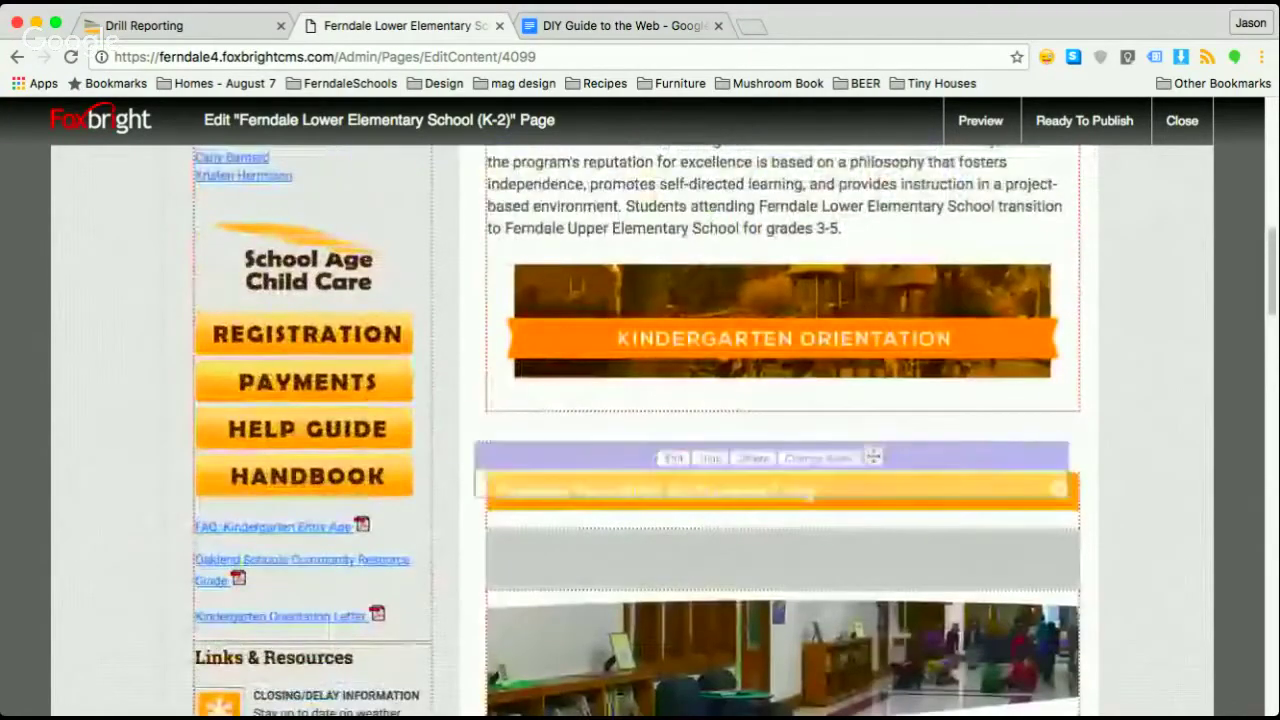
{"action": "left_click_drag", "start_coordinate": [873, 456], "coordinate": [876, 452]}
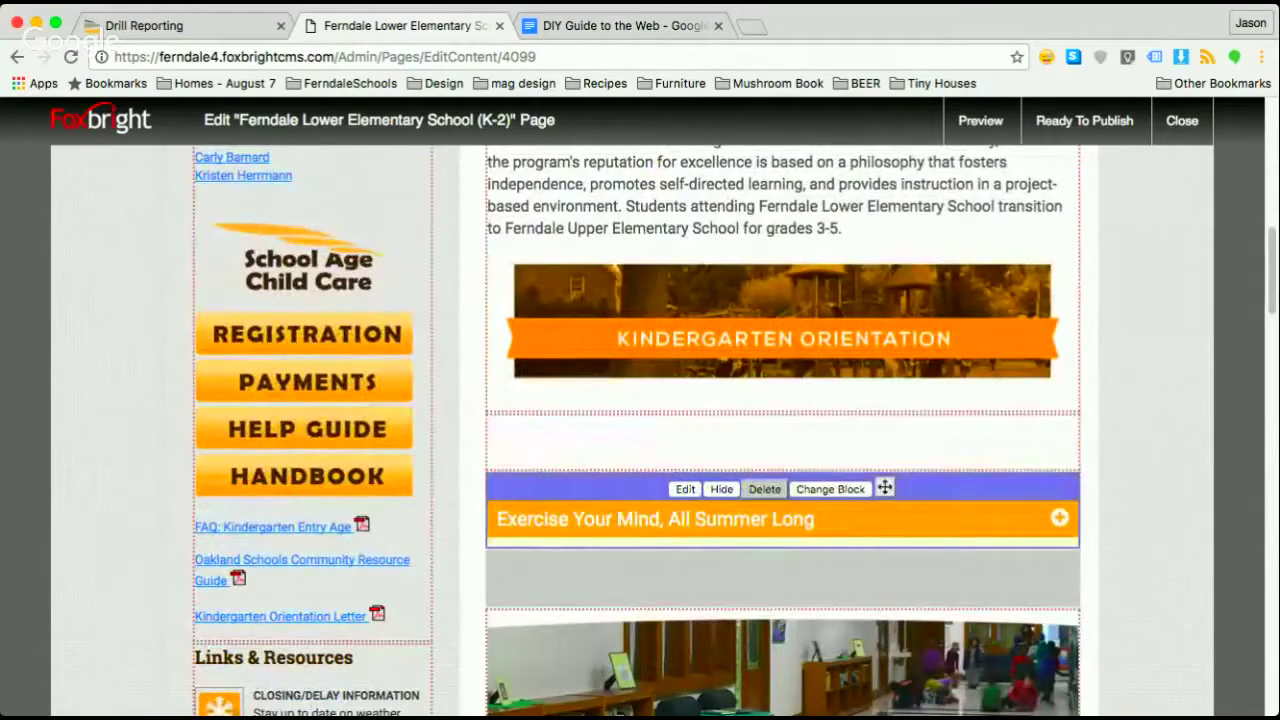
Step: Delete the "Exercise Your Mind, All Summer Long" block
{"action": "left_click", "coordinate": [764, 489]}
{"action": "left_click", "coordinate": [640, 449]}
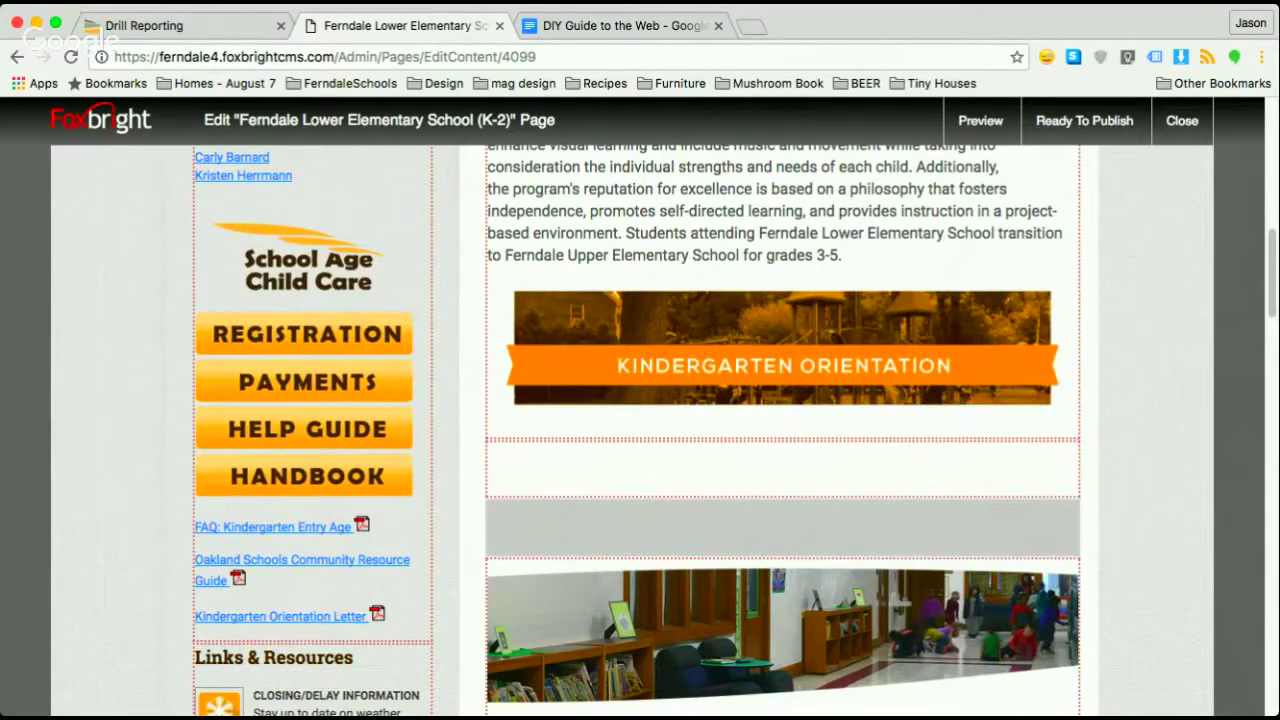
{"action": "scroll", "coordinate": [783, 430], "scroll_direction": "down", "scroll_amount": 1}
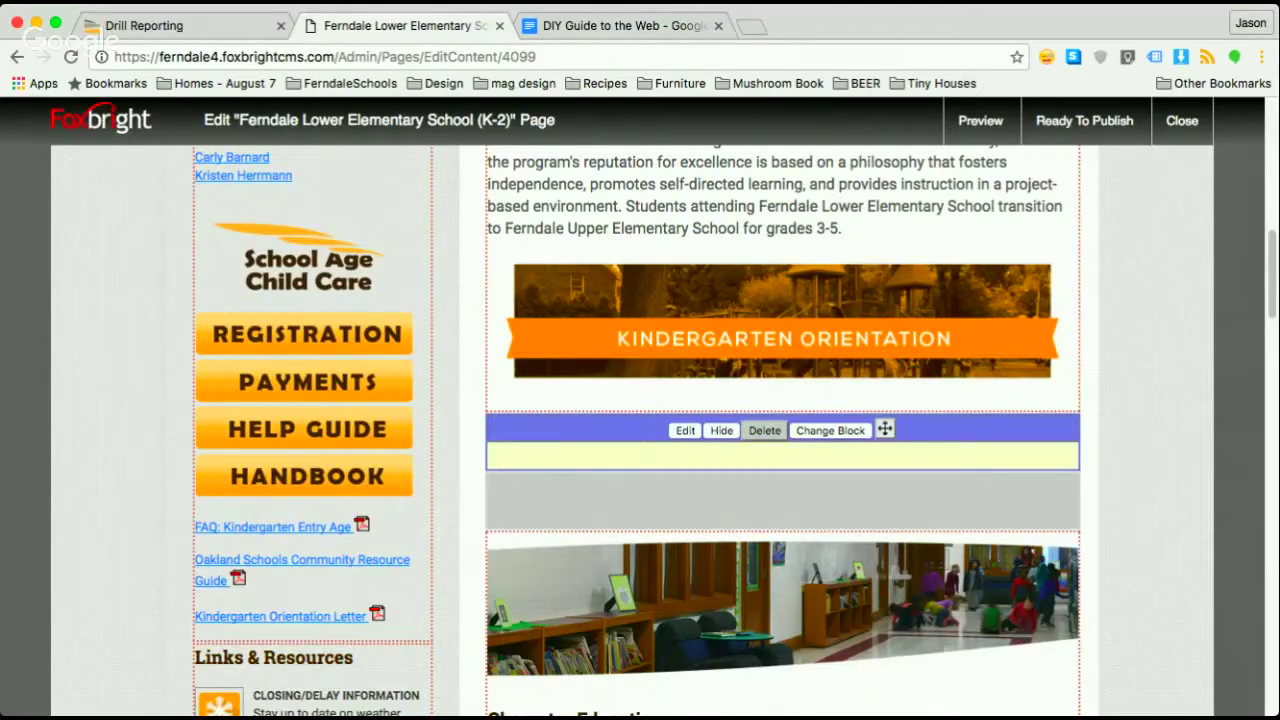
{"action": "scroll", "coordinate": [764, 430], "scroll_direction": "up", "scroll_amount": 5}
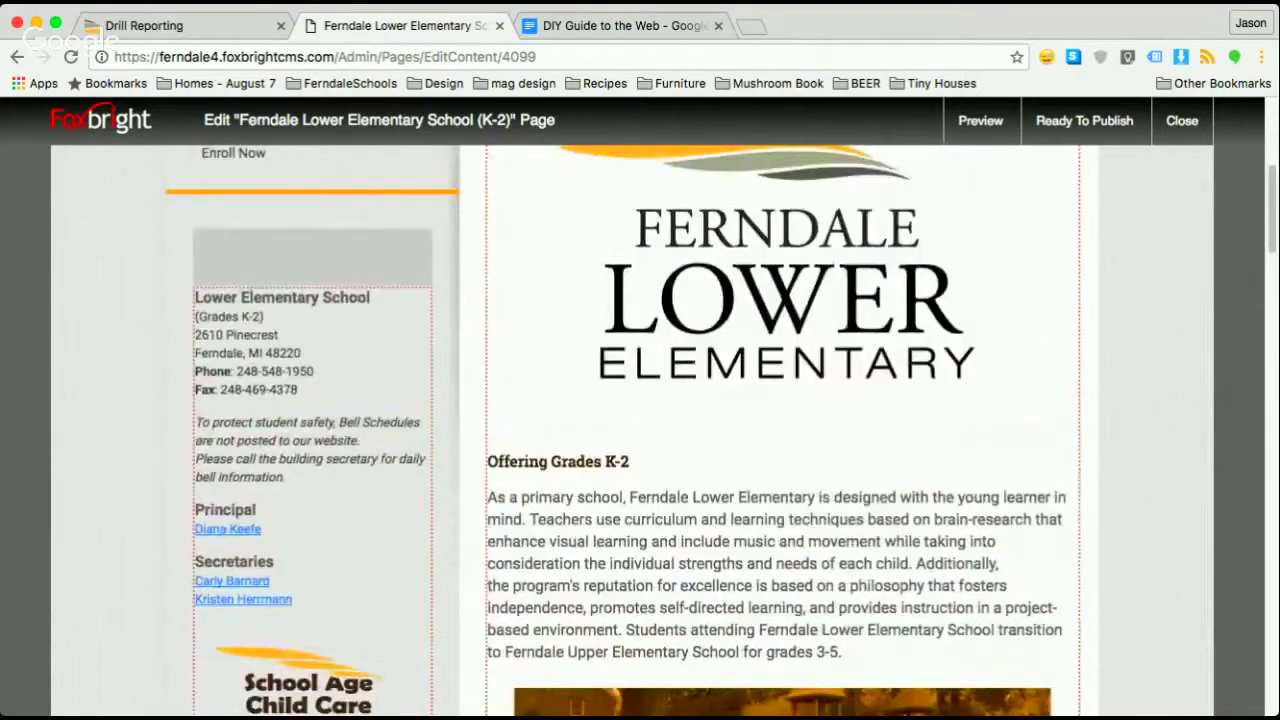
{"action": "scroll", "coordinate": [764, 430], "scroll_direction": "up", "scroll_amount": 5}
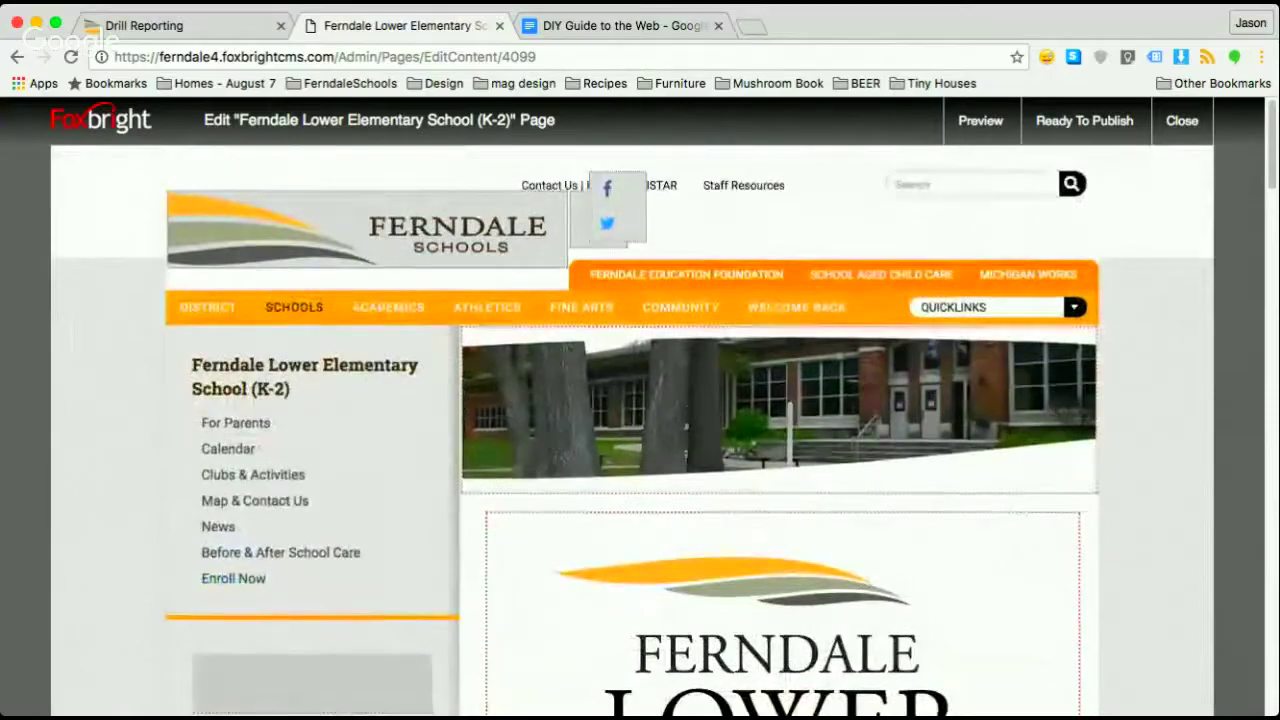